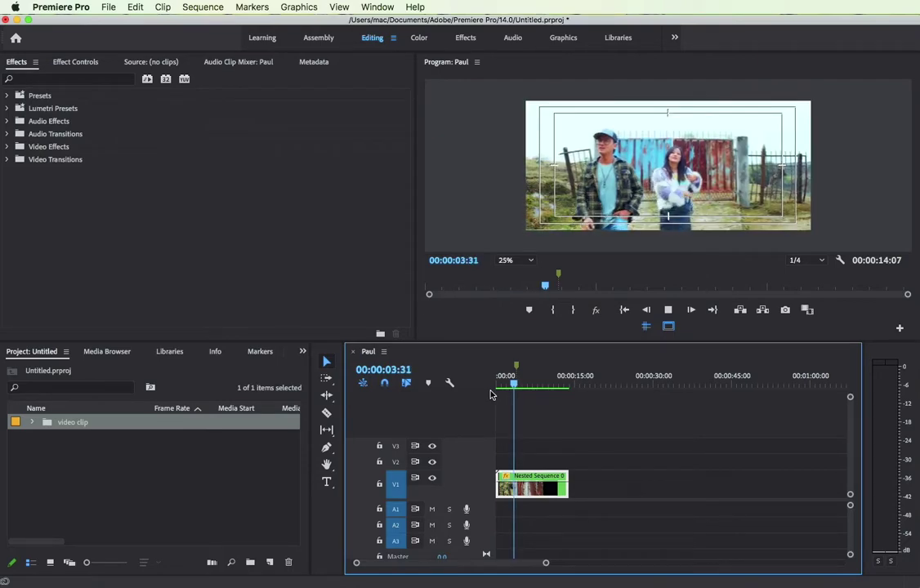
Play the sequence from the start and scrub to around 00:00:04:01
key("space")
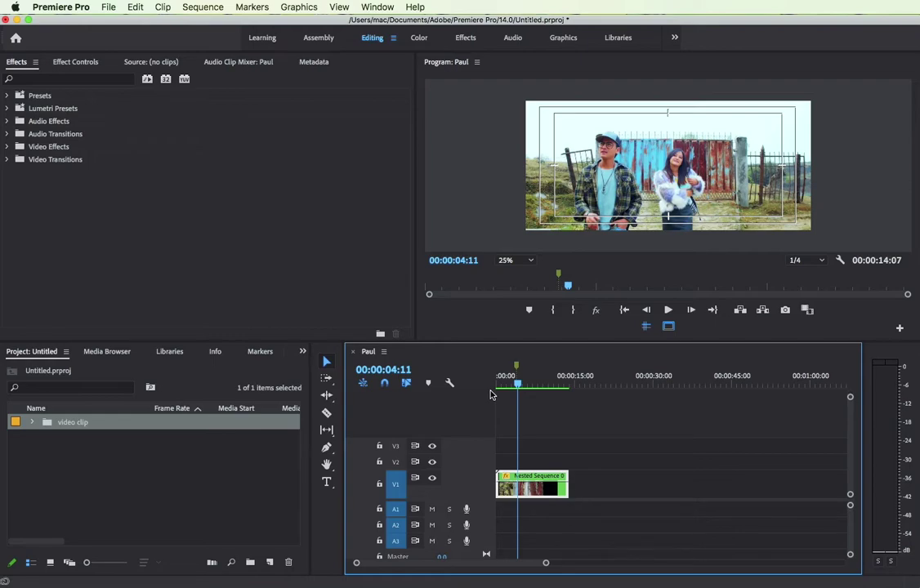
key("Home")
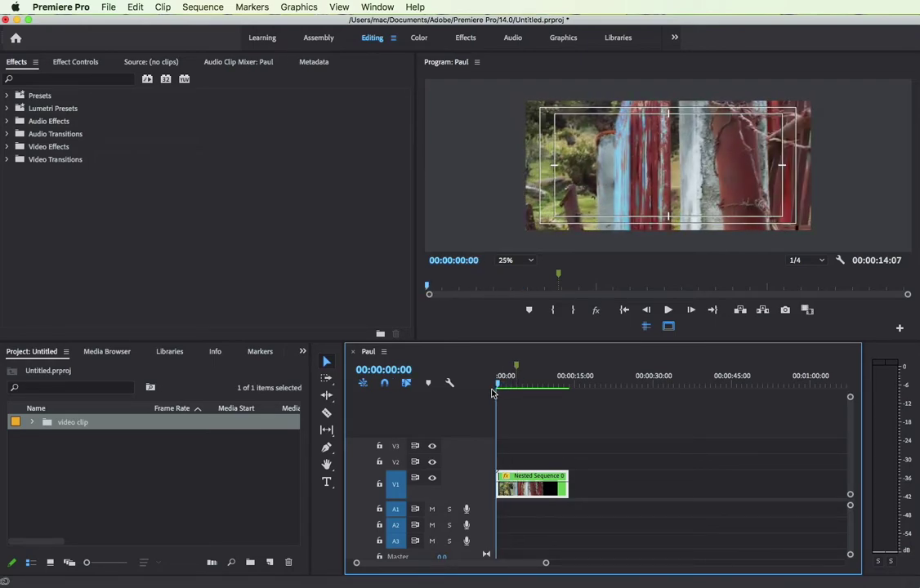
key("space")
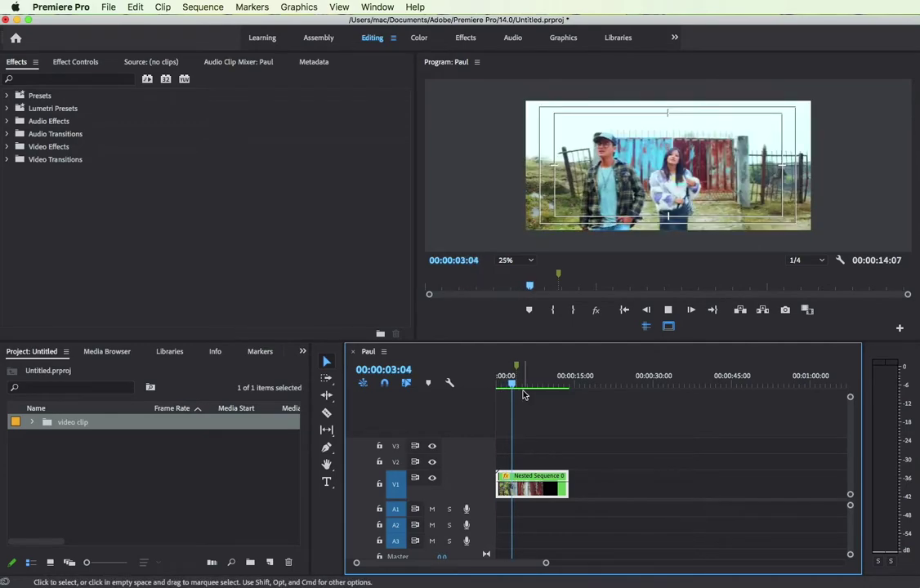
left_click(521, 387)
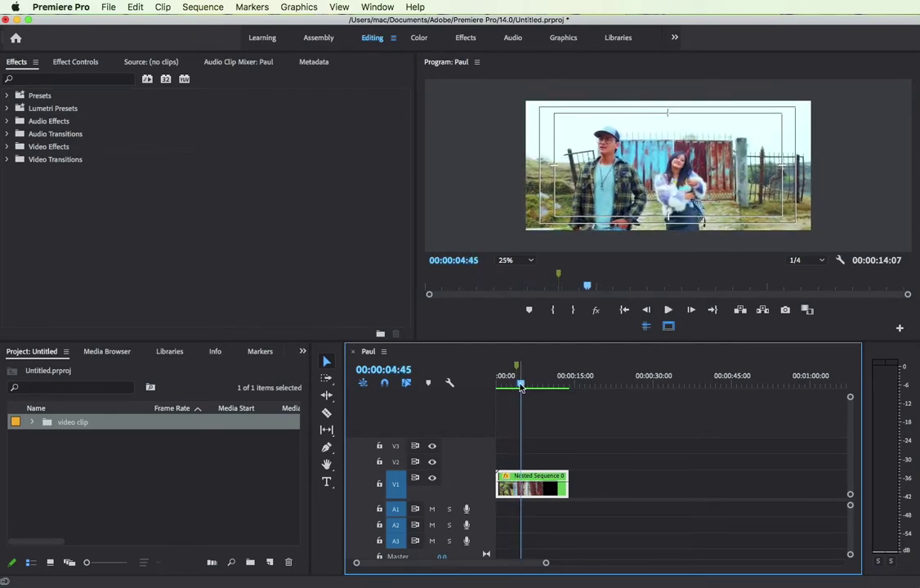
left_click_drag(521, 387, 511, 398)
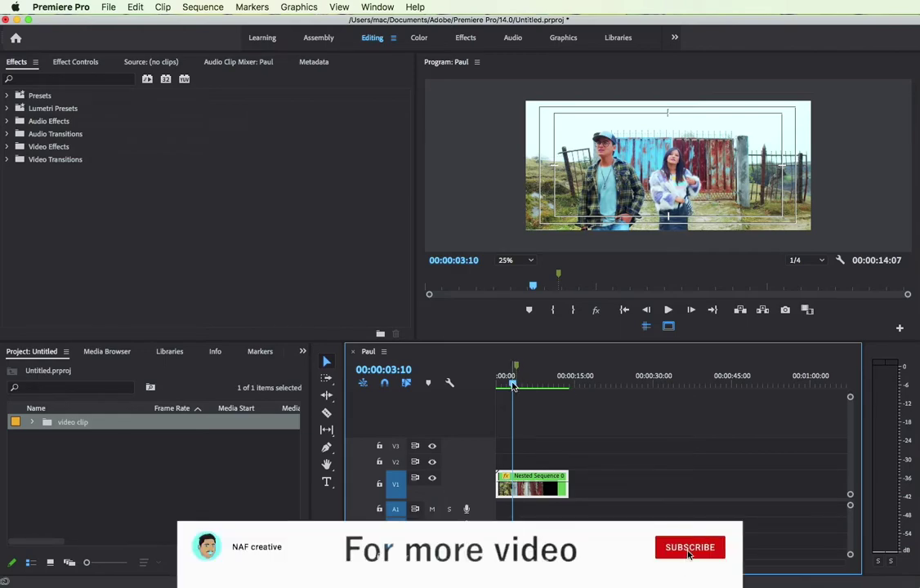
left_click_drag(512, 395, 524, 394)
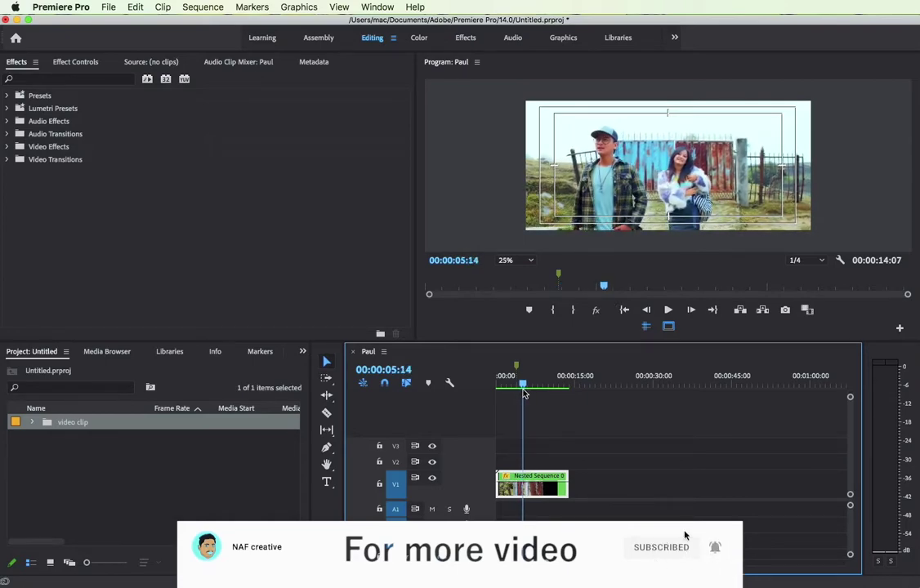
left_click_drag(527, 384, 517, 390)
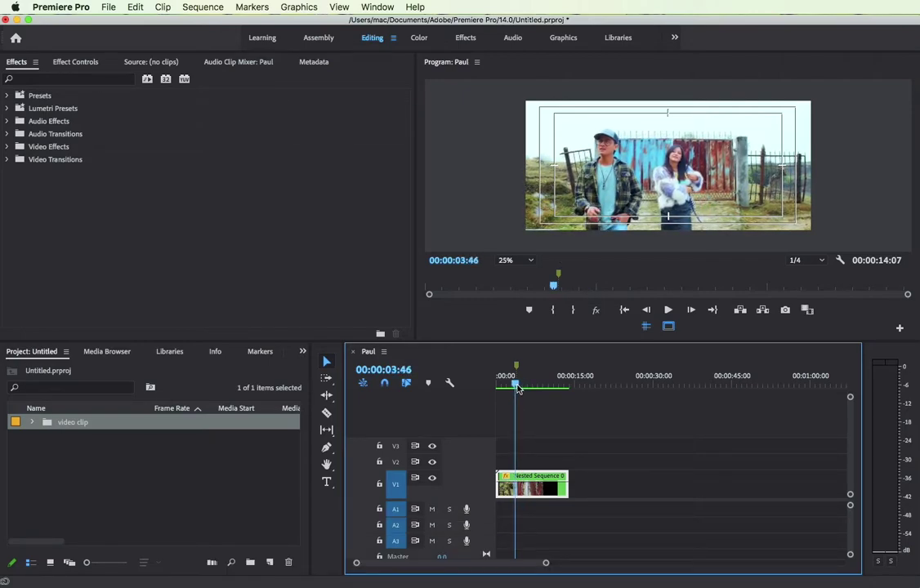
Set the Program monitor zoom to Fit and park the playhead on the 00:00:04:01 frame
left_click(642, 221)
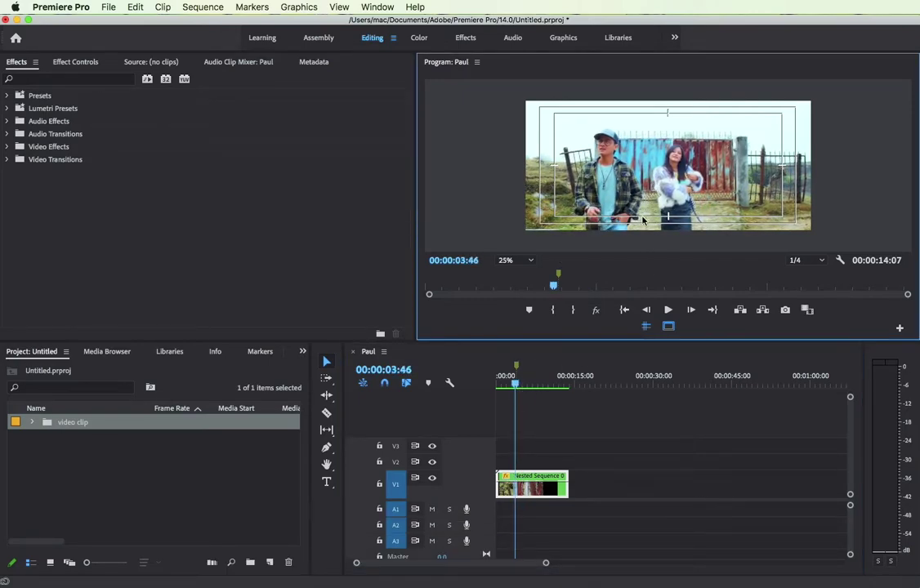
left_click(524, 261)
left_click(524, 270)
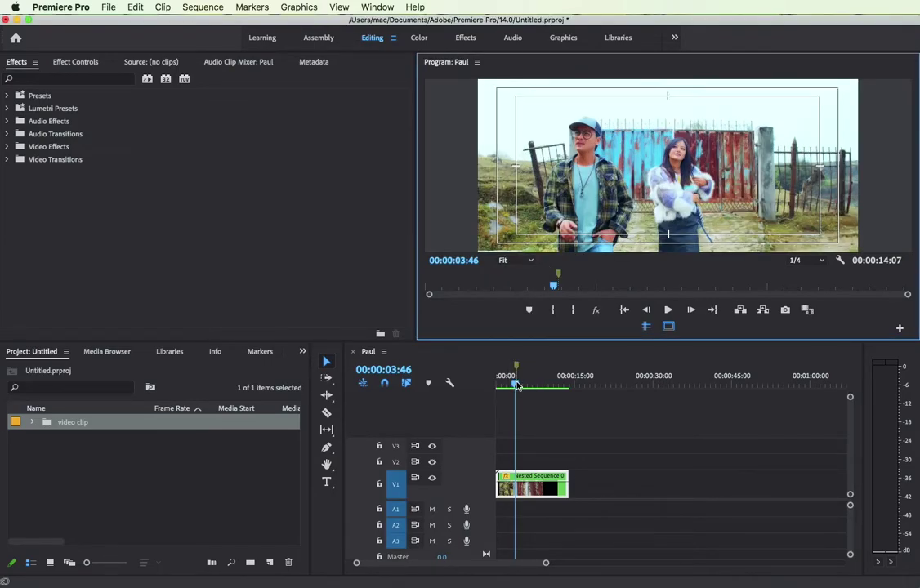
left_click_drag(517, 385, 525, 377)
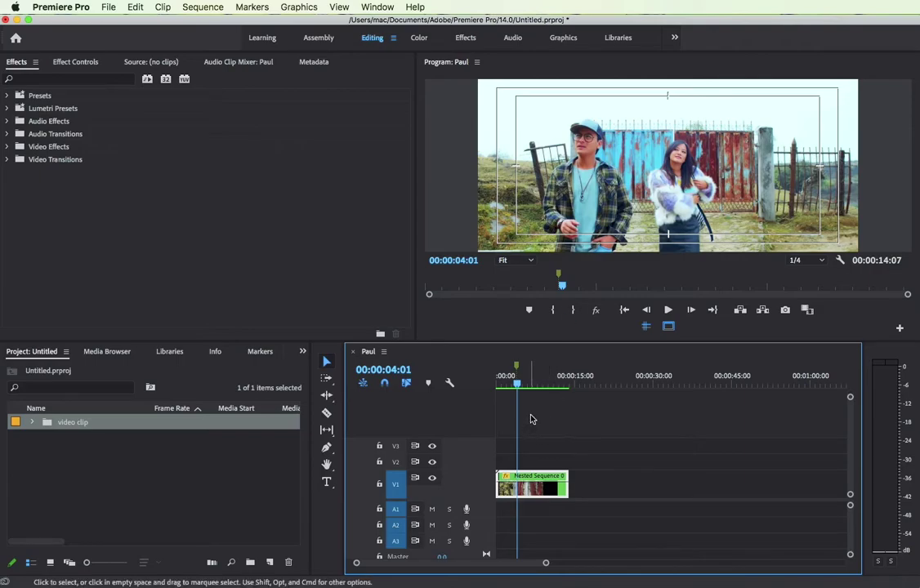
Save, razor the V1 clip at 00:00:04:01, and add a Frame Hold to the right half
key("super+s")
key("c")
left_click(516, 483)
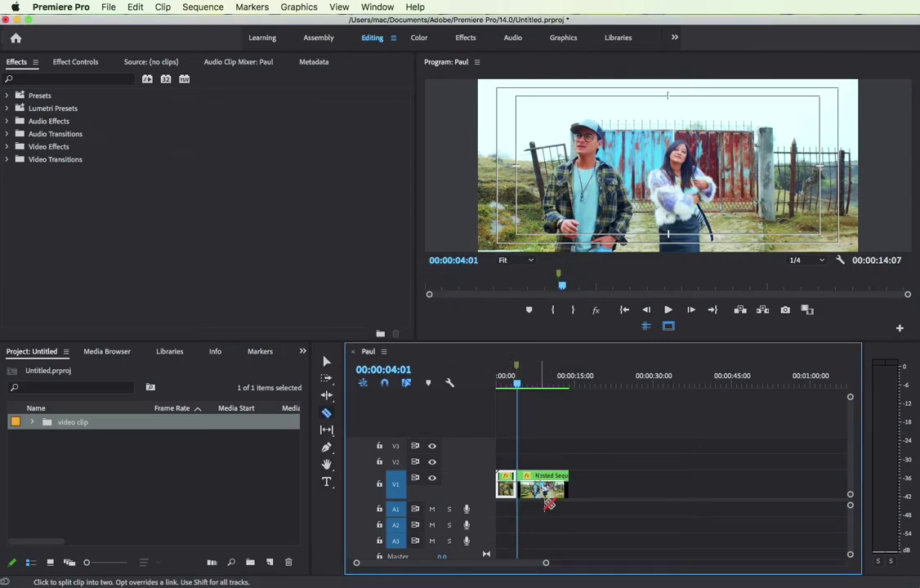
key("v")
left_click(545, 490)
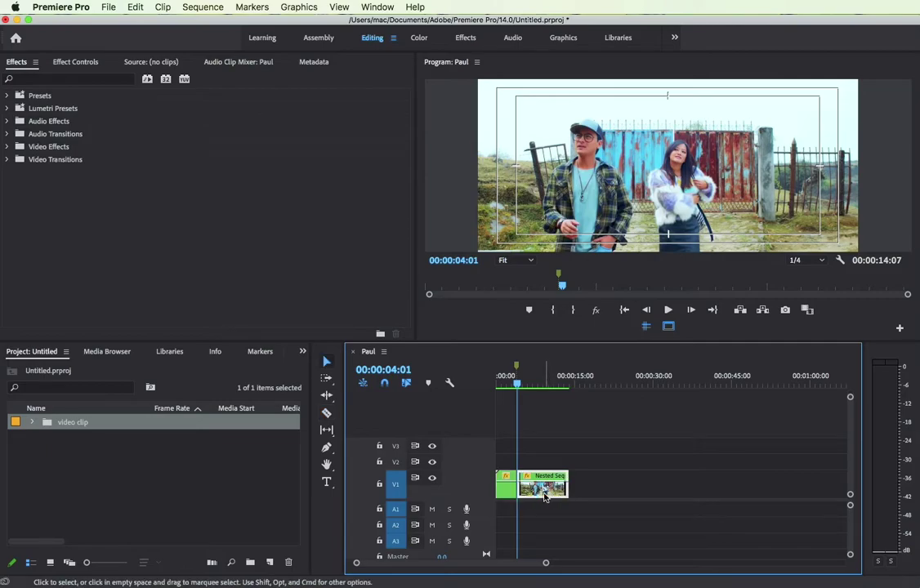
right_click(544, 495)
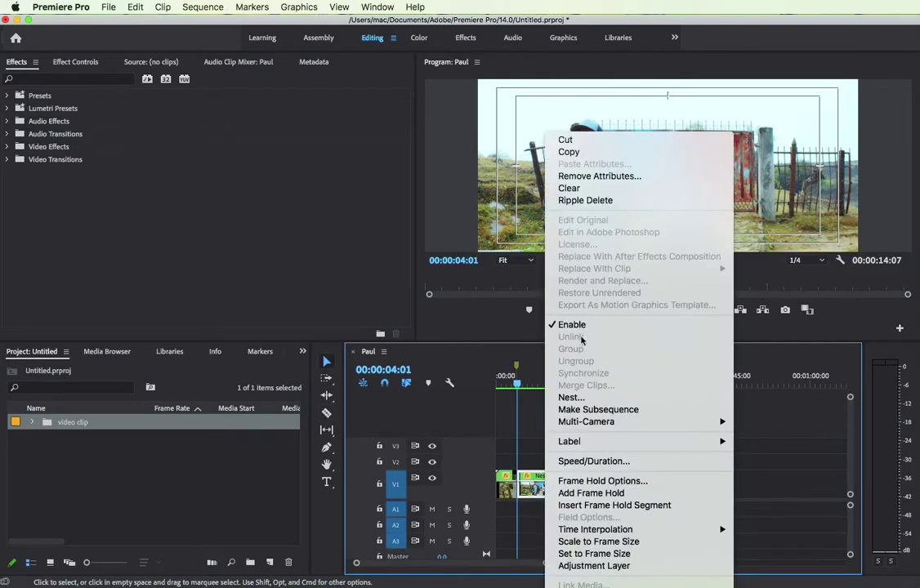
left_click(586, 494)
Check the freeze, duplicate the frozen clip onto V2, and zoom the timeline onto the clips
key("space")
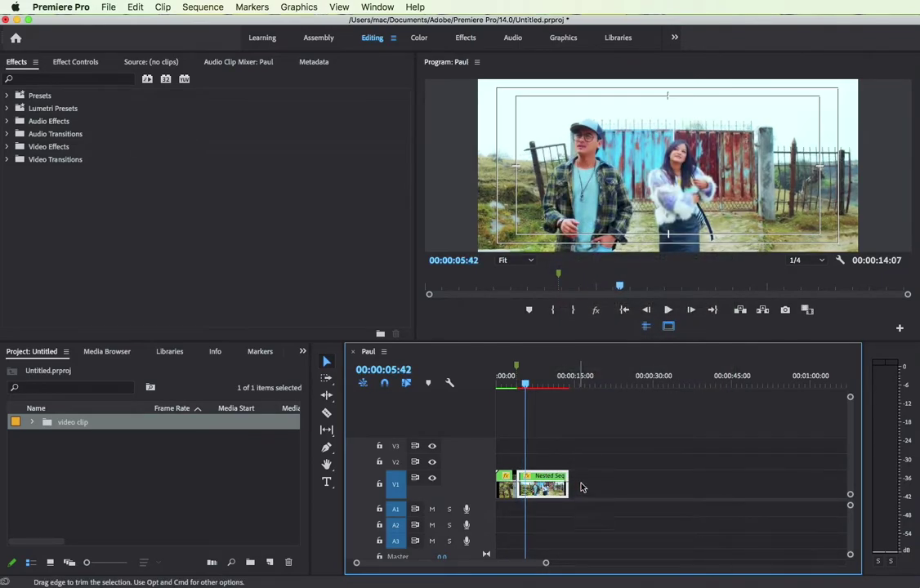
key("space")
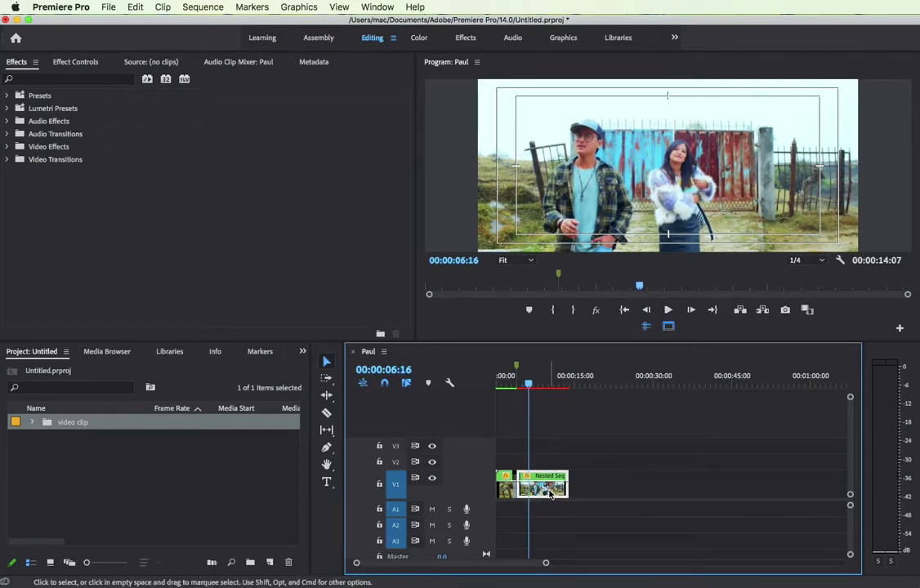
left_click_drag(547, 487, 545, 462)
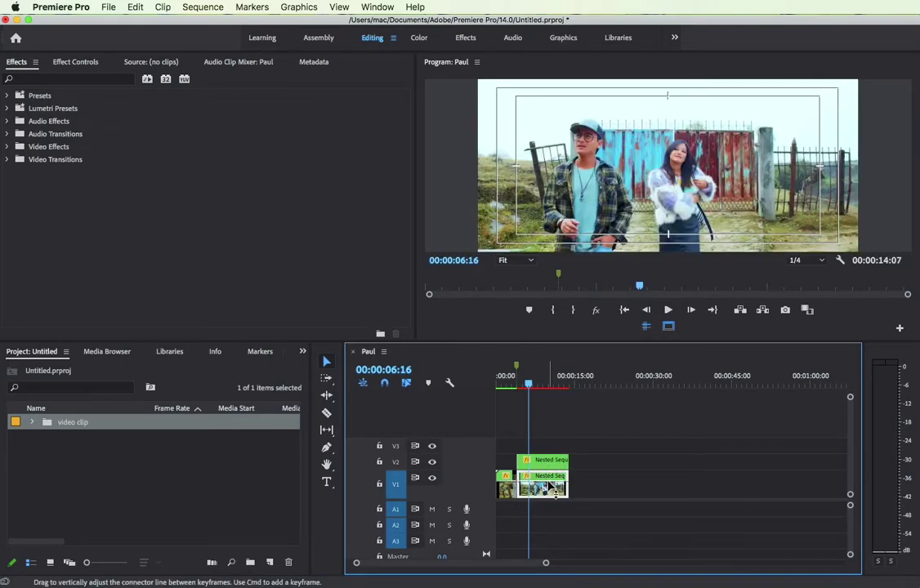
left_click_drag(523, 392, 523, 388)
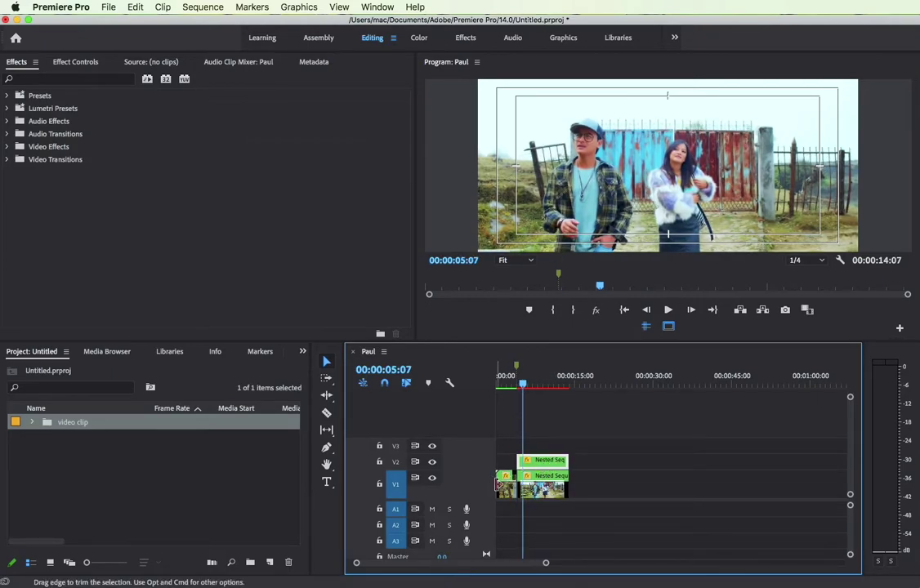
left_click_drag(547, 565, 445, 566)
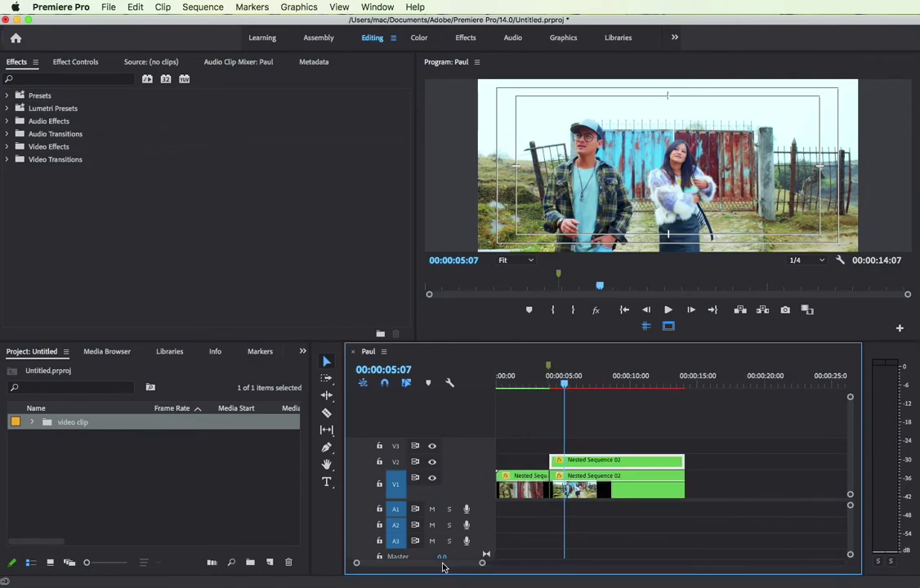
mouse_move(558, 382)
left_mouse_down()
mouse_move(561, 392)
mouse_move(595, 384)
left_mouse_up()
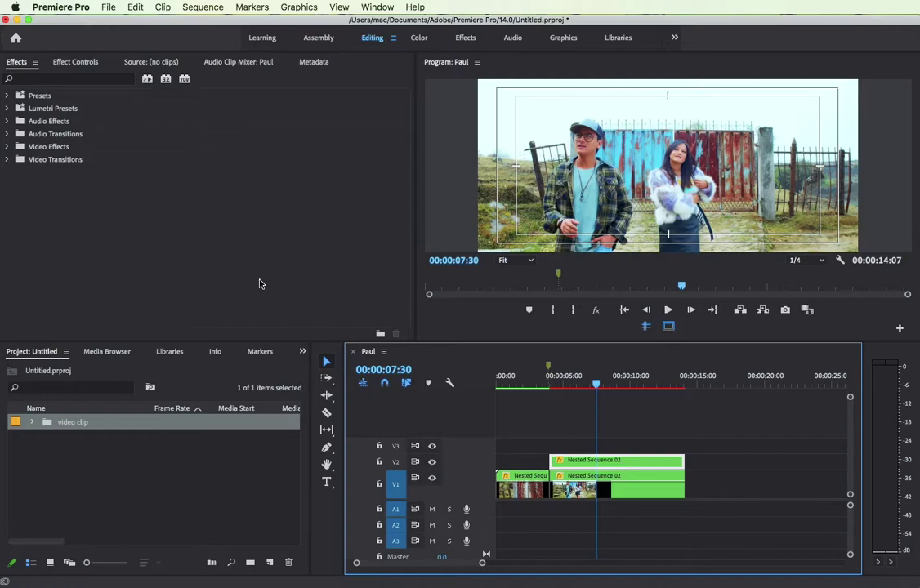
Start a pen mask on the V2 clip's Opacity and set the preview to 100%
left_click(63, 64)
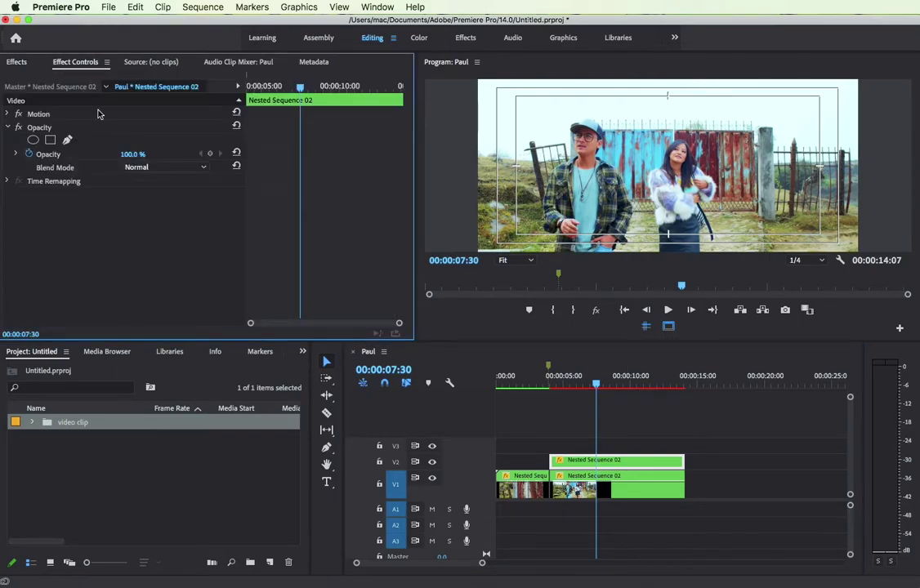
left_click(67, 141)
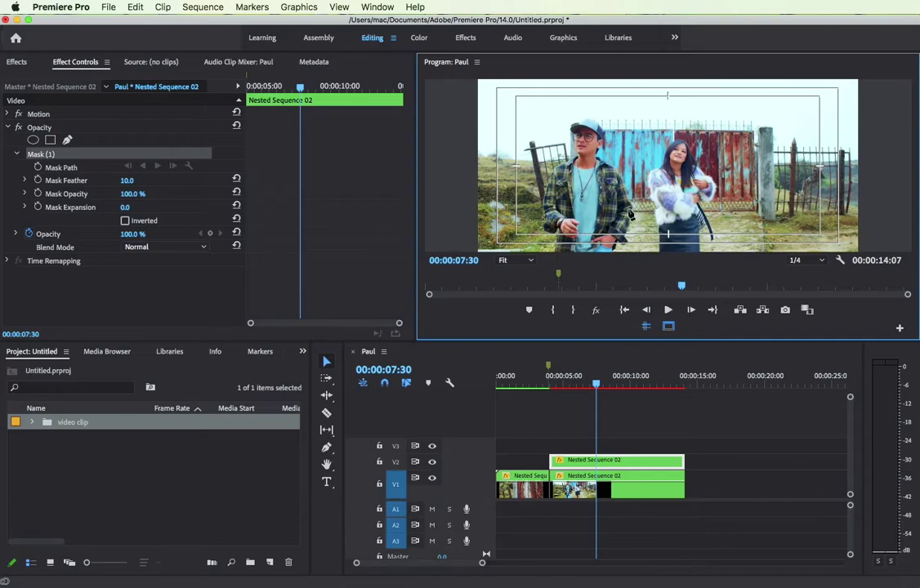
left_click(663, 192)
key("space")
left_click(530, 260)
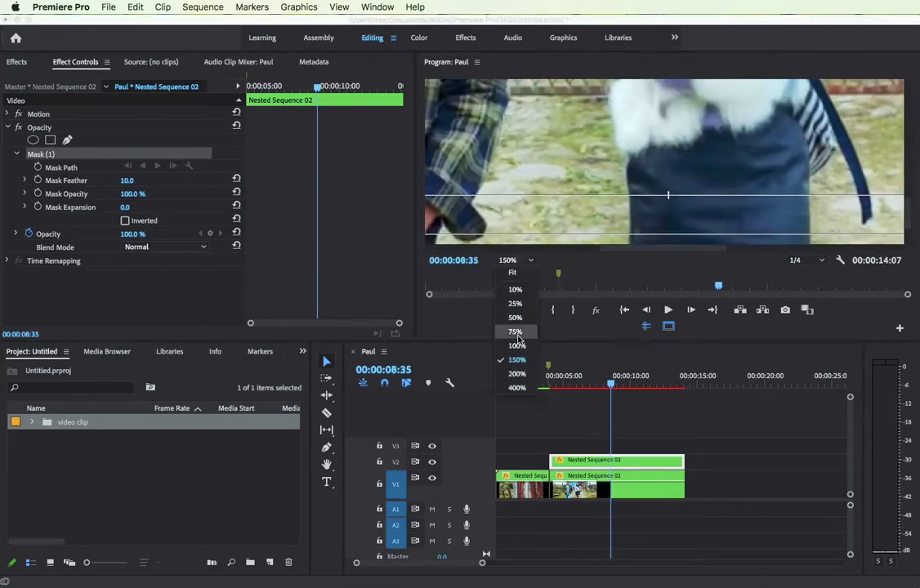
left_click(518, 329)
key("space")
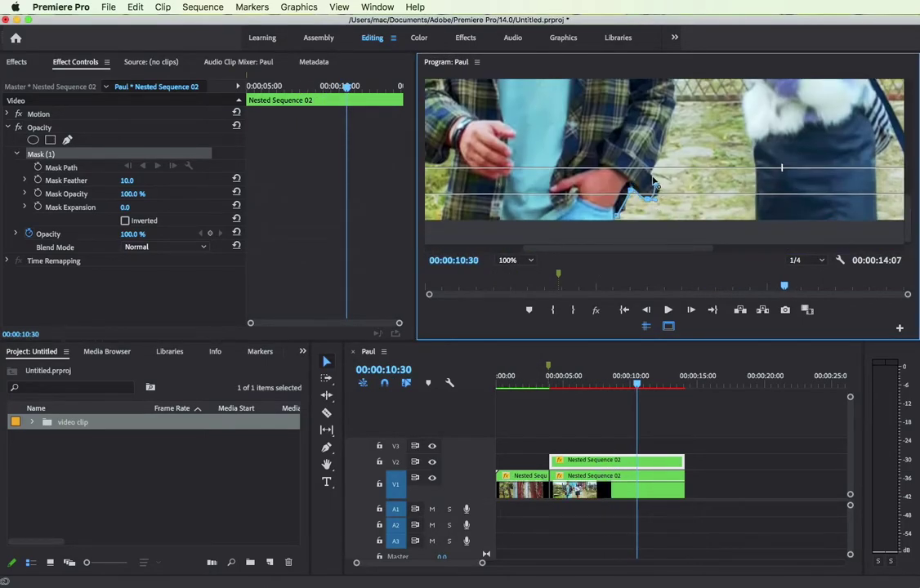
Trace the mask outline around the man, including his cap, then return the preview to Fit
left_click_drag(908, 211, 909, 175)
scroll(595, 148, "up", 3)
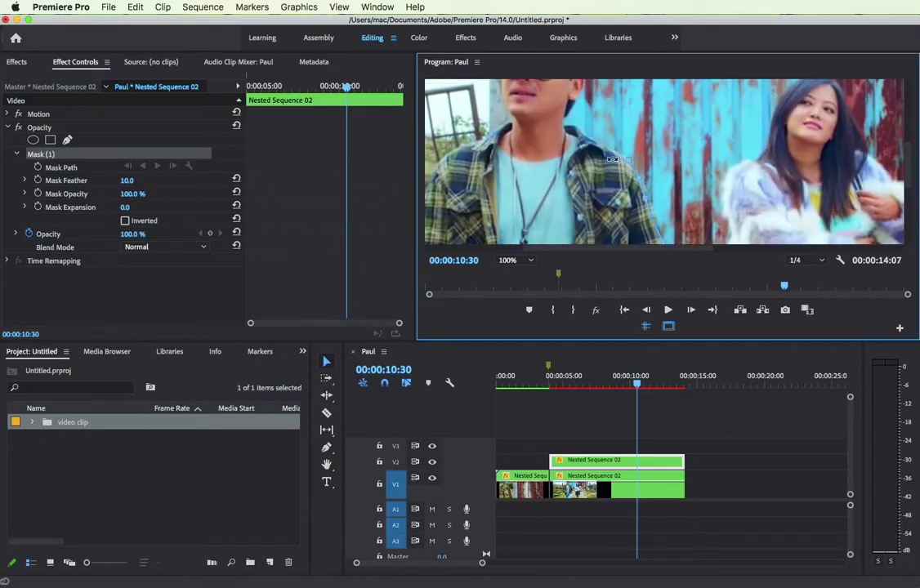
scroll(588, 153, "up", 3)
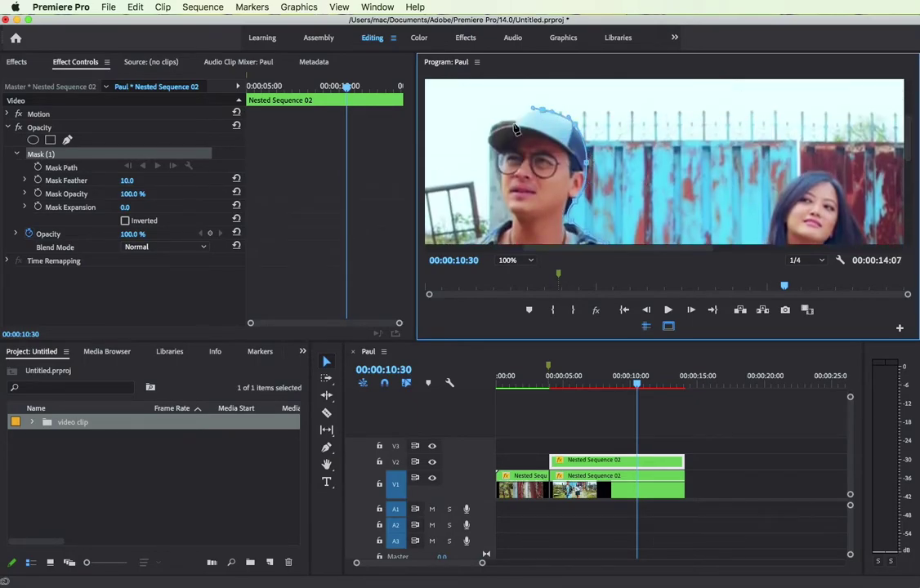
left_click_drag(587, 155, 501, 158)
scroll(523, 221, "down", 3)
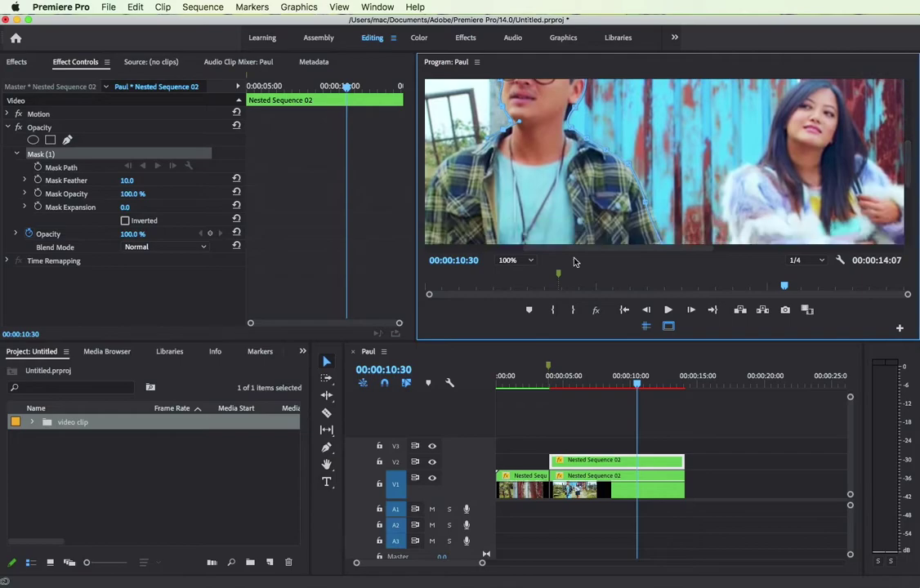
scroll(575, 246, "left", 5)
scroll(692, 199, "down", 3)
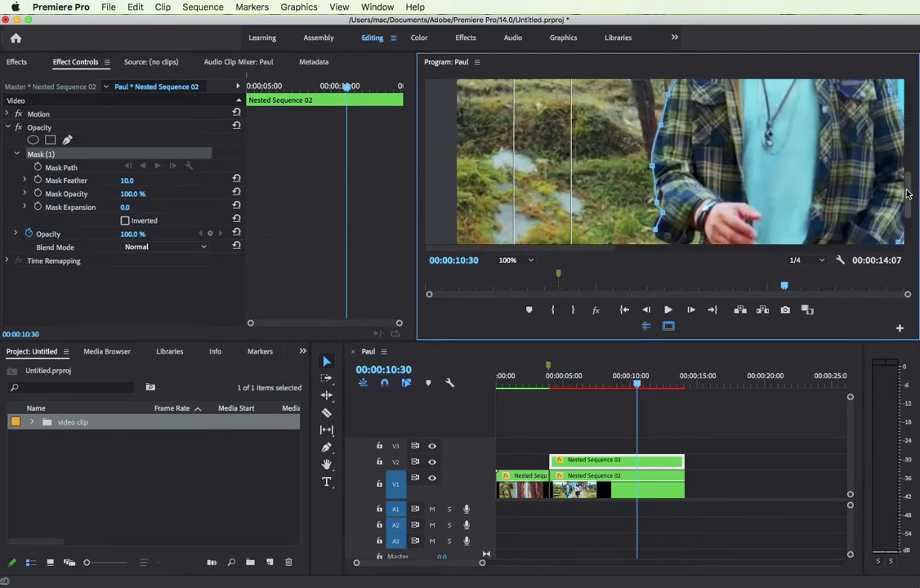
scroll(691, 199, "down", 3)
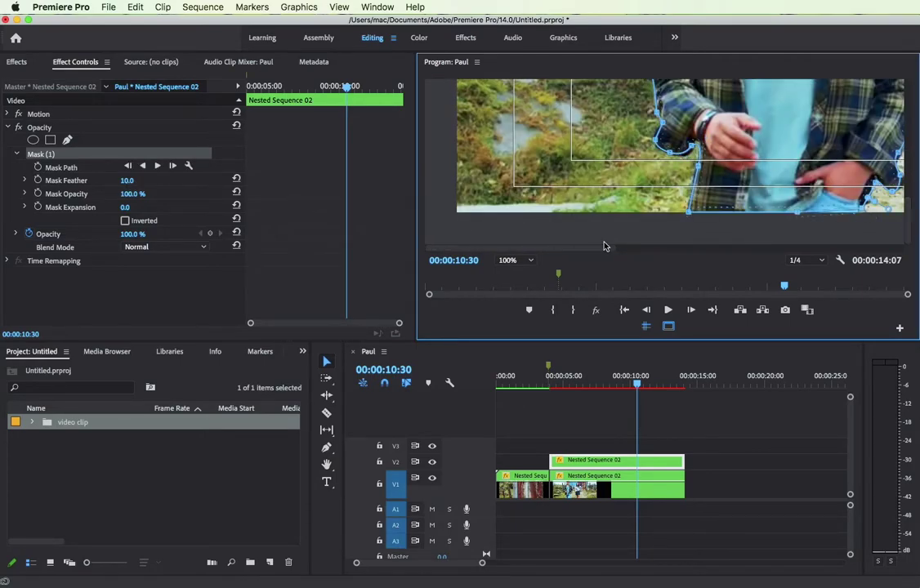
left_click(519, 259)
left_click(514, 187)
left_click(628, 386)
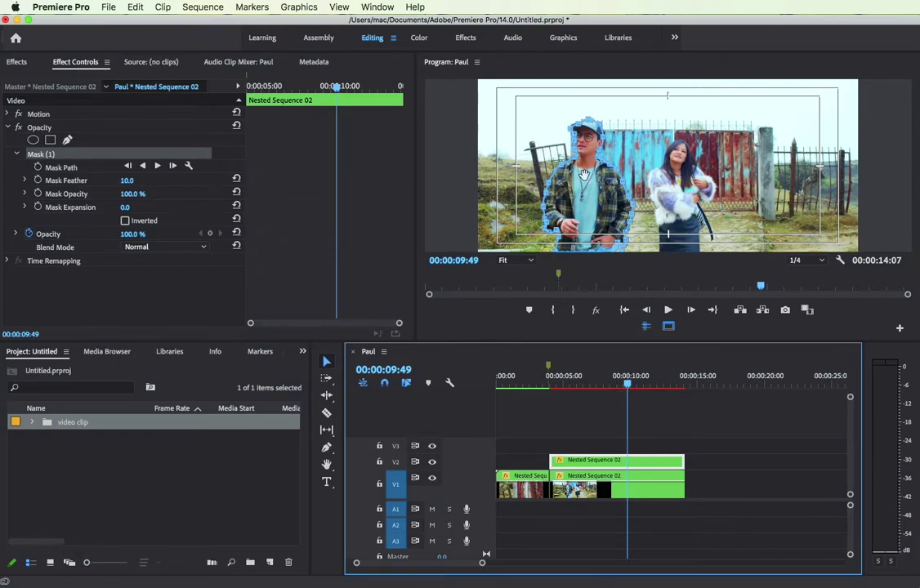
Set Mask Feather to 0 and nest the masked V2 clip as Nested Sequence 03
left_click_drag(129, 183, 111, 183)
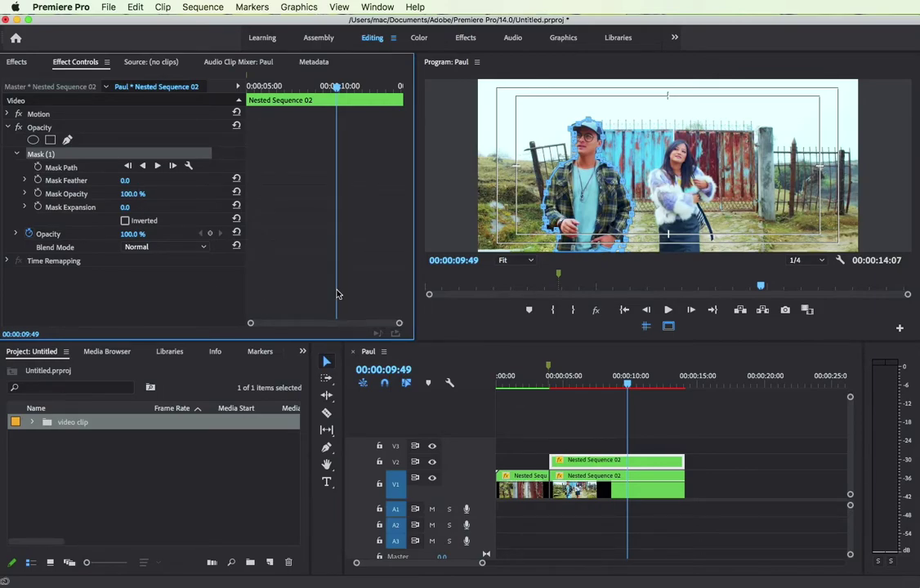
mouse_move(603, 384)
left_mouse_down()
mouse_move(579, 392)
mouse_move(629, 384)
left_mouse_up()
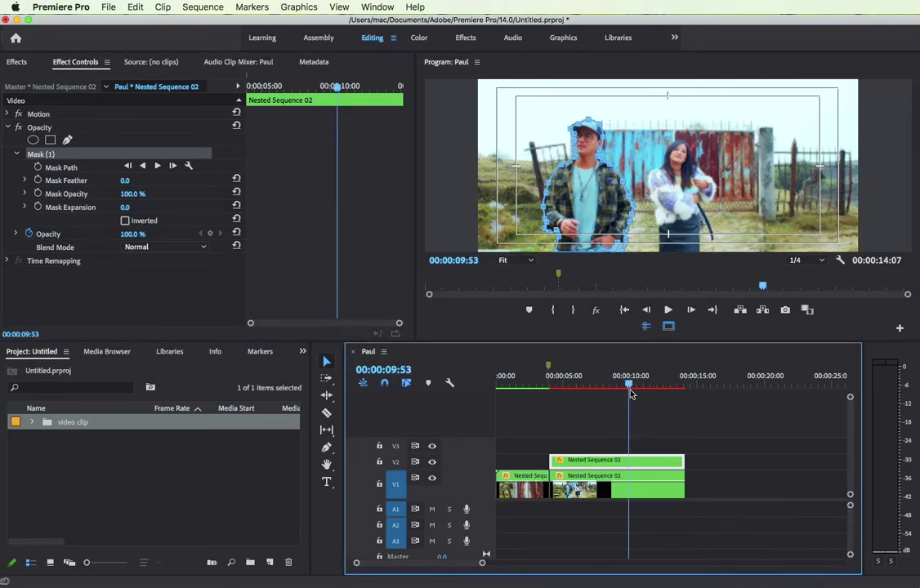
right_click(618, 464)
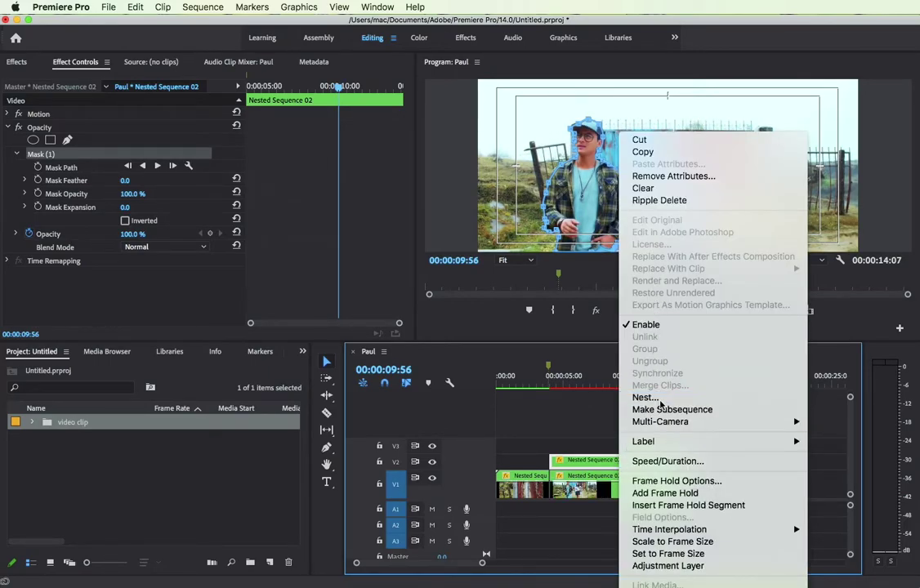
left_click(645, 397)
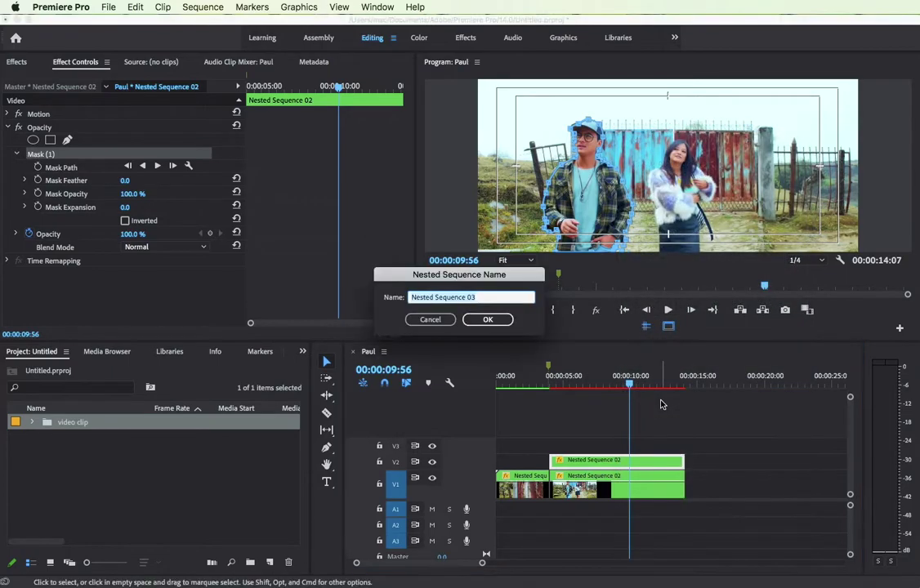
left_click(488, 320)
Temporarily lower the background clip's opacity to check the mask, then restore it to 100%
left_click_drag(631, 380, 604, 381)
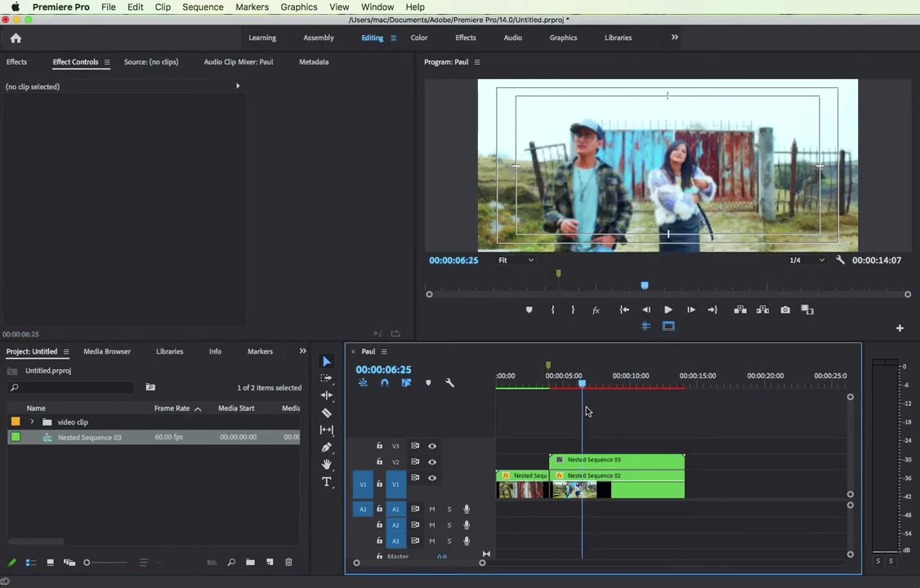
left_click(589, 462)
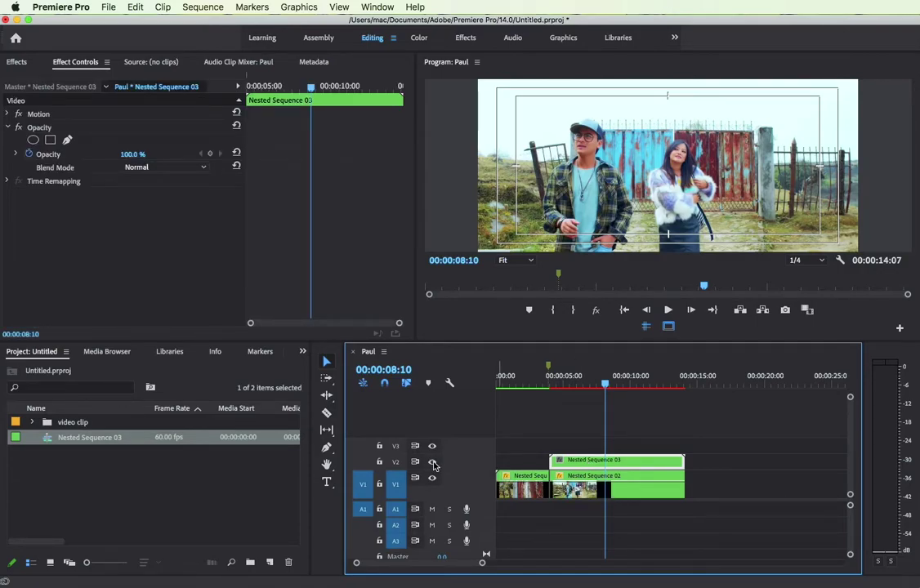
left_click(582, 487)
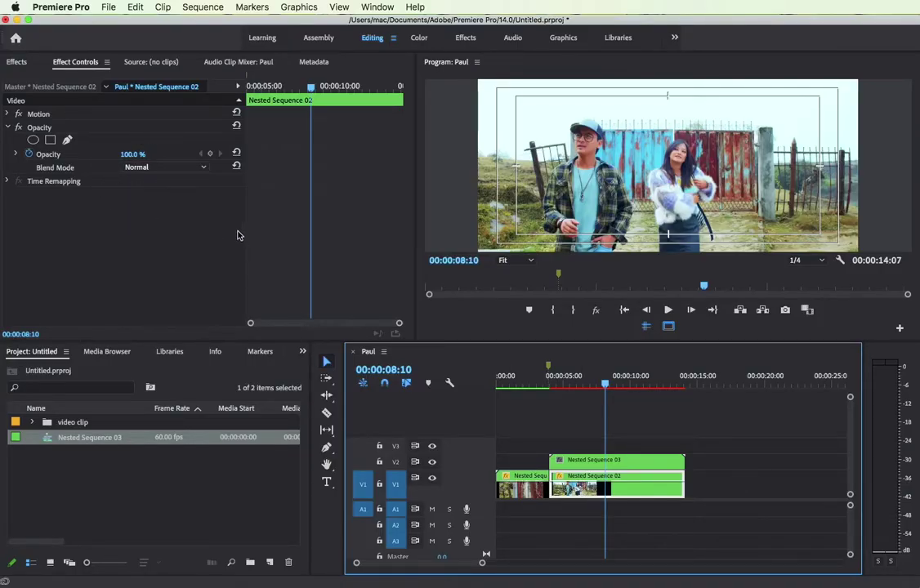
left_click(57, 155)
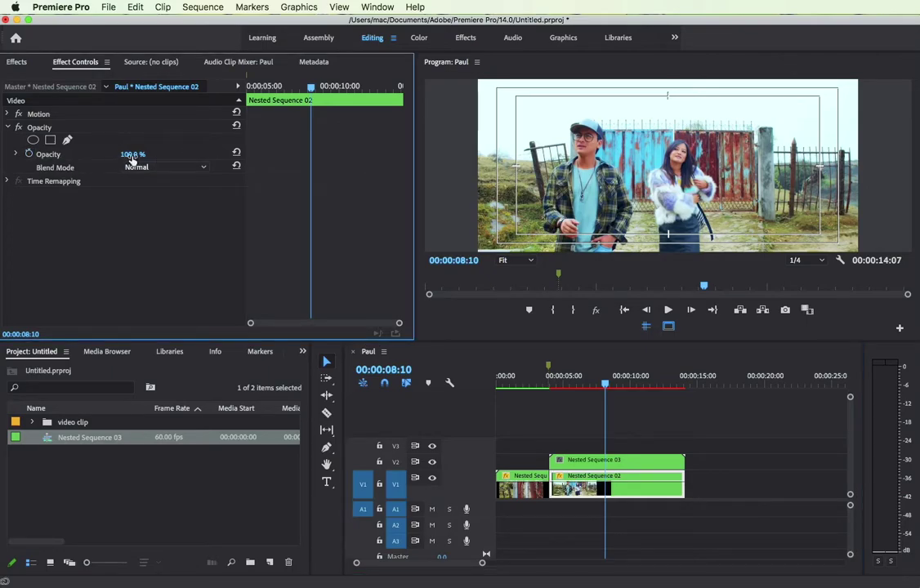
left_click_drag(133, 156, 68, 155)
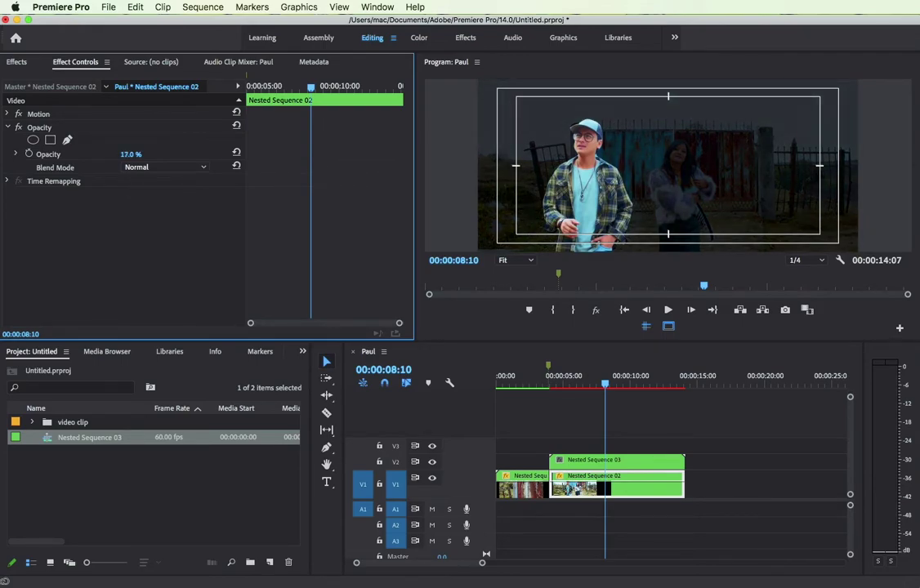
left_click_drag(68, 155, 143, 155)
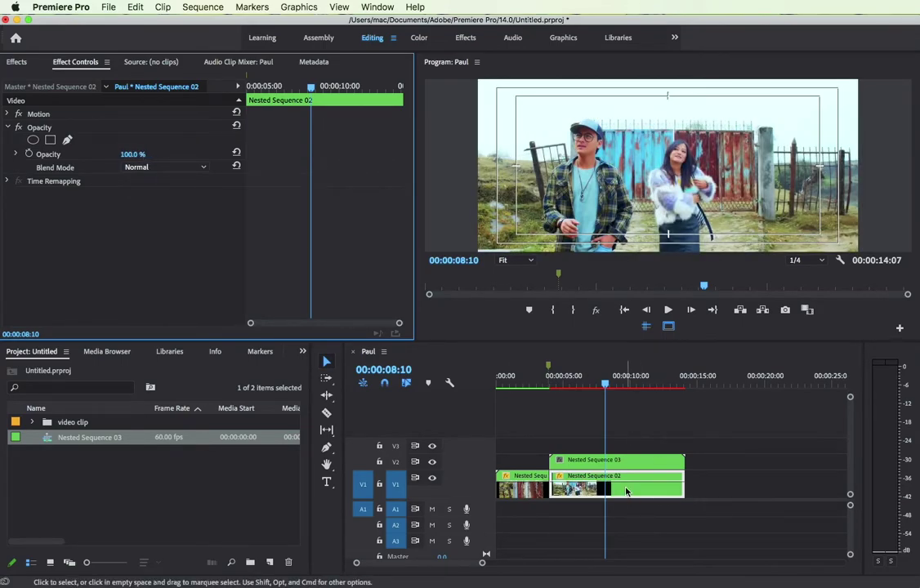
Search 'blur' and apply Gaussian Blur to the V1 clip with Blurriness 35 and Repeat Edge Pixels
left_click(17, 62)
left_click(42, 79)
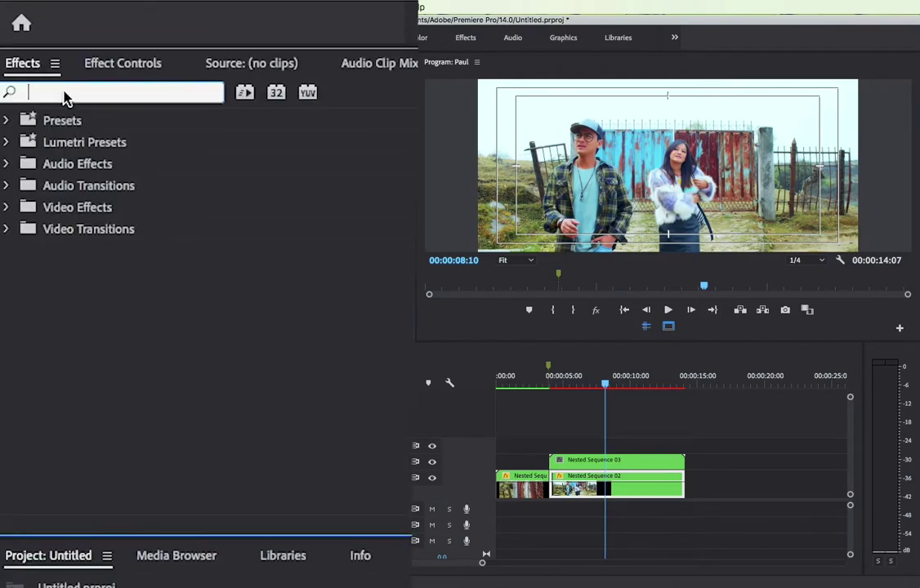
type("bl")
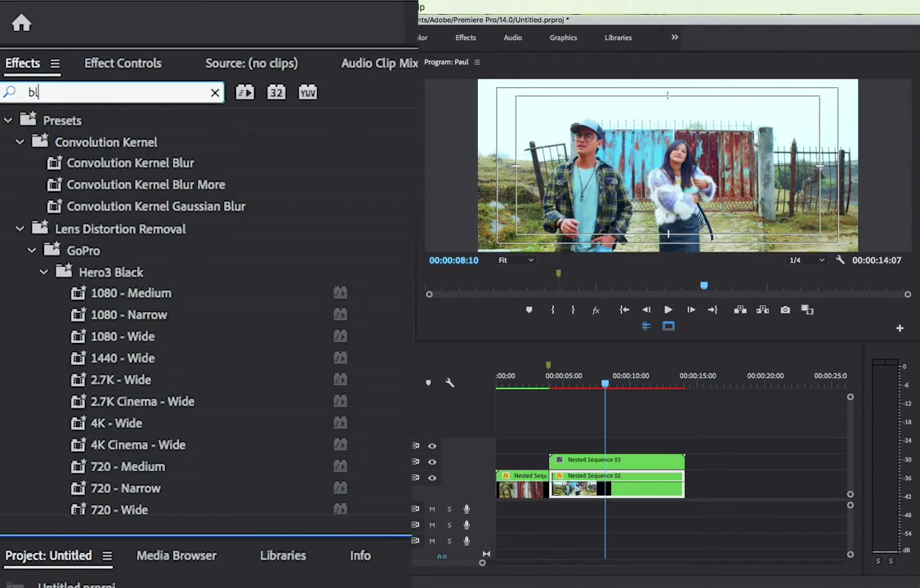
type("ur")
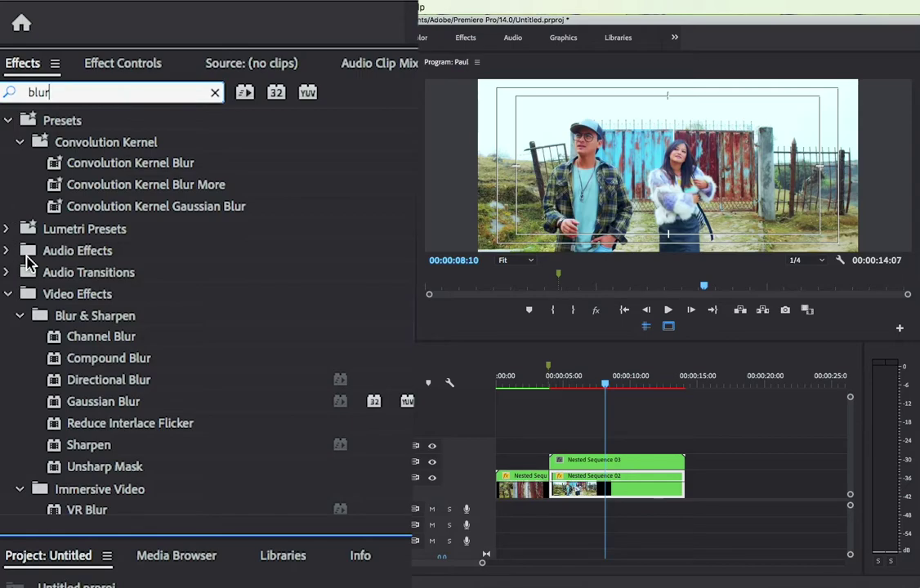
left_click_drag(113, 409, 344, 457)
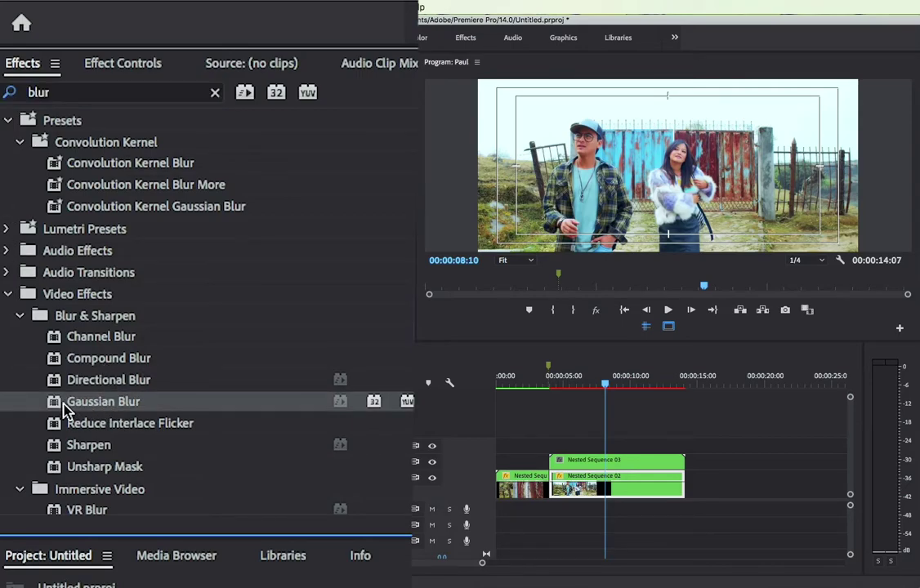
left_click_drag(491, 452, 573, 490)
left_click(97, 72)
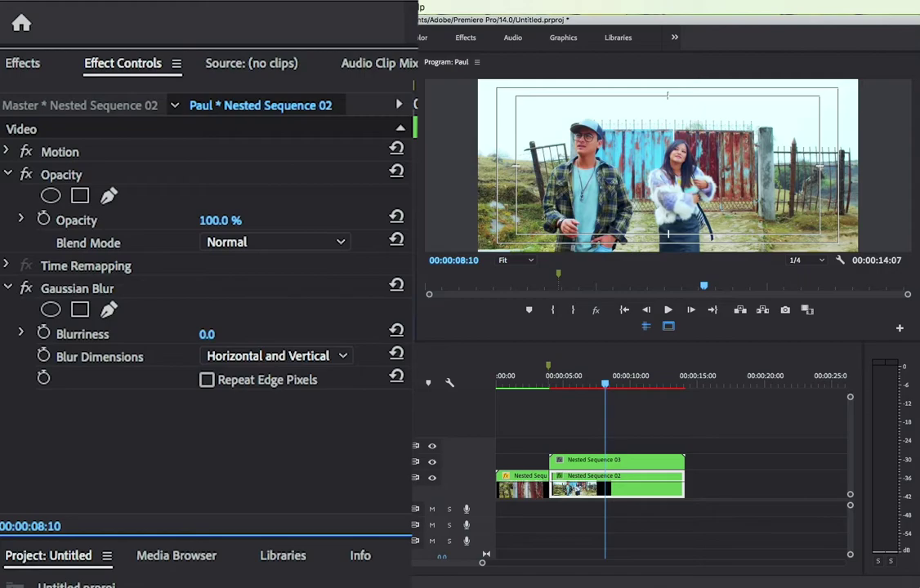
mouse_move(207, 334)
left_mouse_down()
mouse_move(245, 335)
mouse_move(200, 334)
left_mouse_up()
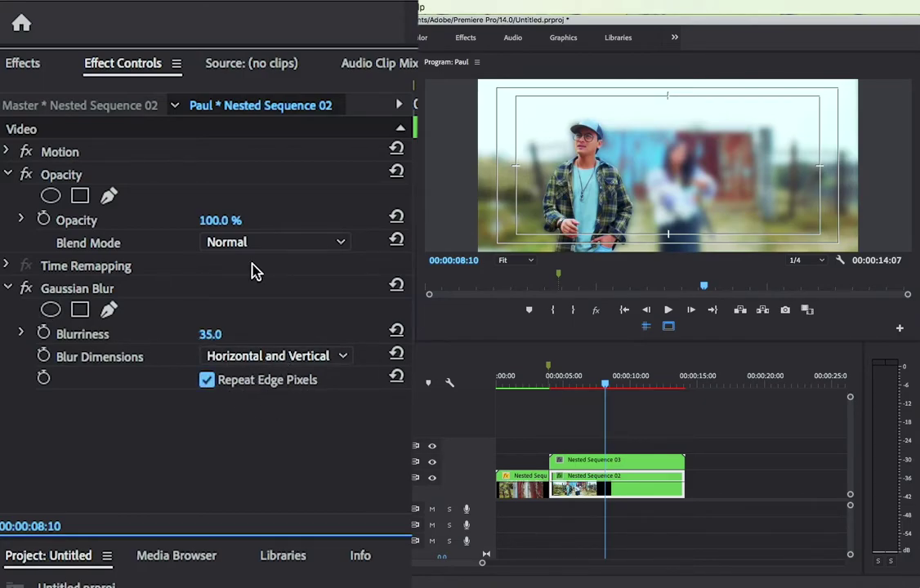
left_click(10, 288)
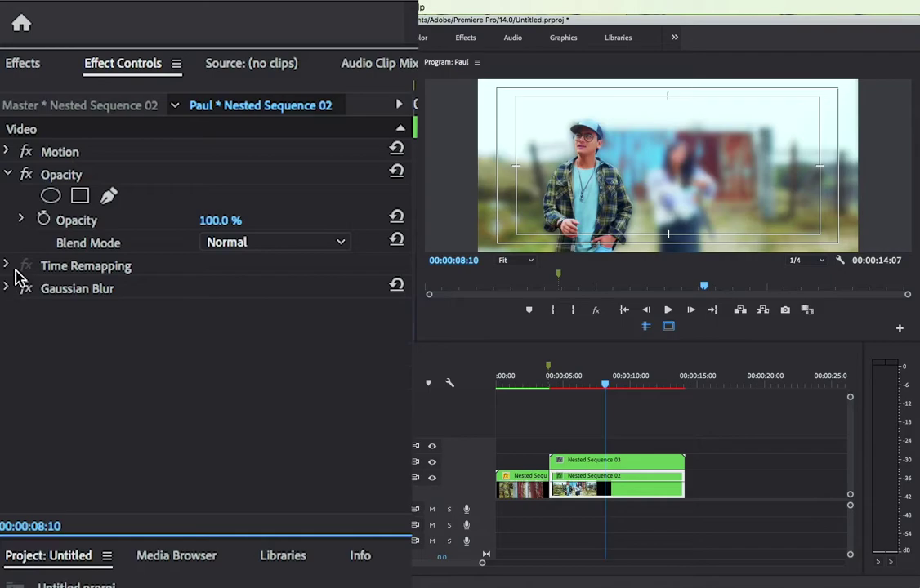
left_click(44, 68)
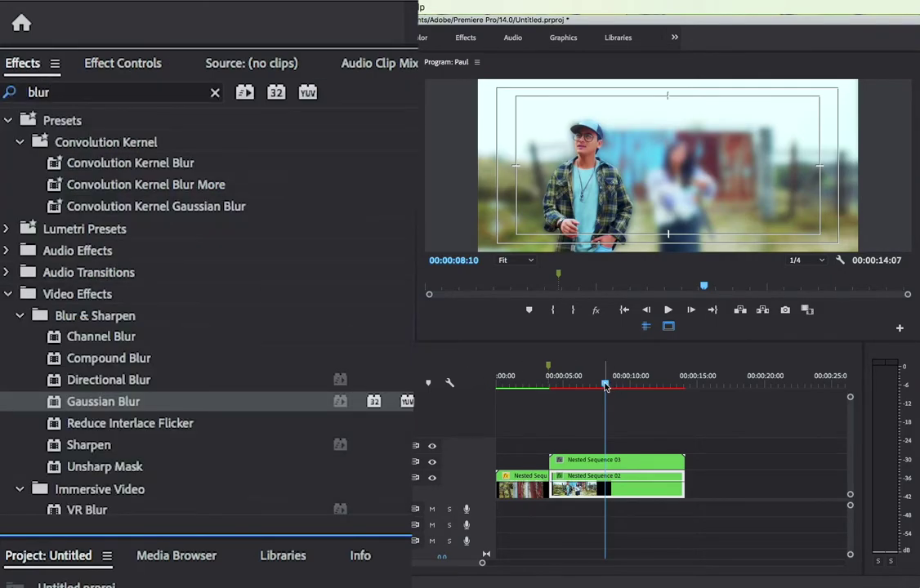
Search 'shad' and drop Drop Shadow onto the Nested Sequence 03 clip at default settings
left_click_drag(605, 386, 596, 389)
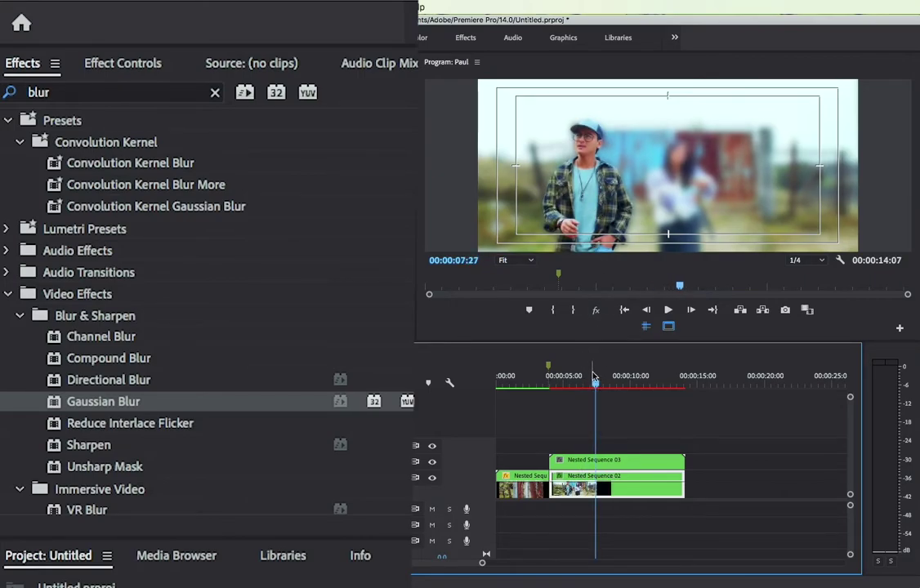
left_click_drag(596, 387, 582, 384)
left_click(592, 463)
left_click(114, 94)
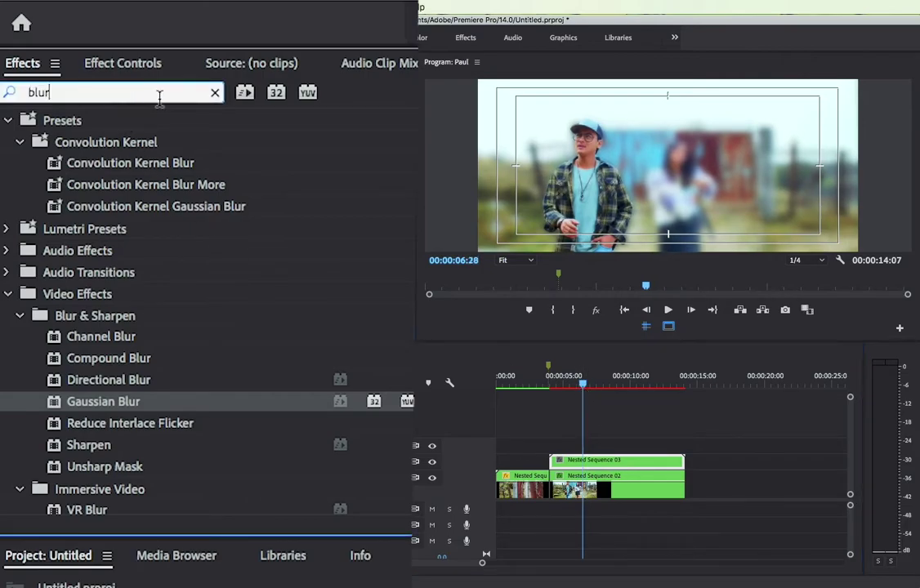
left_click(215, 95)
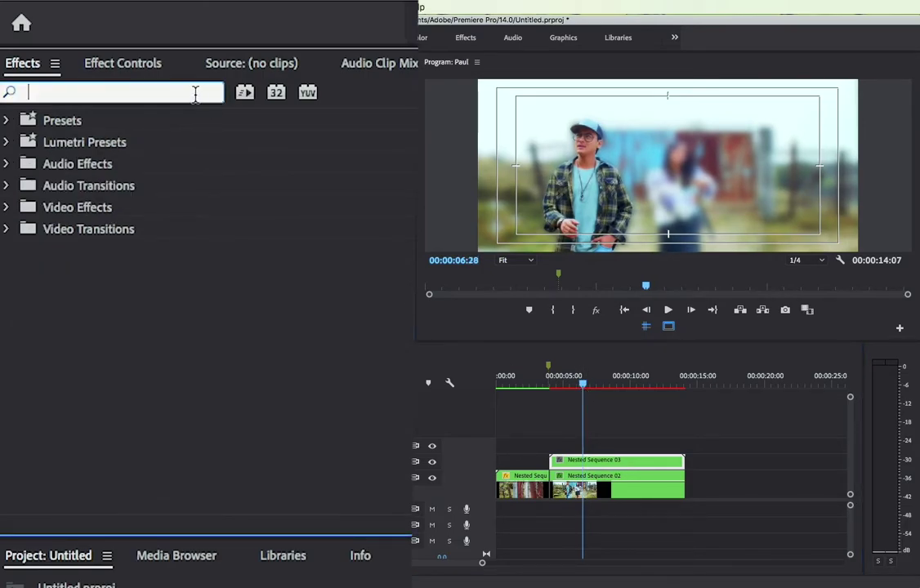
type("s")
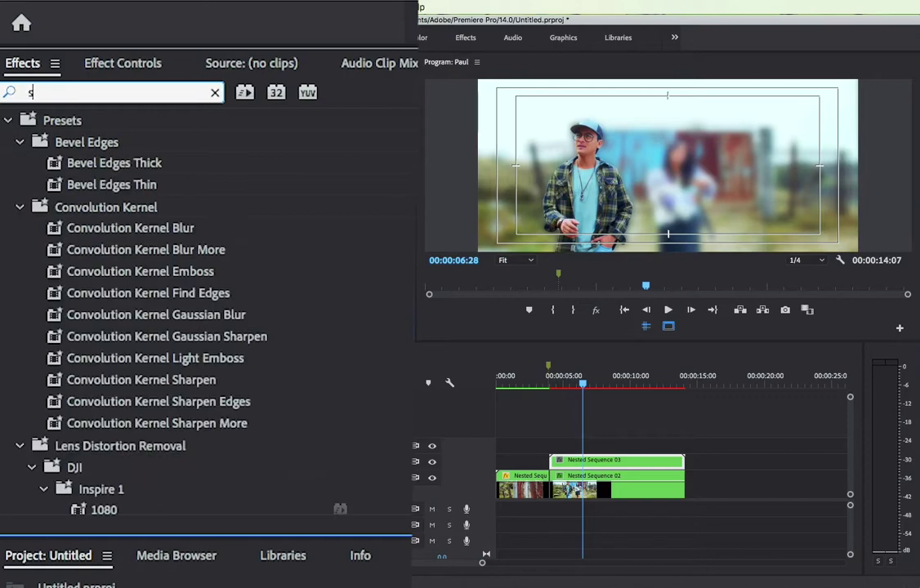
type("hadow")
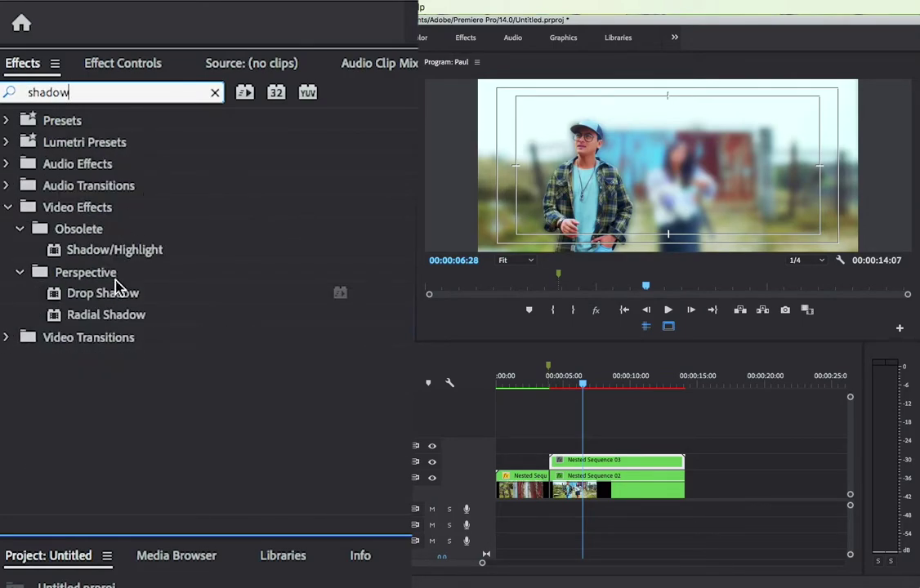
left_click(115, 294)
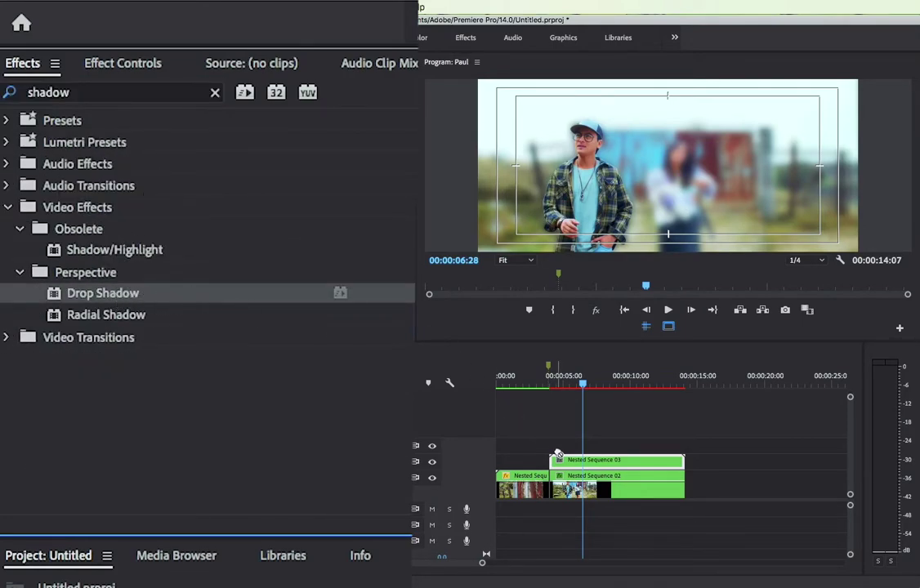
left_click_drag(557, 454, 565, 460)
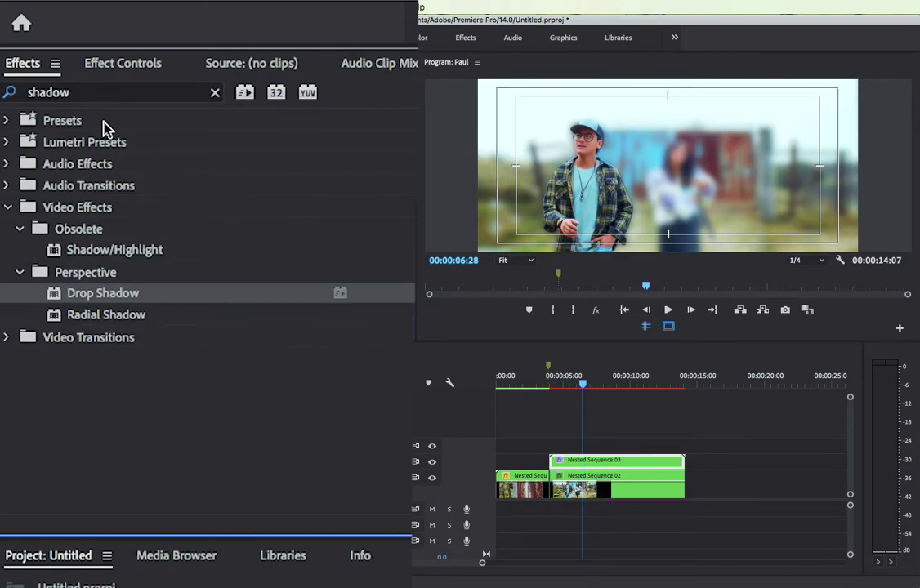
left_click(98, 65)
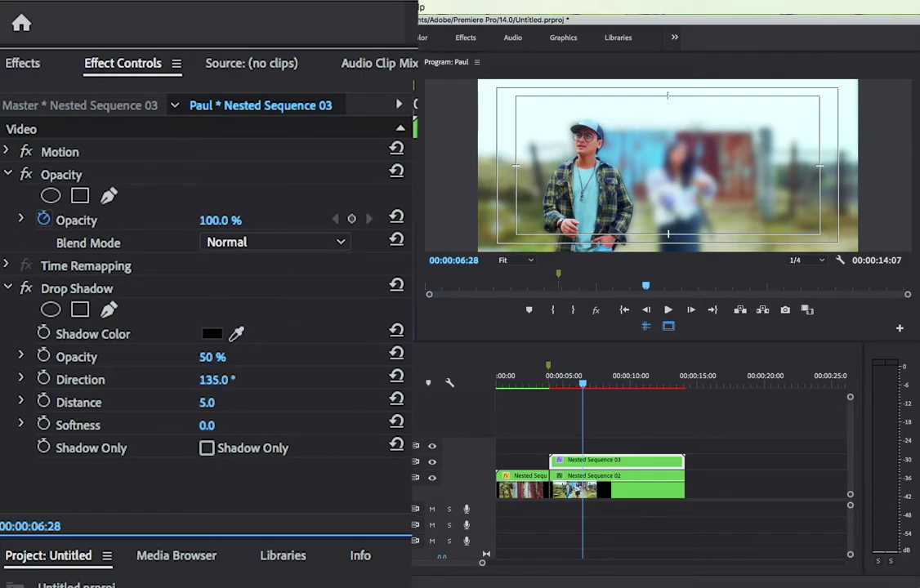
Turn on Shadow Only, set Softness to 0, and make the shadow colour pure white
left_click(220, 378)
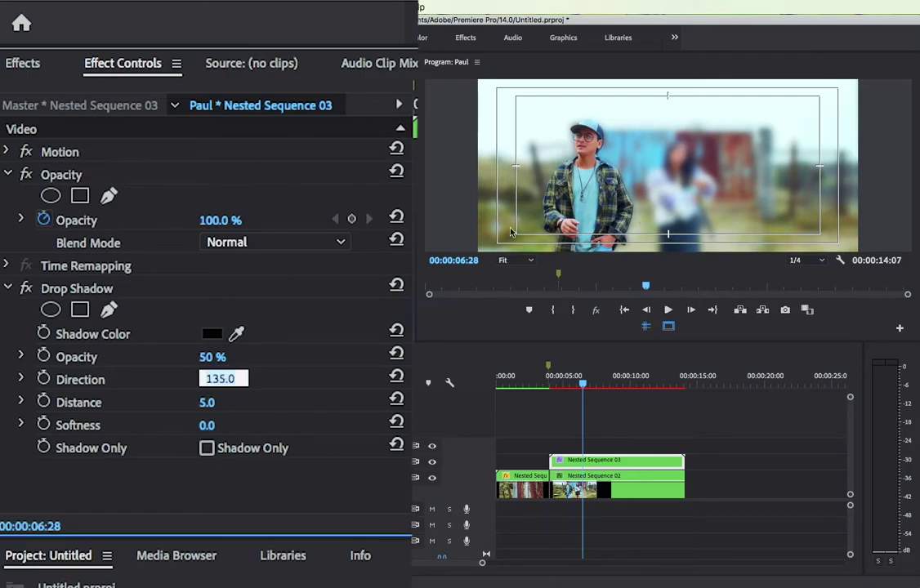
left_click(206, 451)
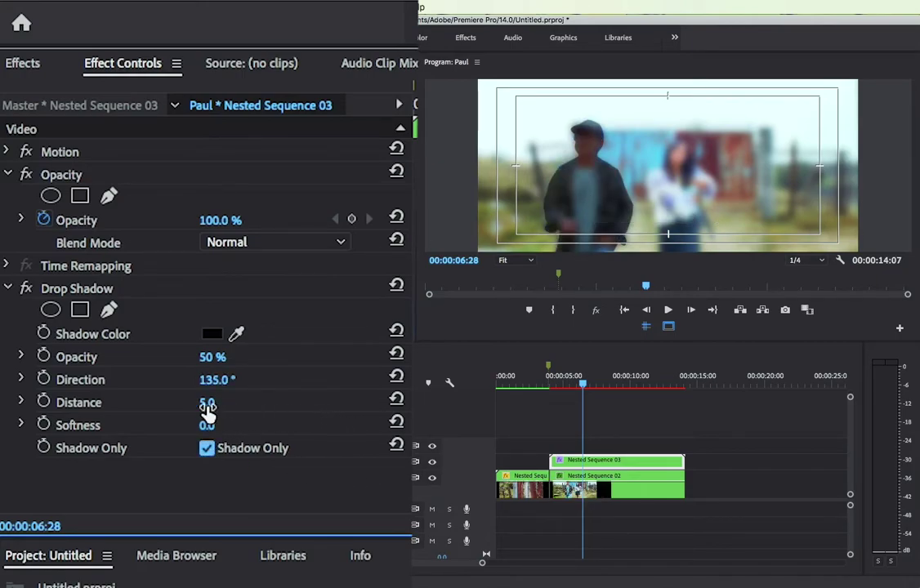
mouse_move(207, 403)
left_mouse_down()
mouse_move(232, 403)
mouse_move(219, 402)
left_mouse_up()
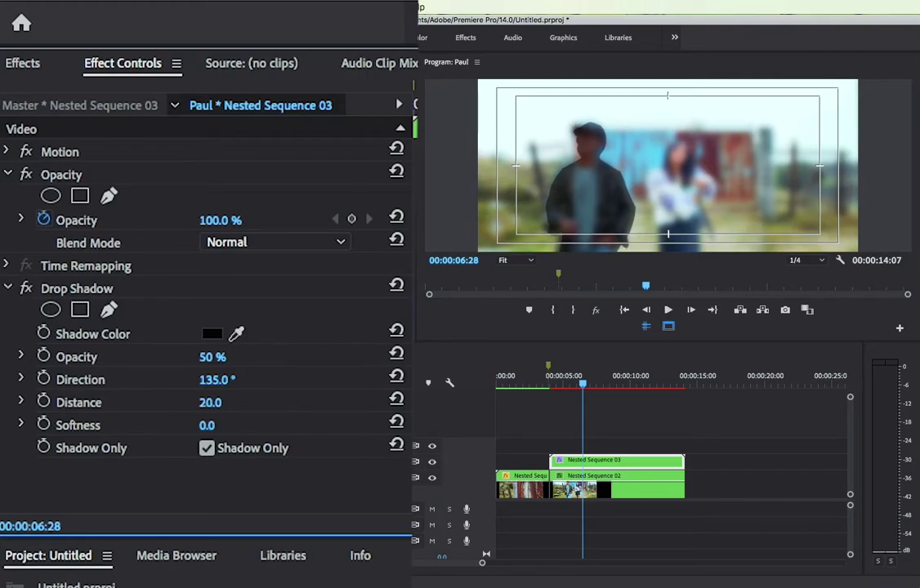
left_click(209, 427)
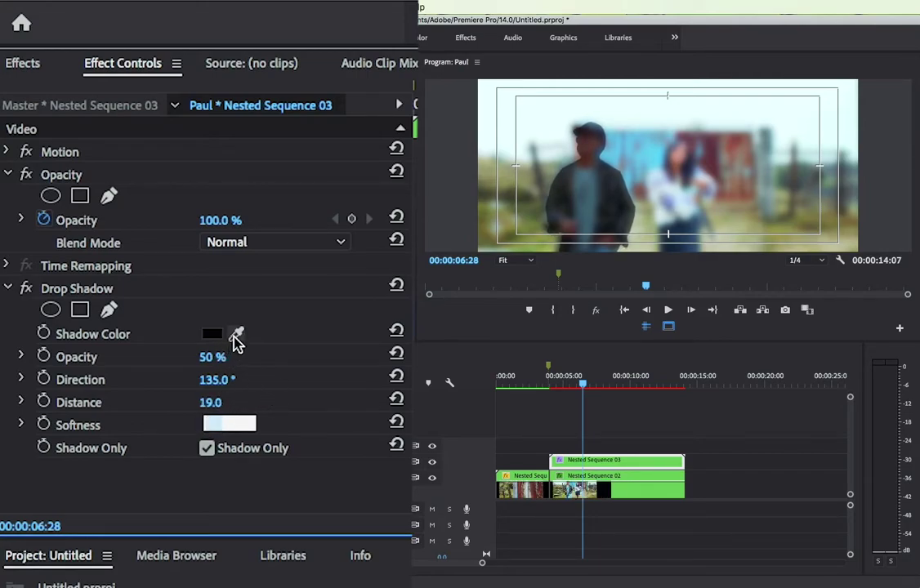
left_click_drag(236, 334, 204, 377)
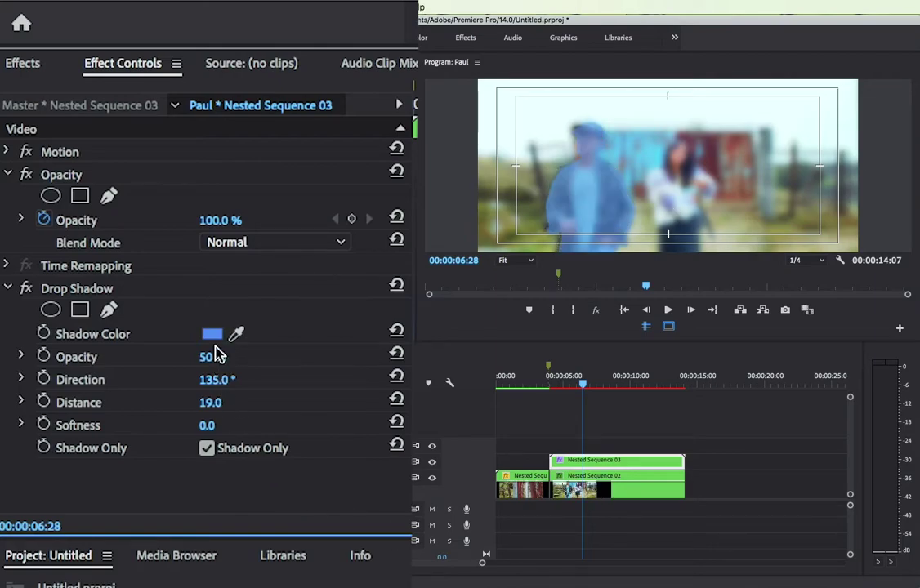
left_click(212, 334)
left_click_drag(612, 381, 465, 412)
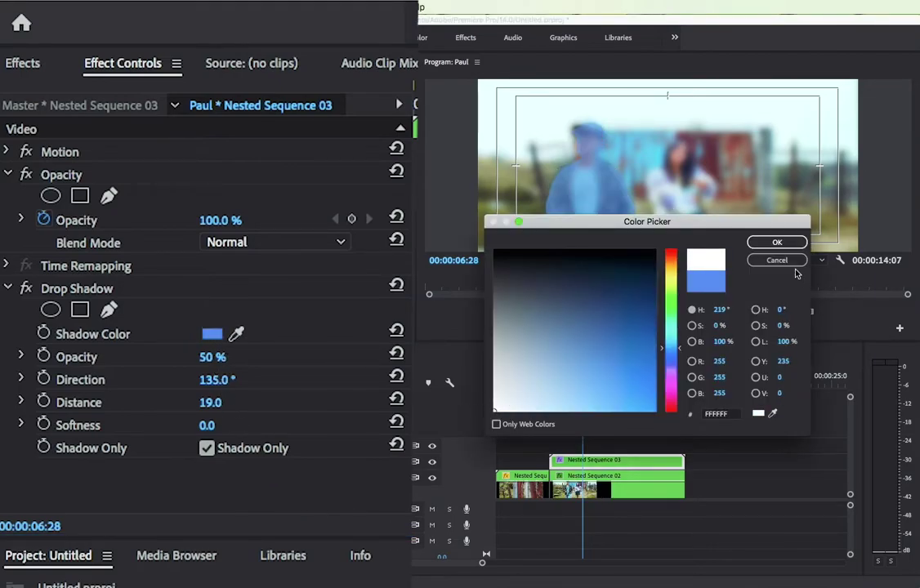
left_click(780, 243)
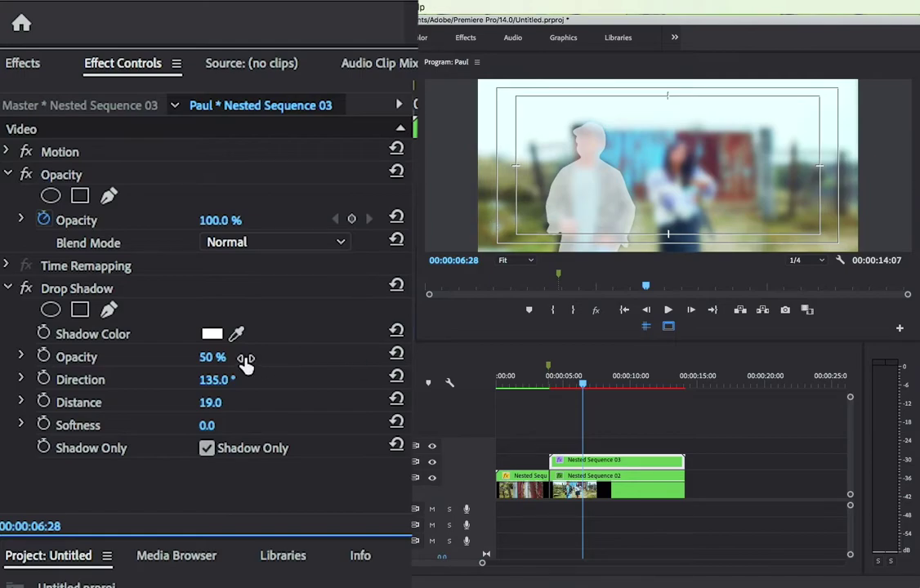
Raise the shadow opacity to 100% and keep the distance at 19
left_click_drag(212, 357, 243, 357)
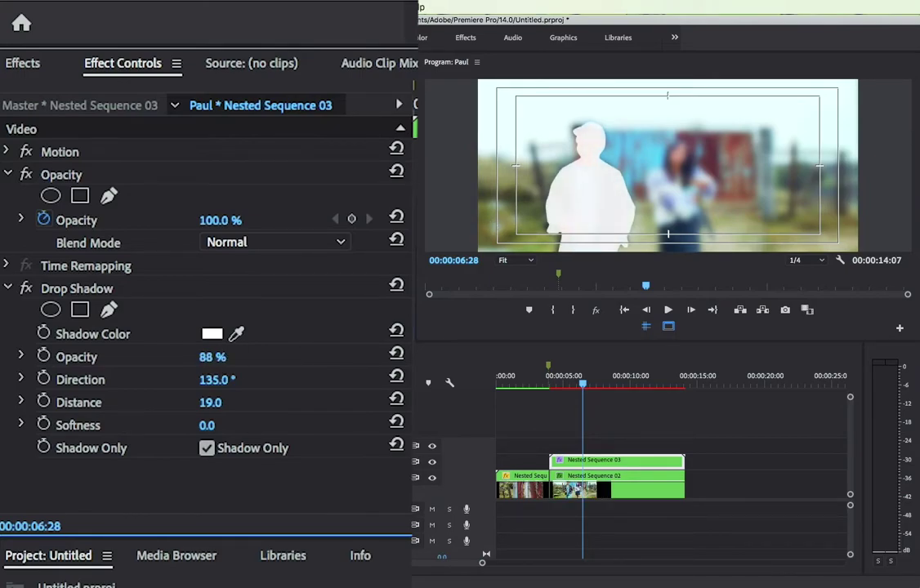
left_click(212, 357)
type("92")
key("Return")
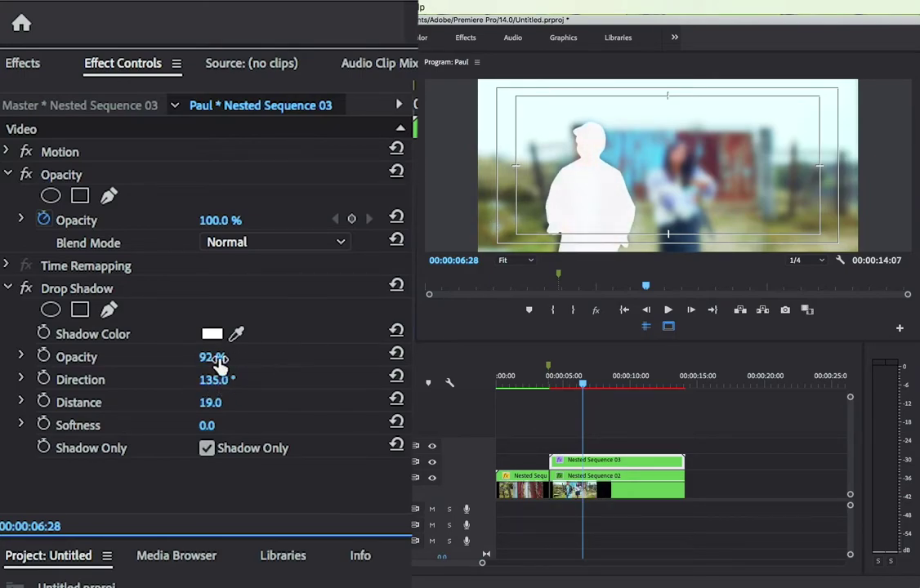
left_click_drag(217, 357, 226, 357)
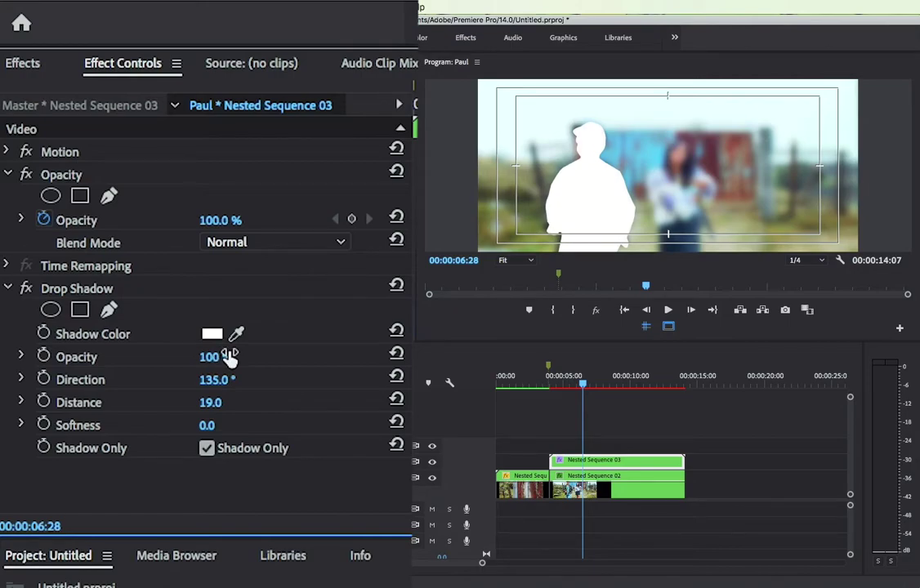
left_click(210, 402)
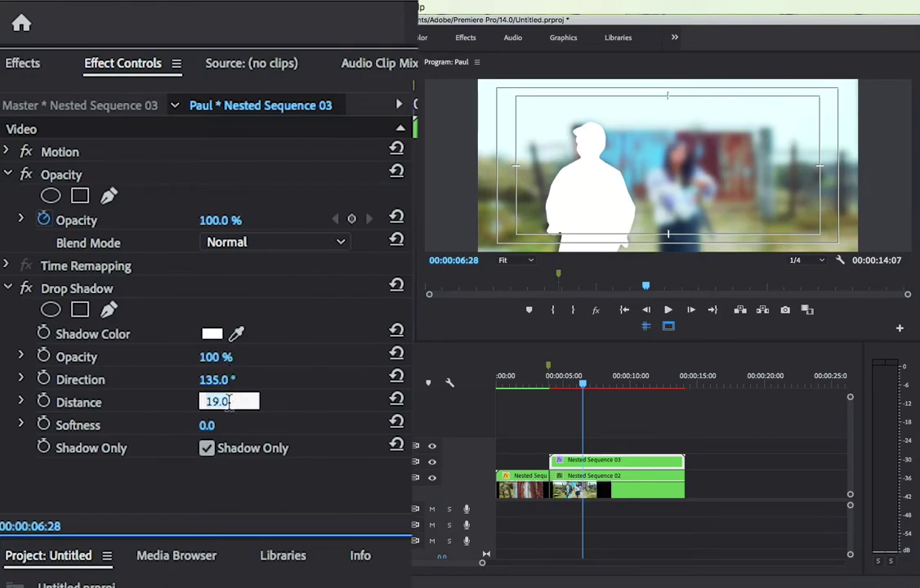
key("Return")
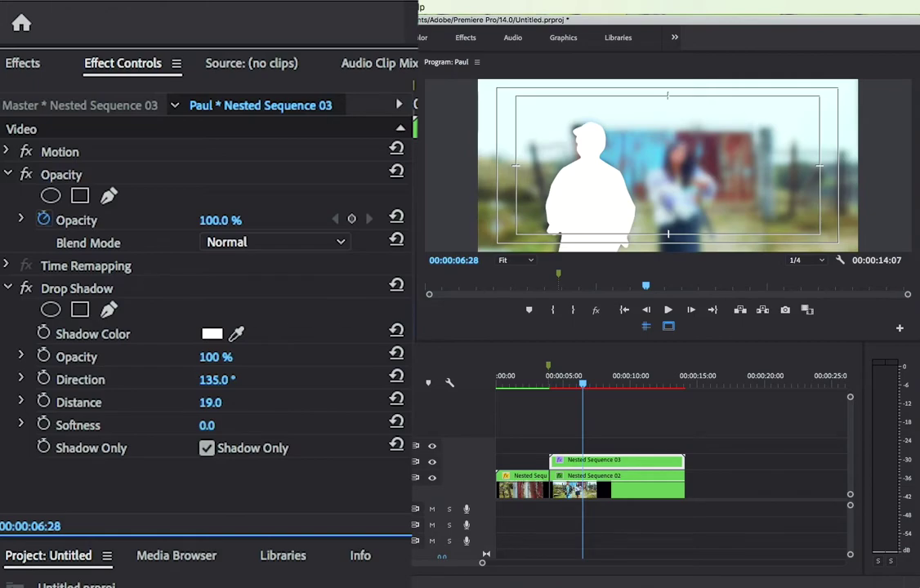
key("Return")
left_click(317, 389)
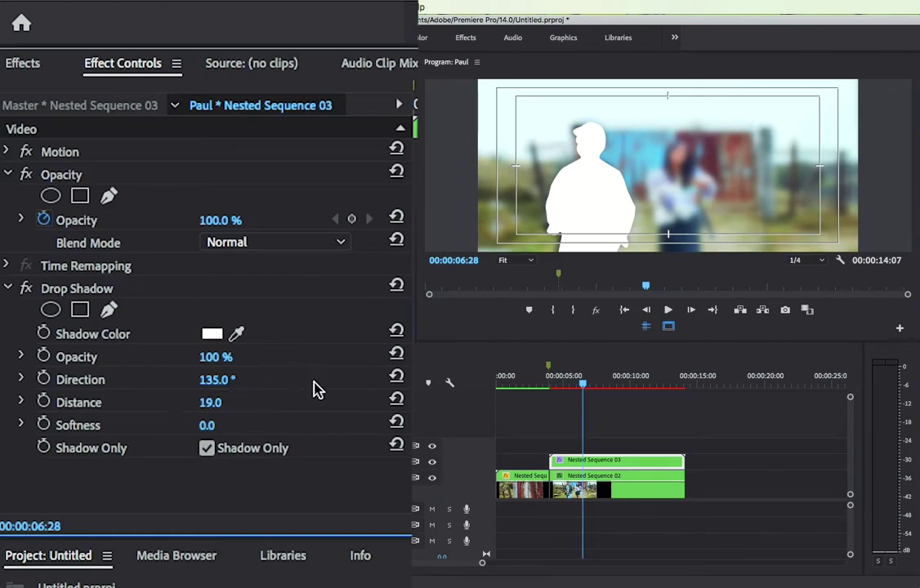
left_click(594, 198)
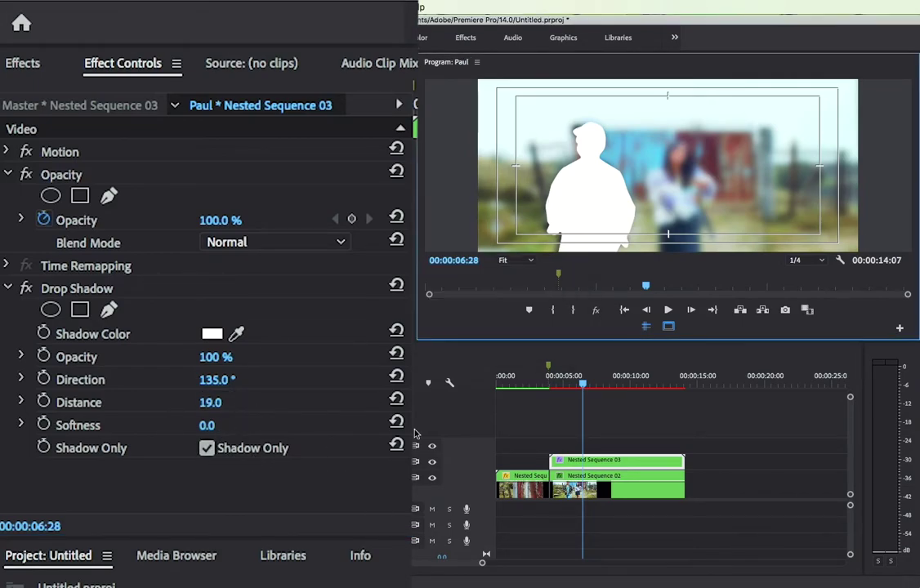
Uncheck Shadow Only and scrub the shadow to 246° direction and 20 distance
left_click(208, 449)
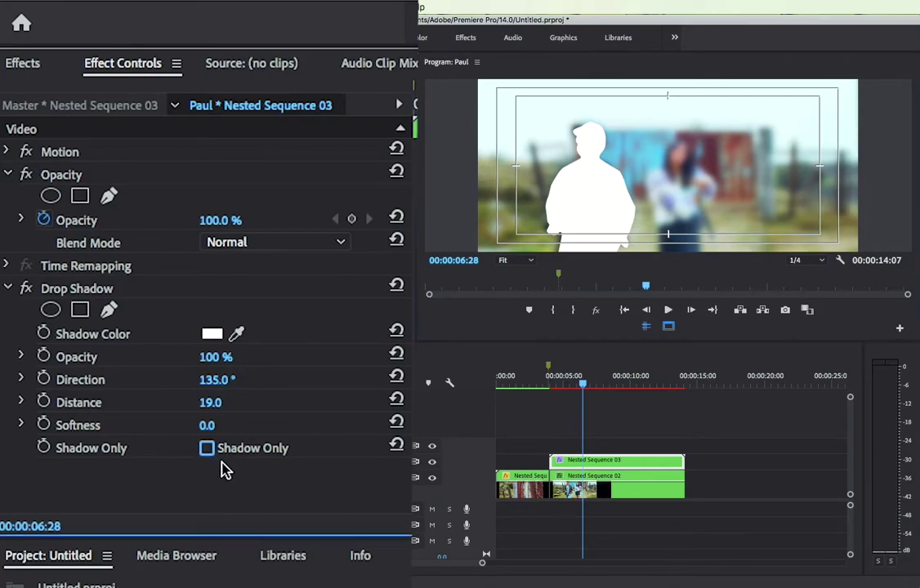
left_click(633, 222)
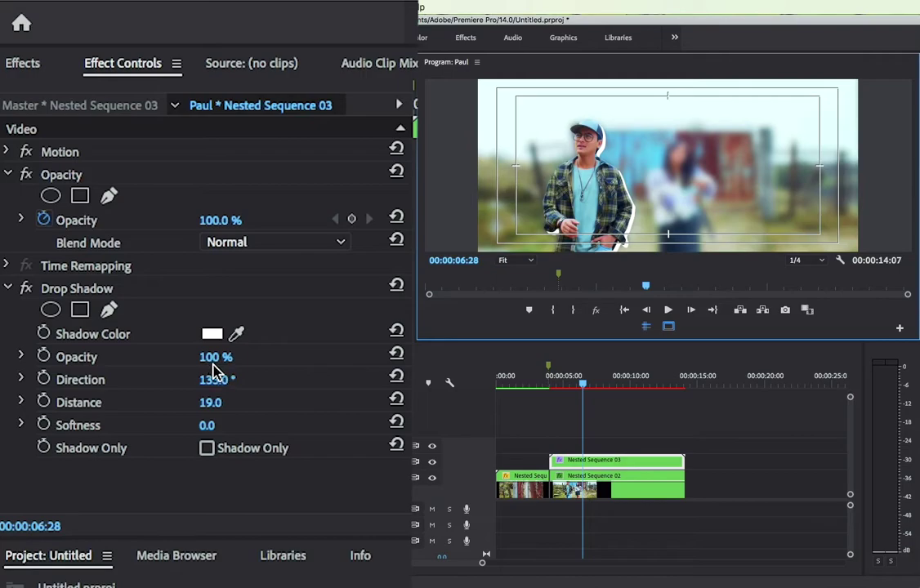
left_click(209, 427)
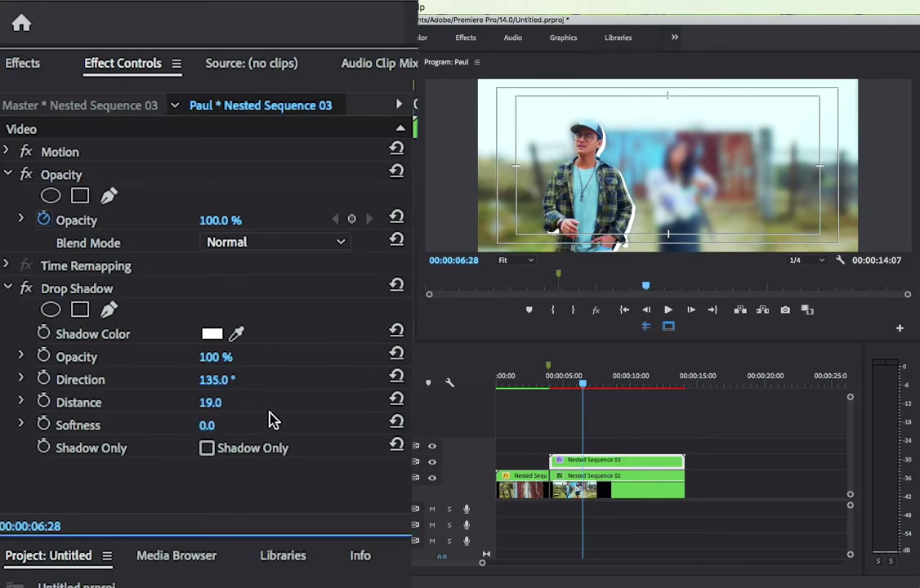
left_click(210, 402)
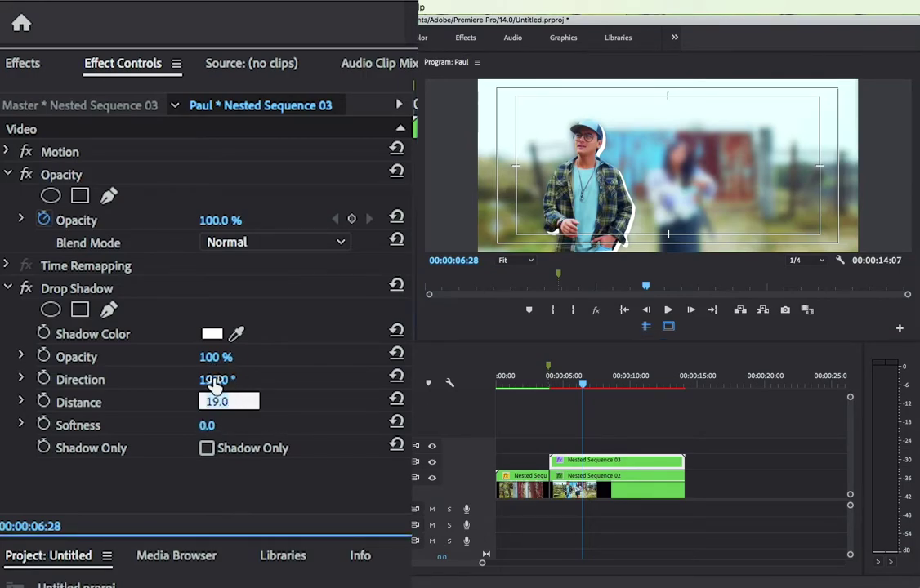
left_click_drag(216, 380, 228, 380)
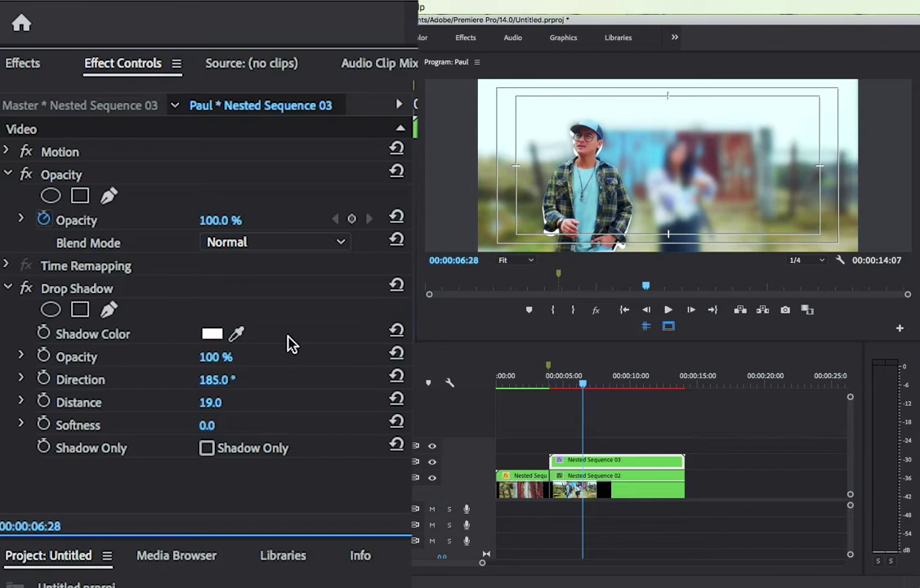
left_click_drag(214, 379, 264, 380)
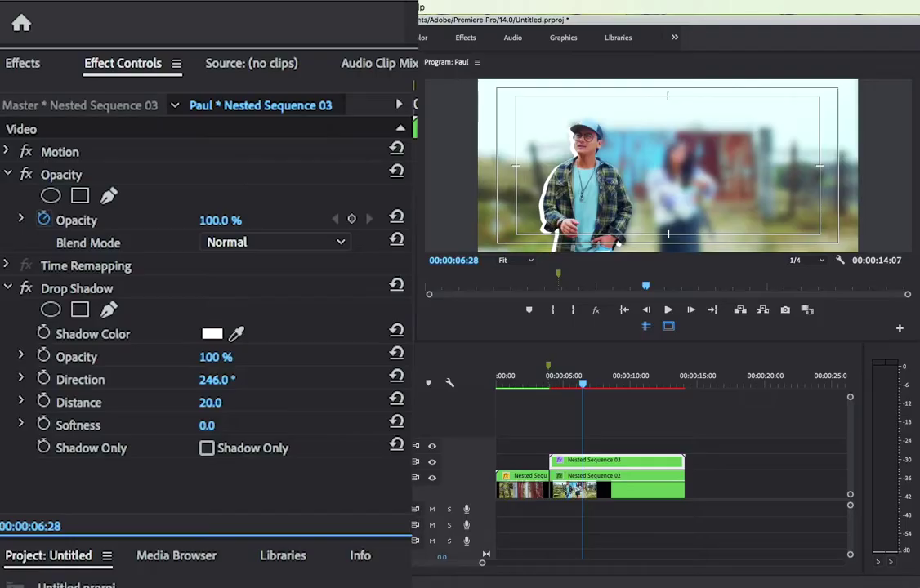
left_click(223, 376)
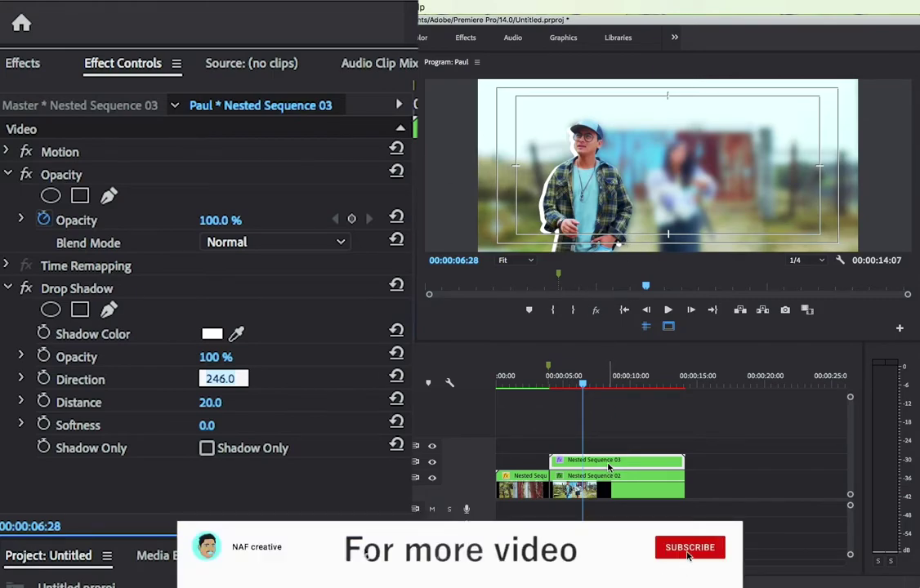
Nest the shadowed man clip as Nested Sequence 04, play it back, and select it at 6:28
right_click(607, 467)
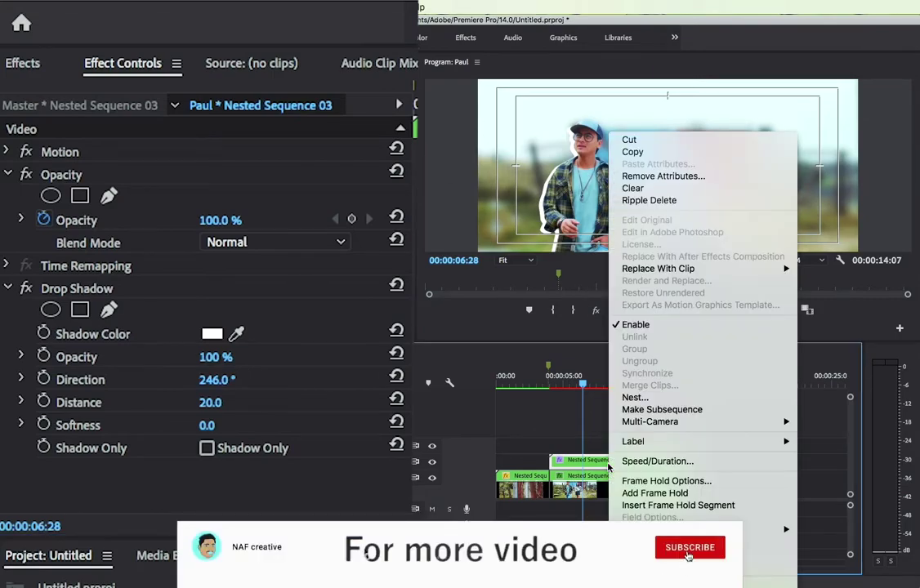
left_click(636, 397)
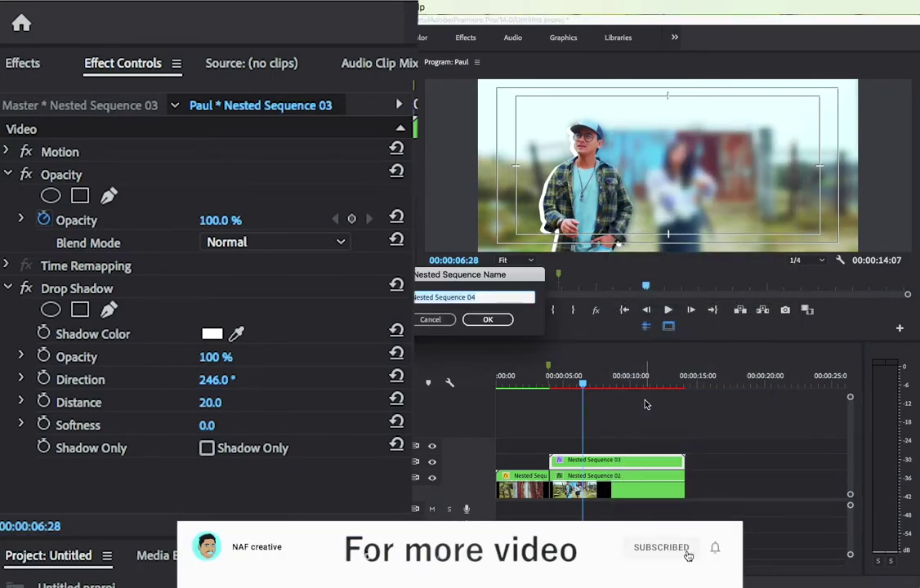
left_click(488, 320)
left_click_drag(578, 402, 545, 404)
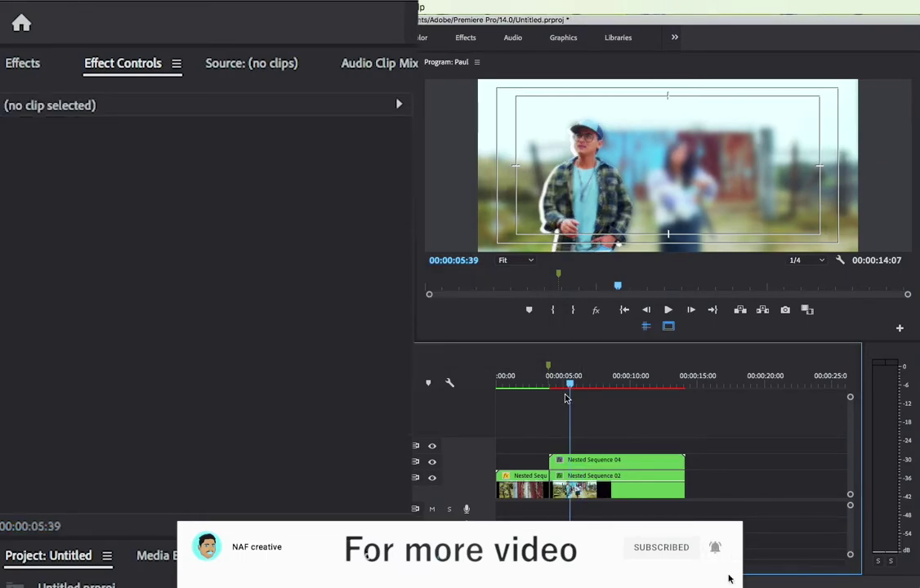
key("space")
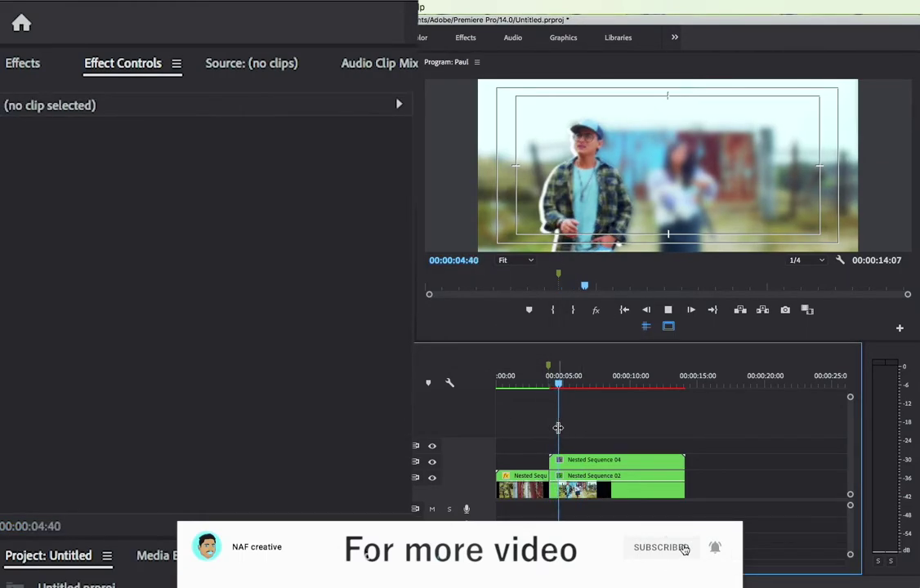
left_click(601, 461)
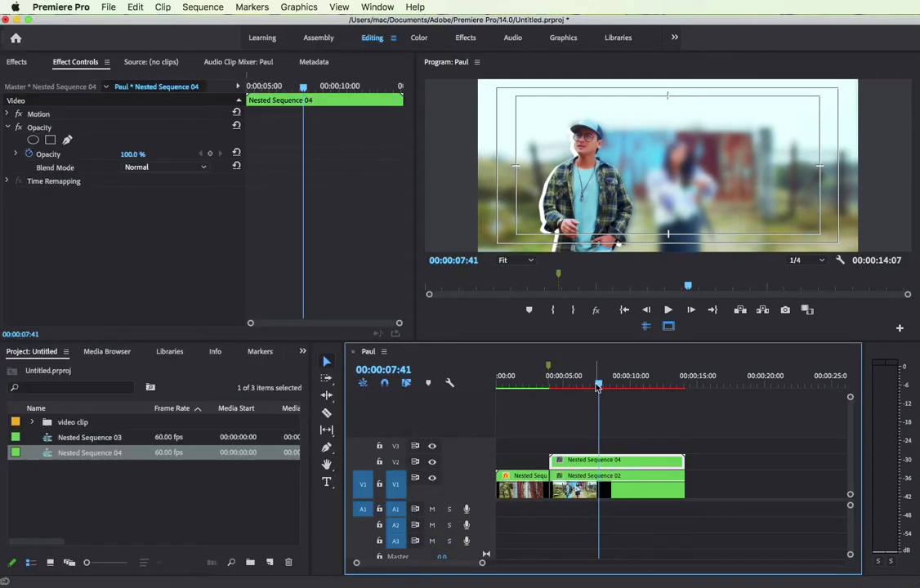
left_click(582, 378)
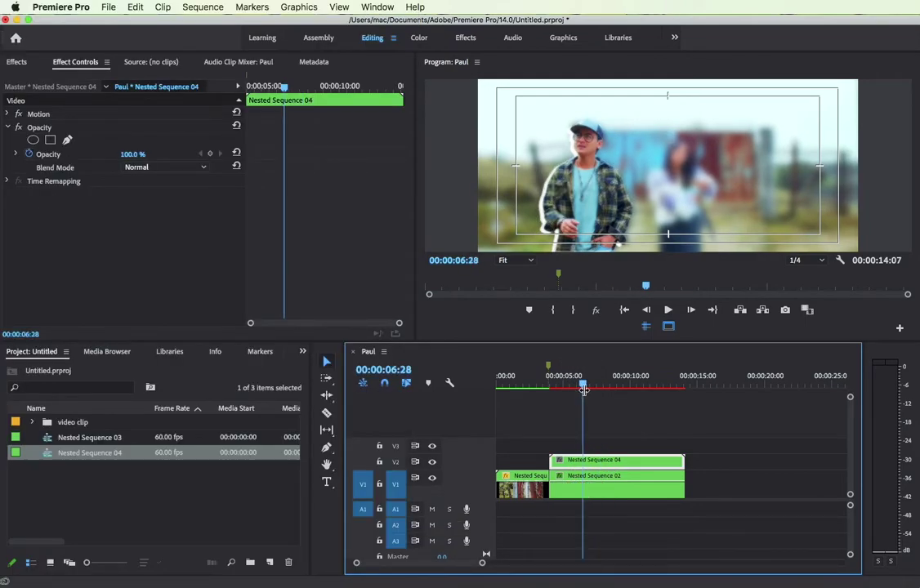
left_click(7, 113)
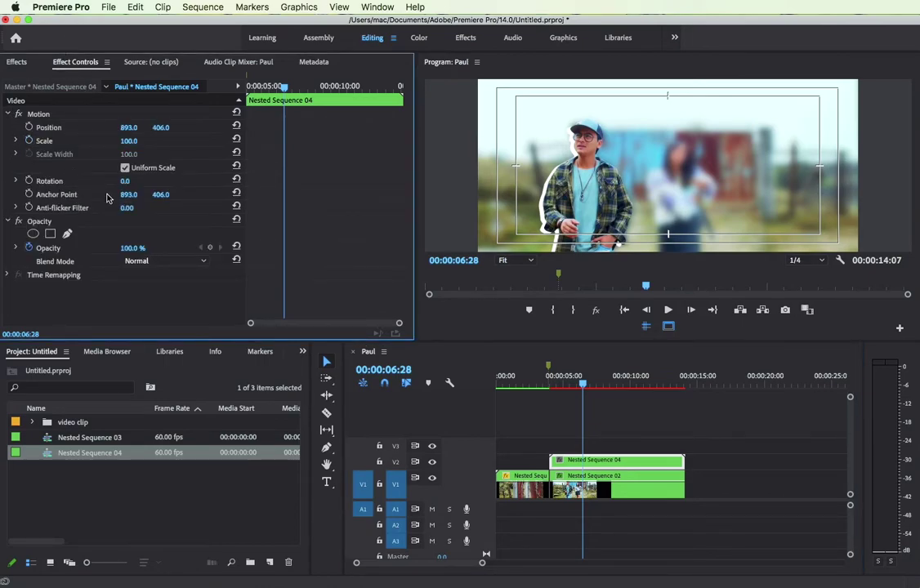
Search 'tran' and drop Distort > Transform onto the Nested Sequence 04 clip
left_click(18, 64)
left_click(128, 80)
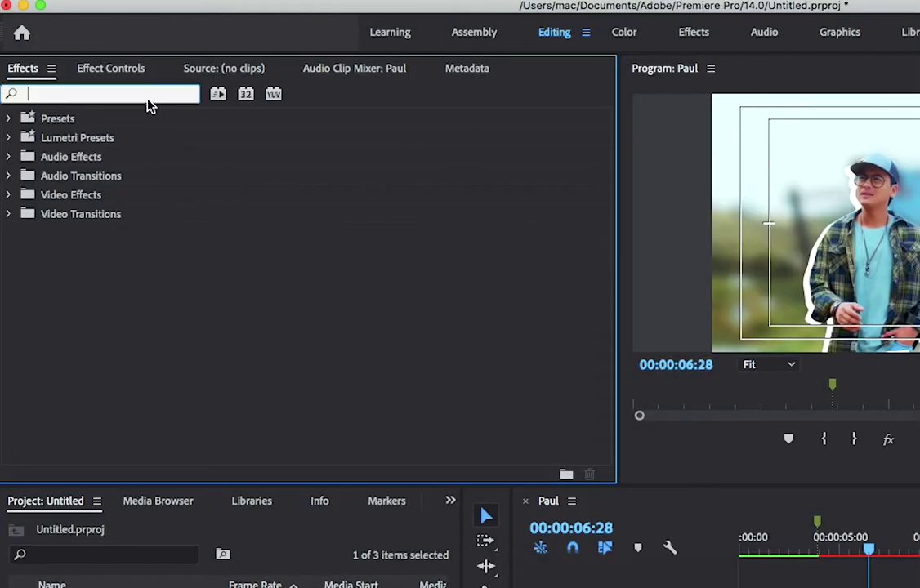
type("tran")
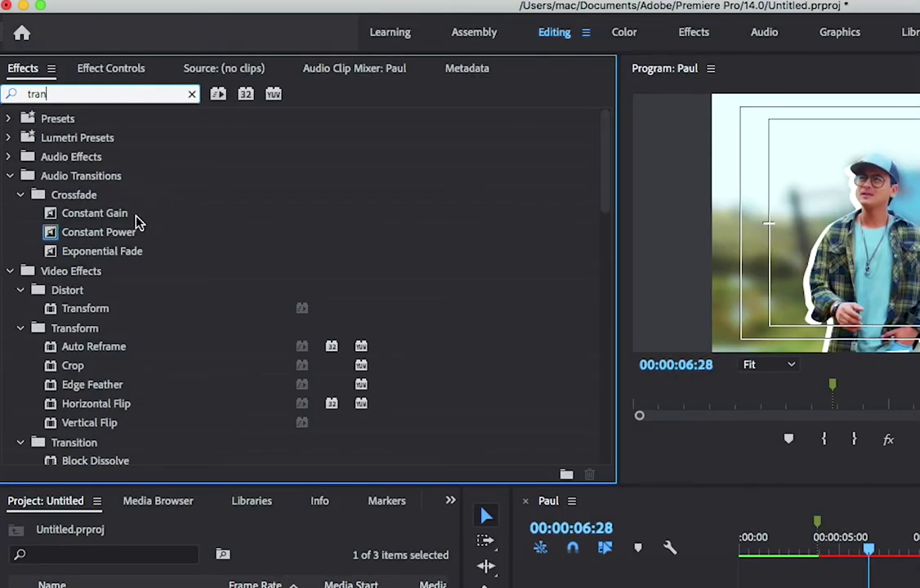
left_click(88, 315)
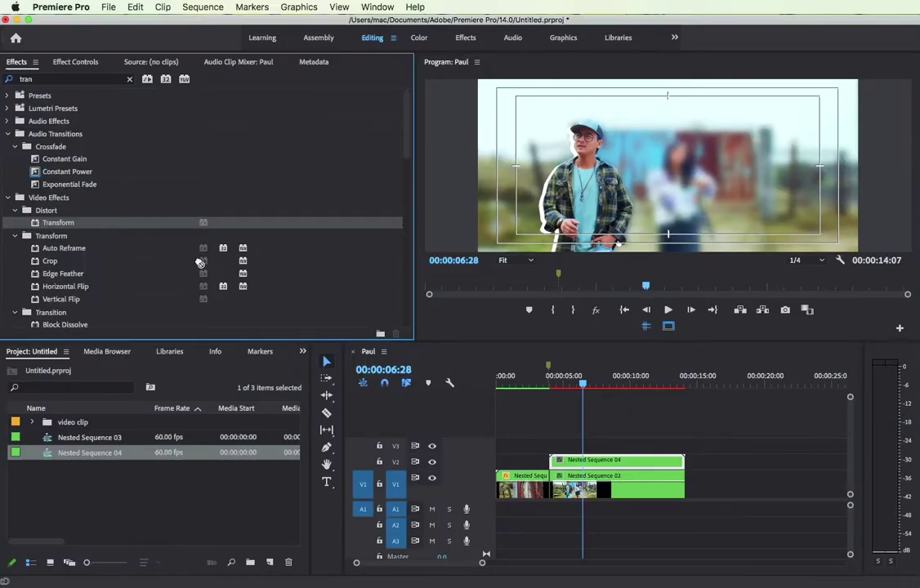
mouse_move(200, 262)
left_mouse_down()
mouse_move(576, 461)
mouse_move(596, 463)
left_mouse_up()
left_click(68, 66)
scroll(107, 236, "down", 5)
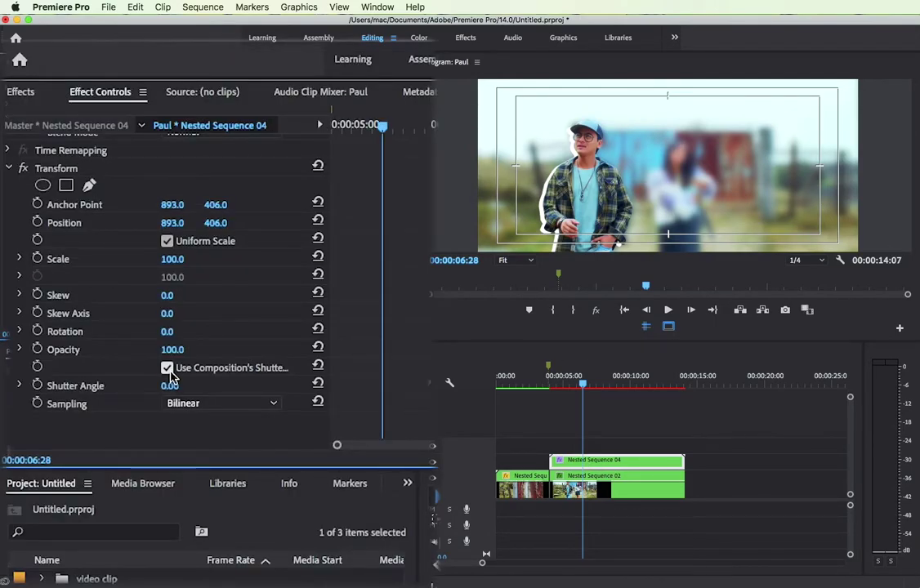
Turn off Use Composition's Shutter Angle on the man clip's Transform and set Shutter Angle to 180
left_click(167, 368)
left_click(184, 383)
type("180")
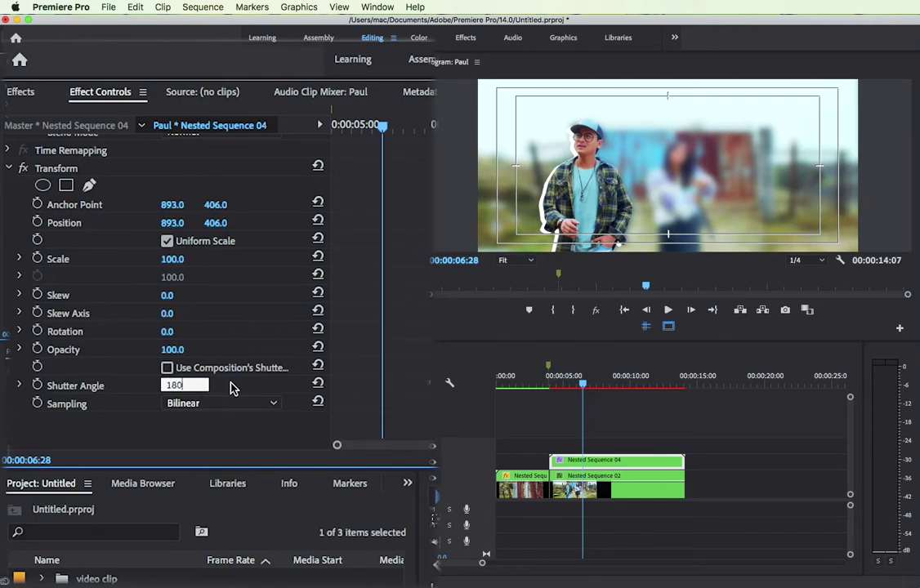
key("Return")
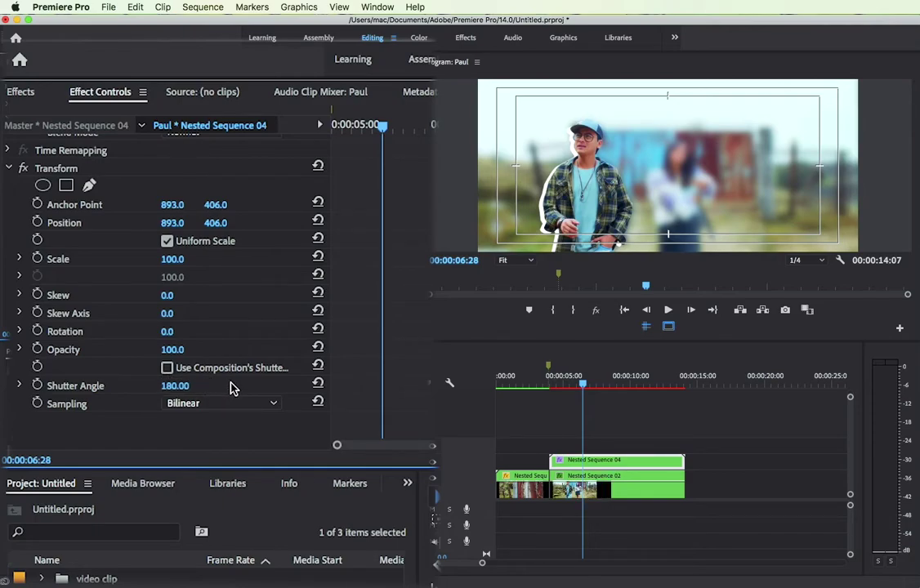
scroll(228, 295, "up", 2)
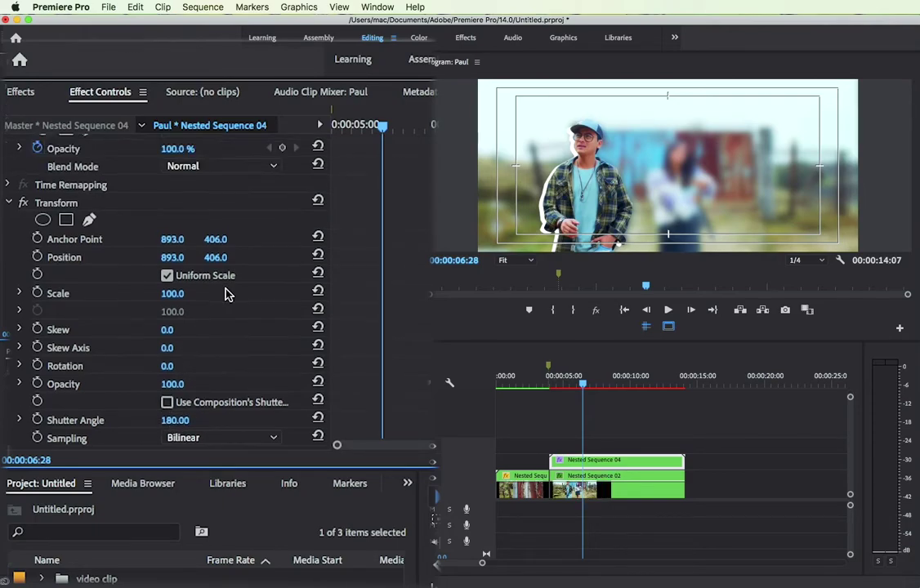
scroll(228, 294, "up", 2)
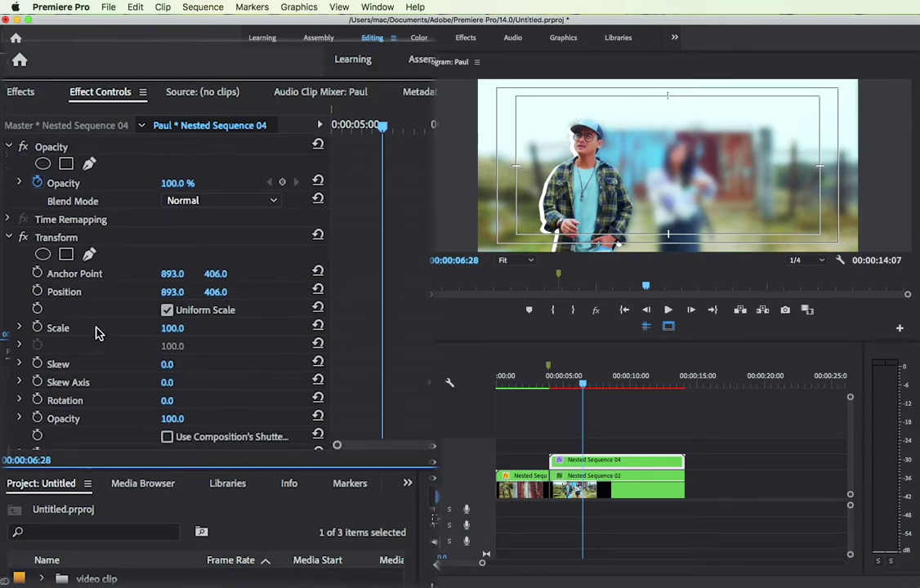
scroll(94, 331, "down", 1)
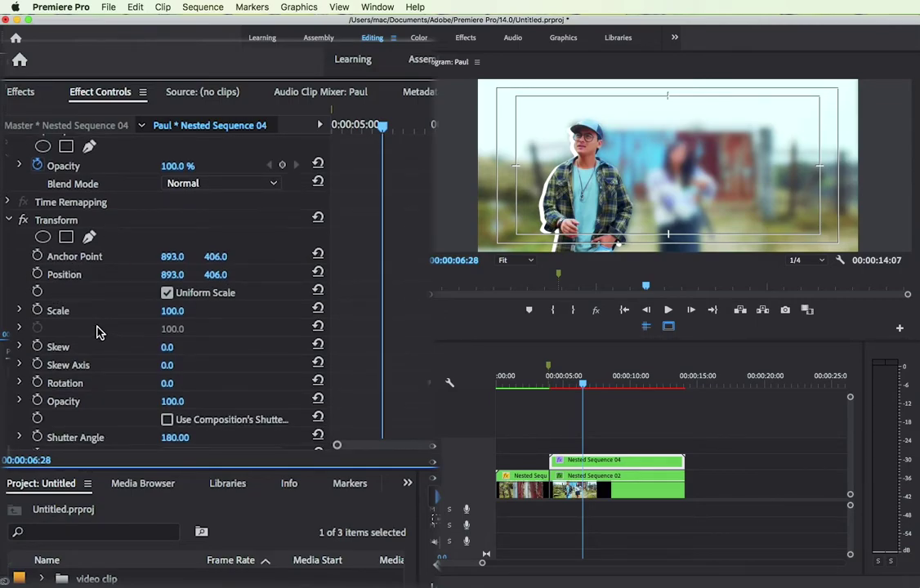
Add starting Position and Scale keyframes at 6:28, at position 893, 406 and scale 100
left_click(38, 274)
double_click(36, 309)
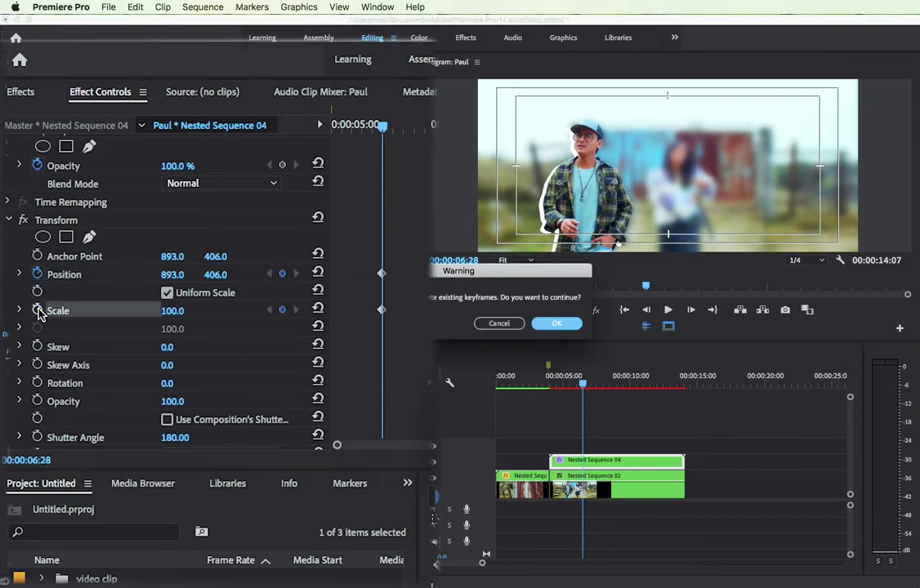
left_click(554, 323)
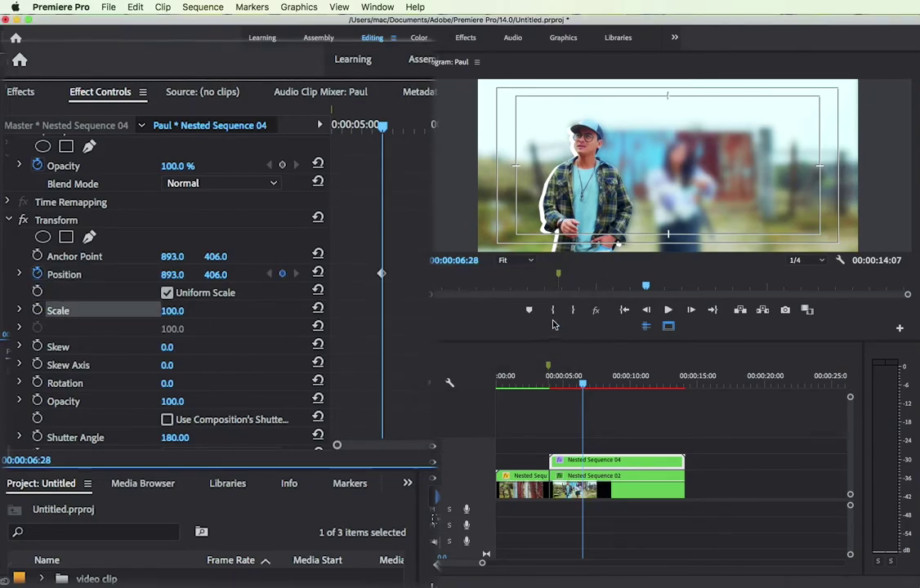
left_click(167, 293)
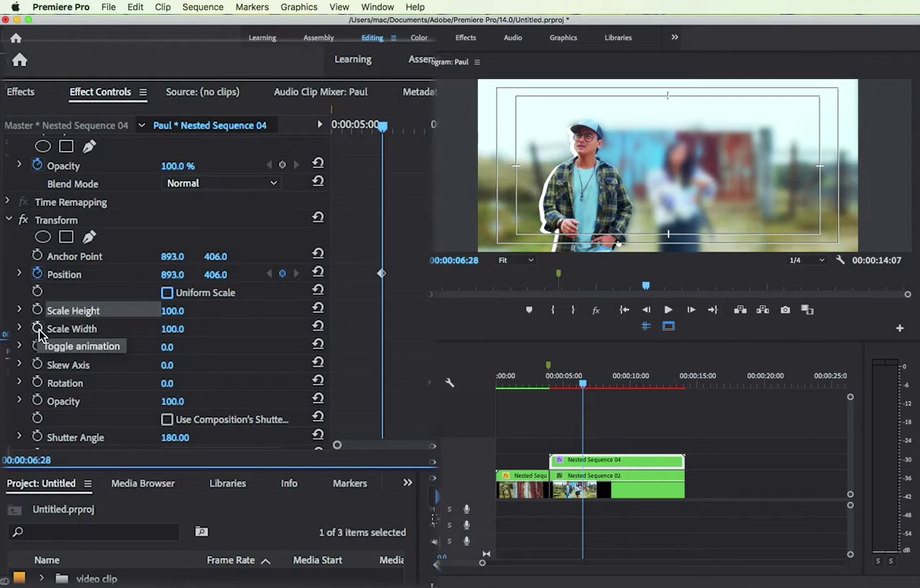
left_click(166, 292)
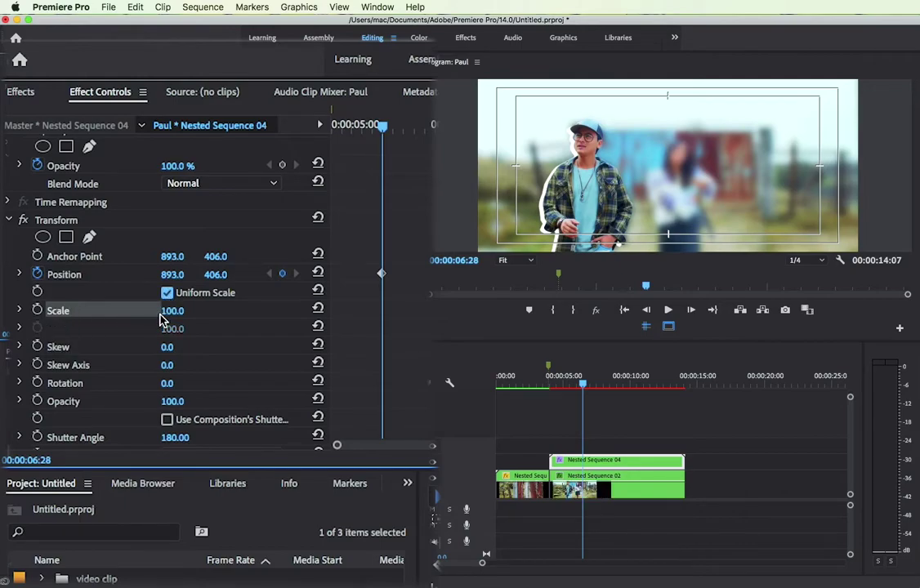
left_click(37, 310)
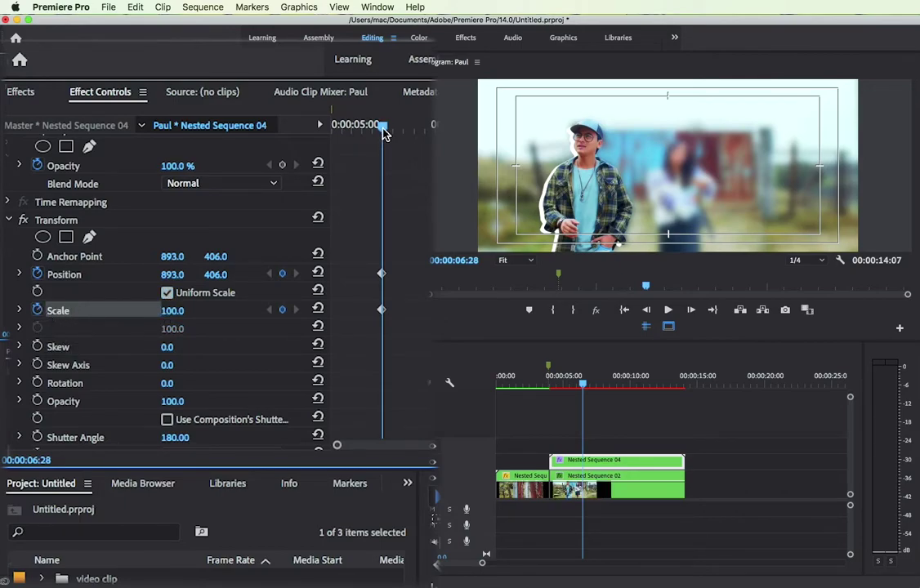
At 10:27, set the man clip's Scale to 120
left_click_drag(384, 133, 507, 131)
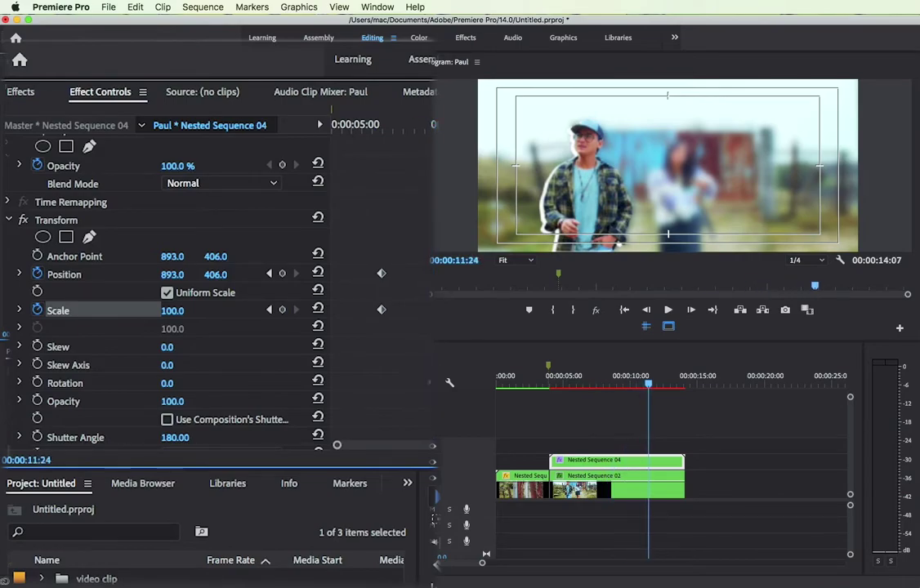
left_click_drag(648, 384, 636, 390)
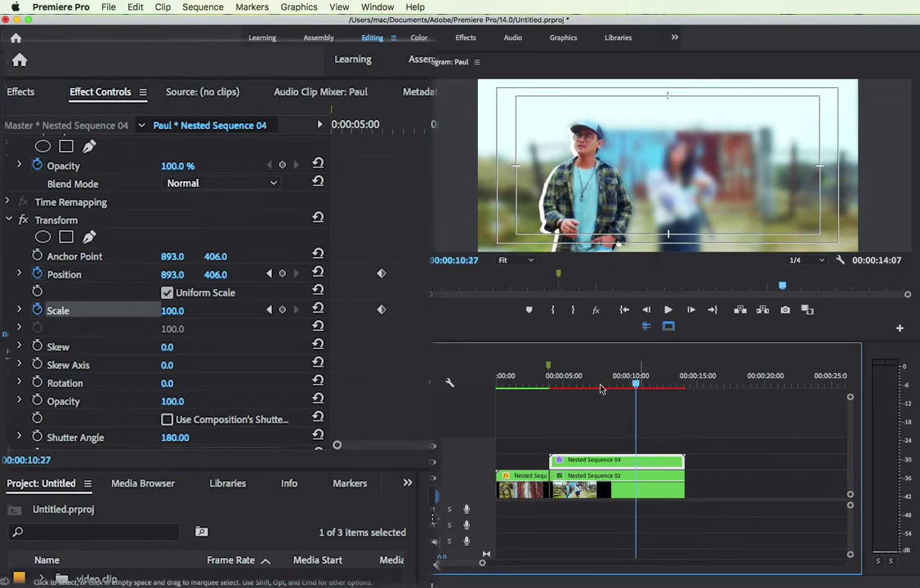
left_click(172, 312)
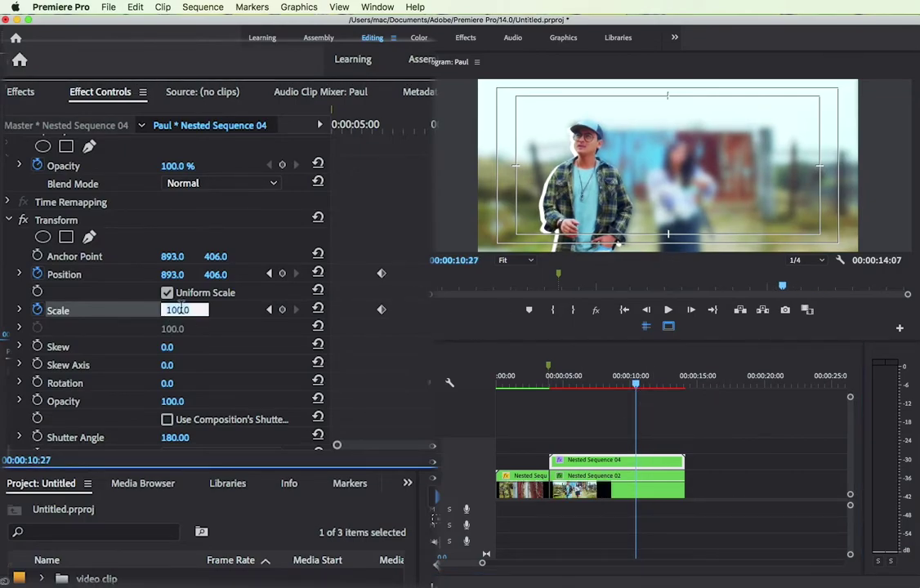
key("BackSpace")
type("2")
key("Return")
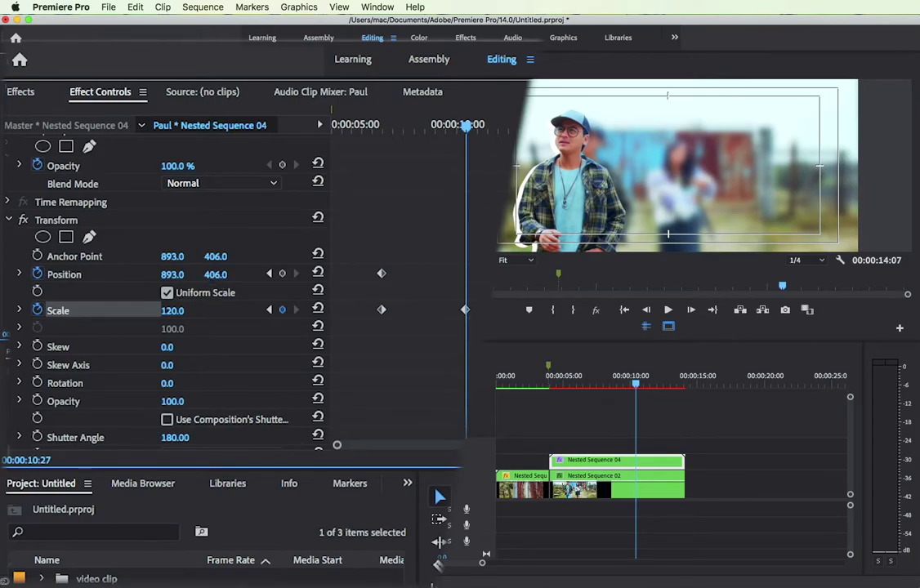
Move the man to Position 1020, 340 at the end keyframe, then return before the animation
left_click_drag(215, 274, 163, 275)
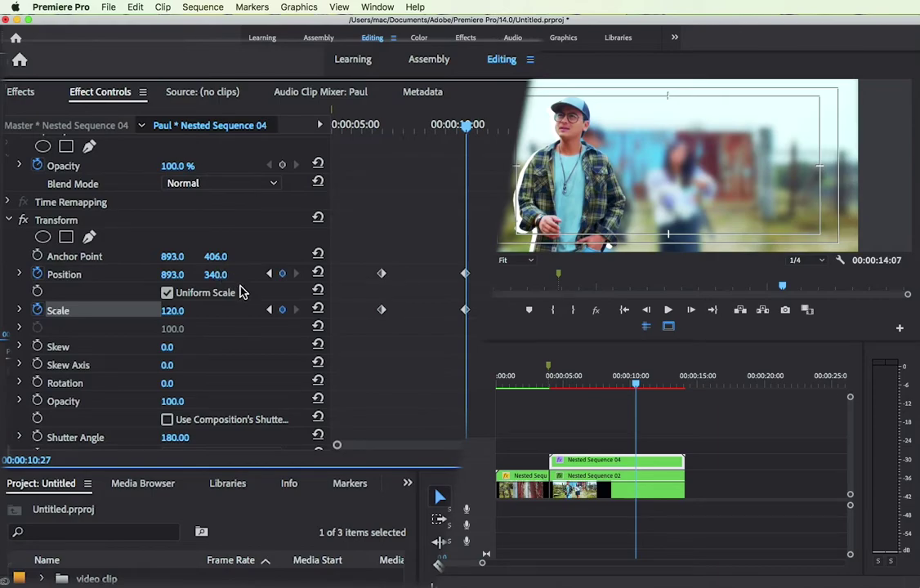
left_click(176, 274)
left_click(144, 278)
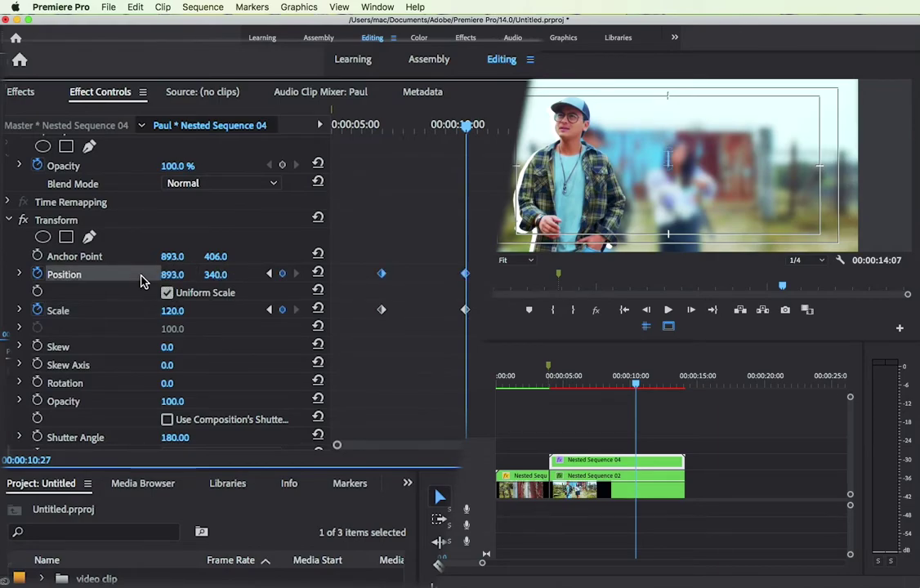
left_click(174, 274)
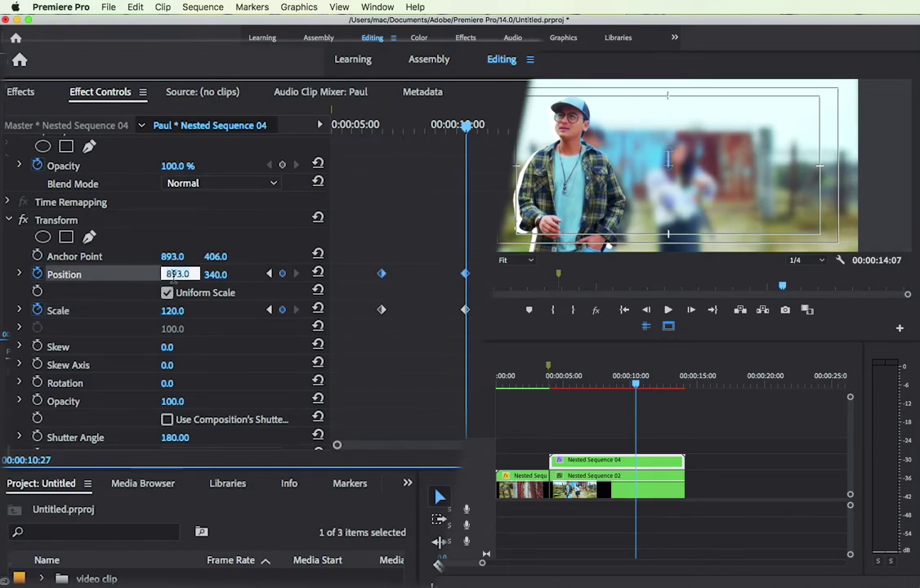
left_click(144, 290)
left_click(178, 273)
left_click_drag(178, 273, 282, 273)
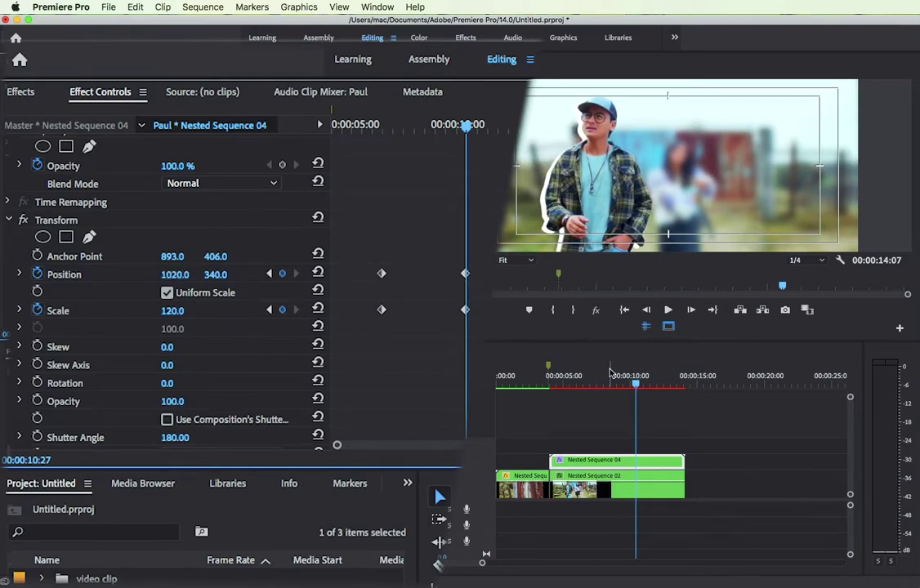
left_click_drag(635, 386, 545, 387)
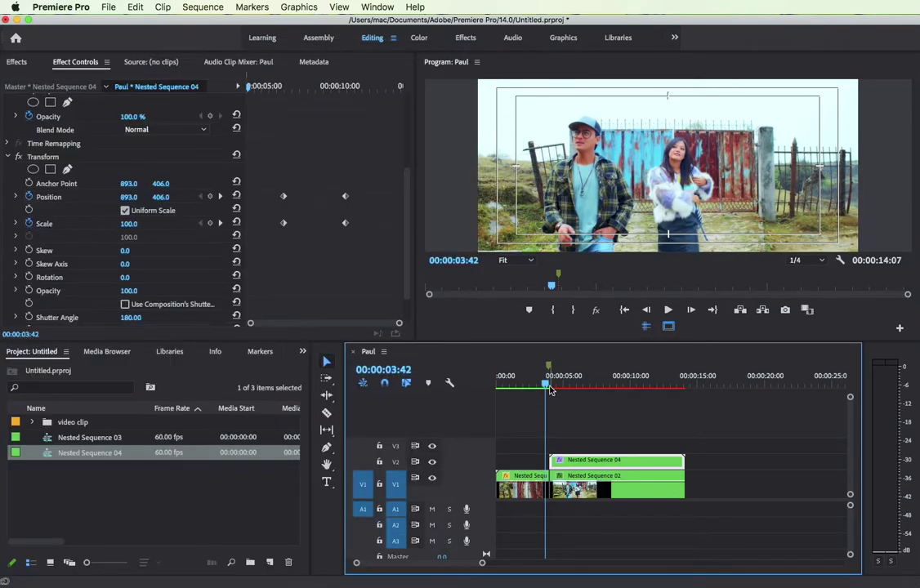
Preview the move, then set the end Position and Scale keyframes to Ease In
key("space")
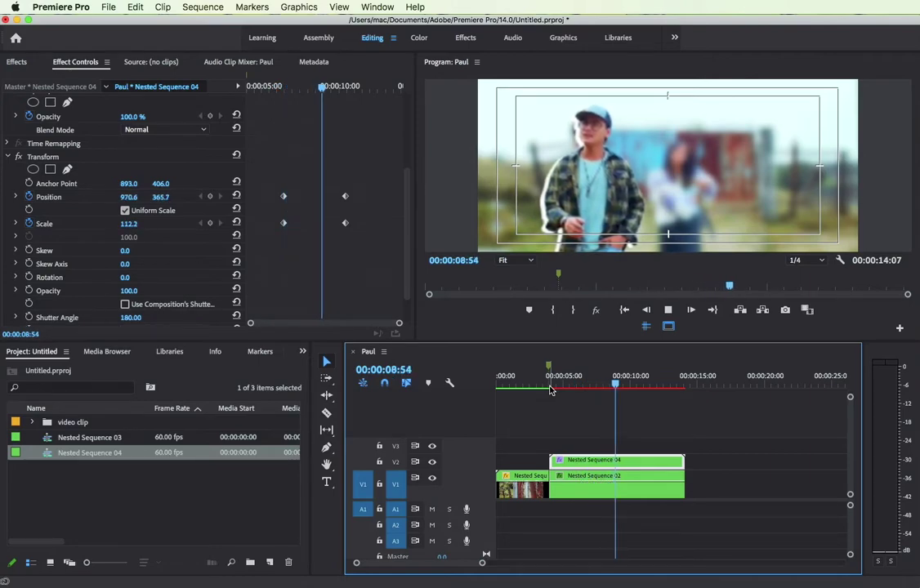
key("space")
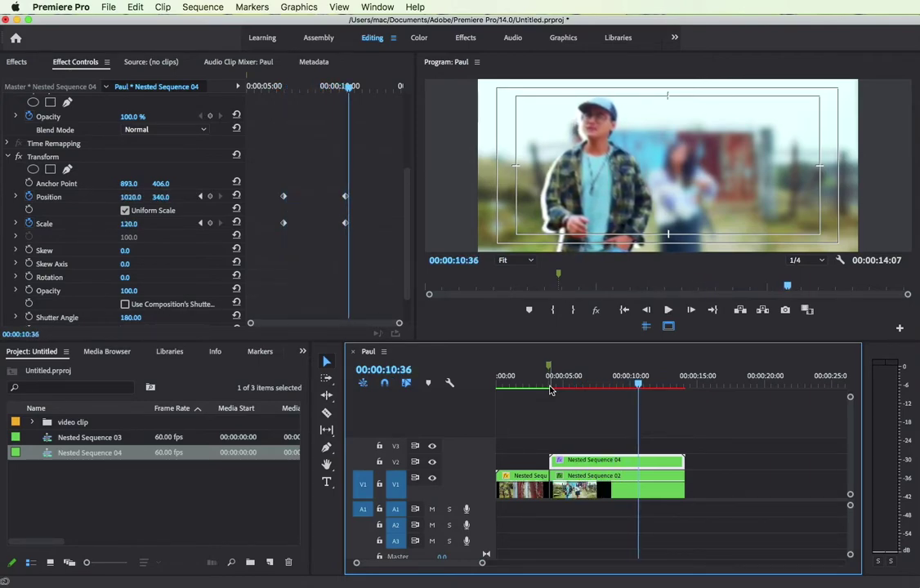
mouse_move(368, 176)
left_mouse_down()
mouse_move(344, 237)
mouse_move(380, 232)
mouse_move(391, 252)
left_mouse_up()
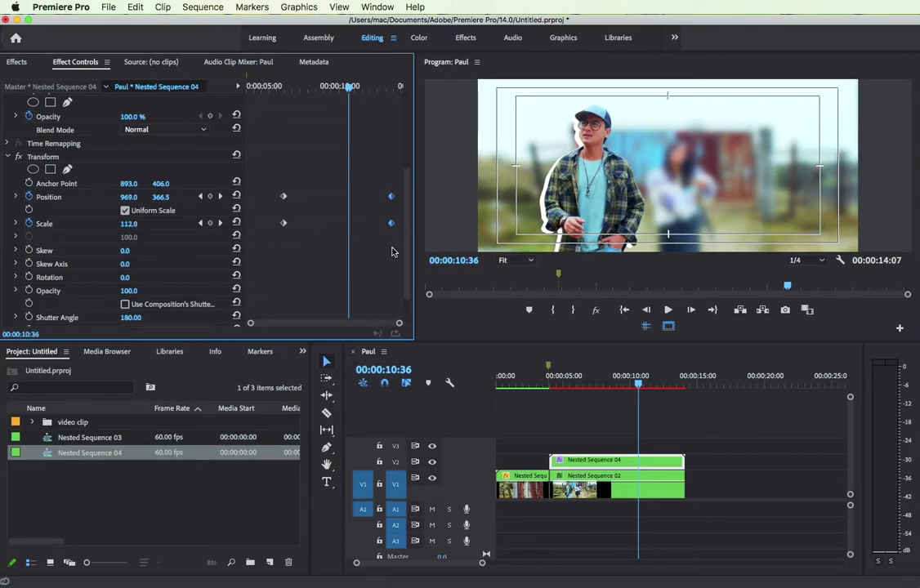
right_click(395, 228)
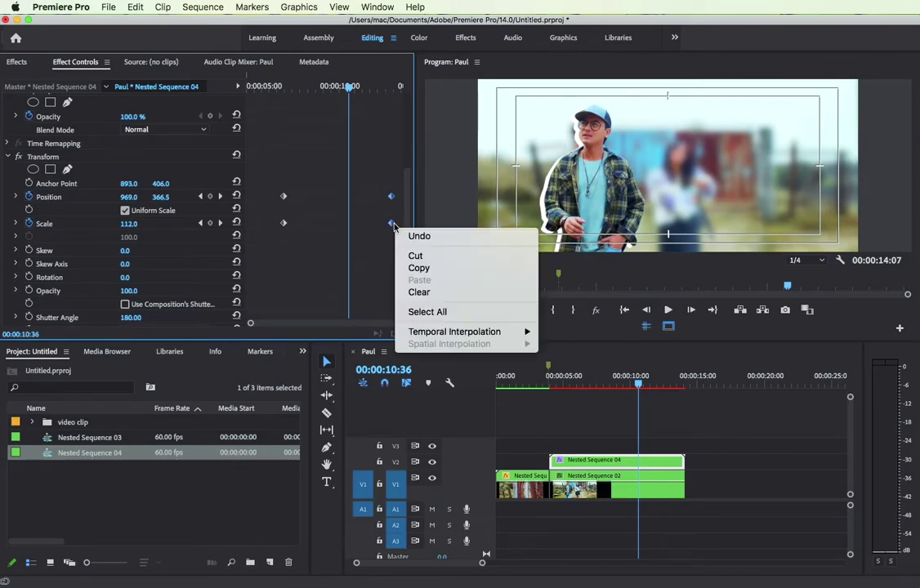
mouse_move(482, 335)
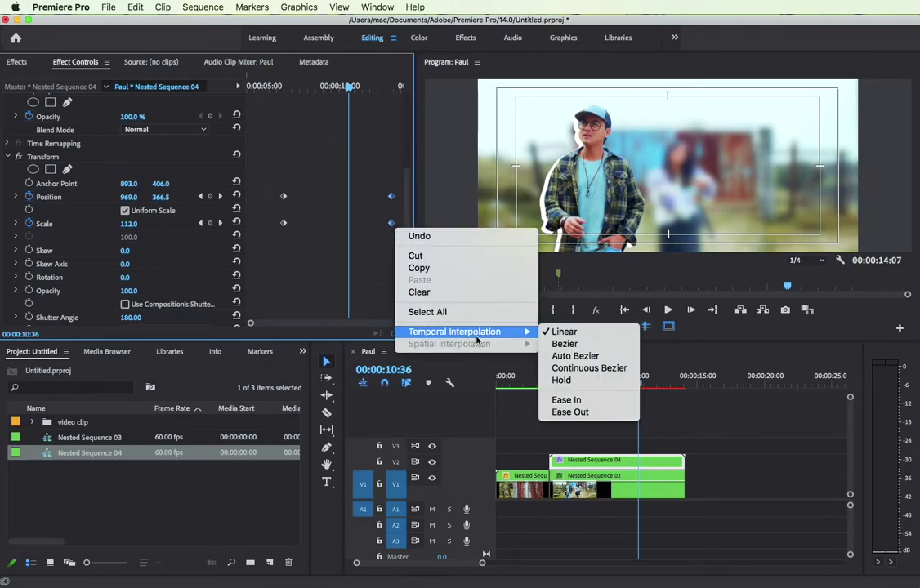
left_click(572, 400)
Set the starting Position and Scale keyframes to Ease Out
left_click_drag(307, 181, 273, 236)
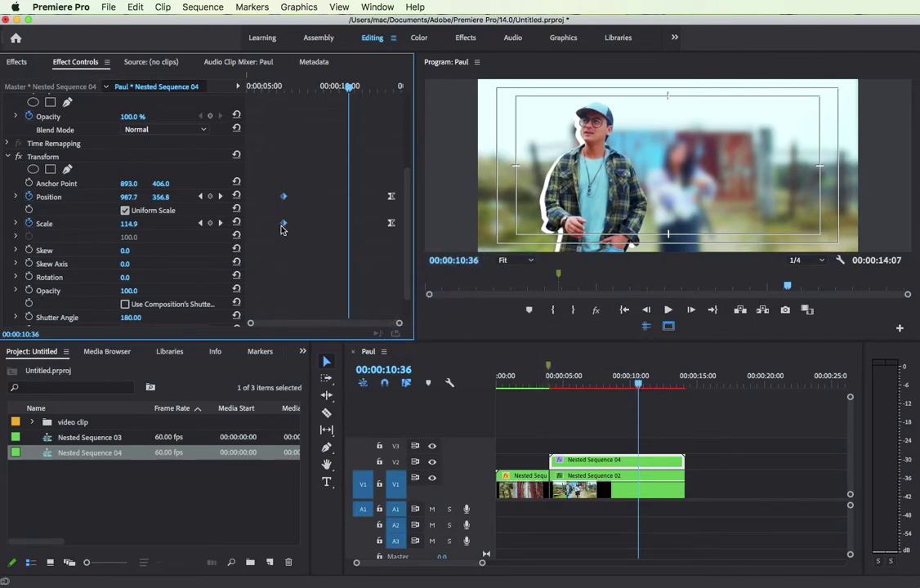
right_click(283, 226)
mouse_move(368, 332)
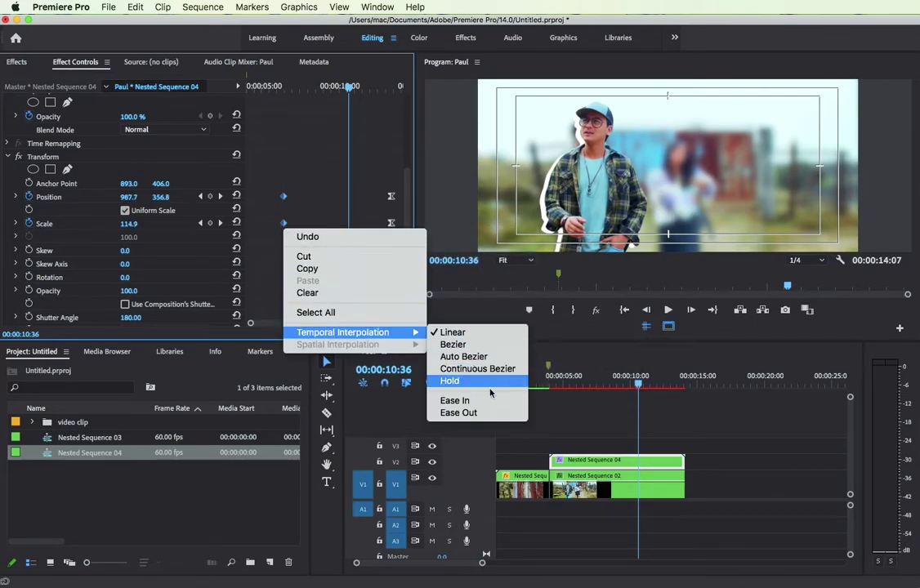
left_click(483, 413)
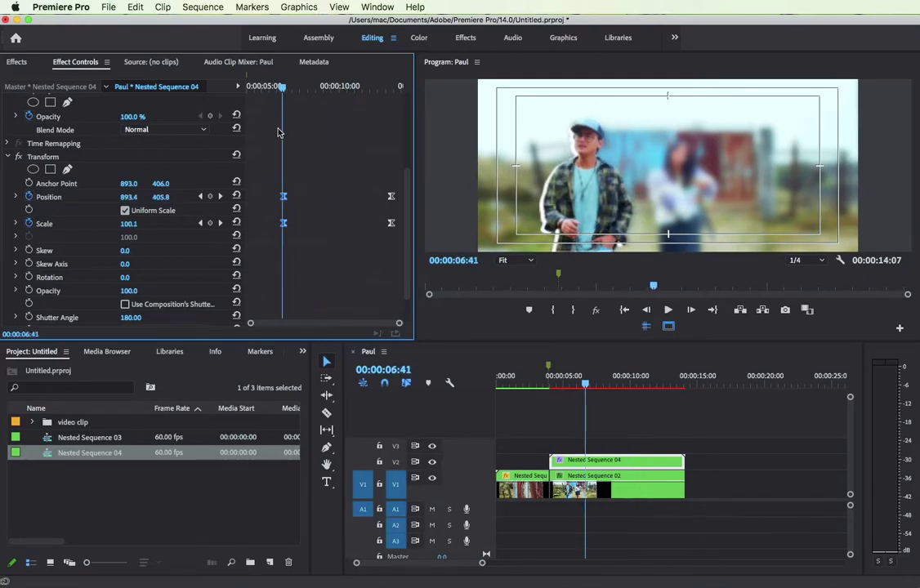
Replay the eased animation, ending back at 00:00:04:39 before the move
left_click_drag(332, 82, 276, 86)
key("space")
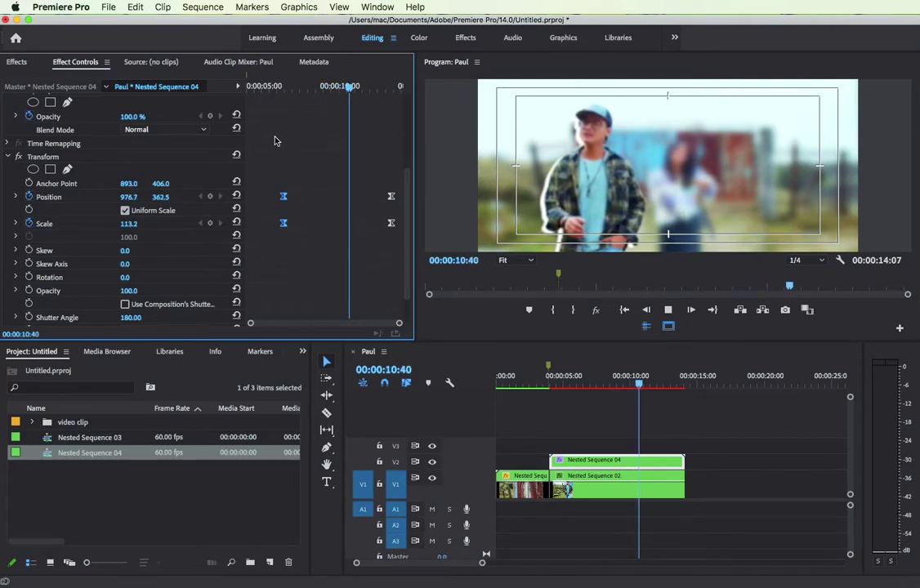
key("space")
left_click_drag(640, 387, 557, 383)
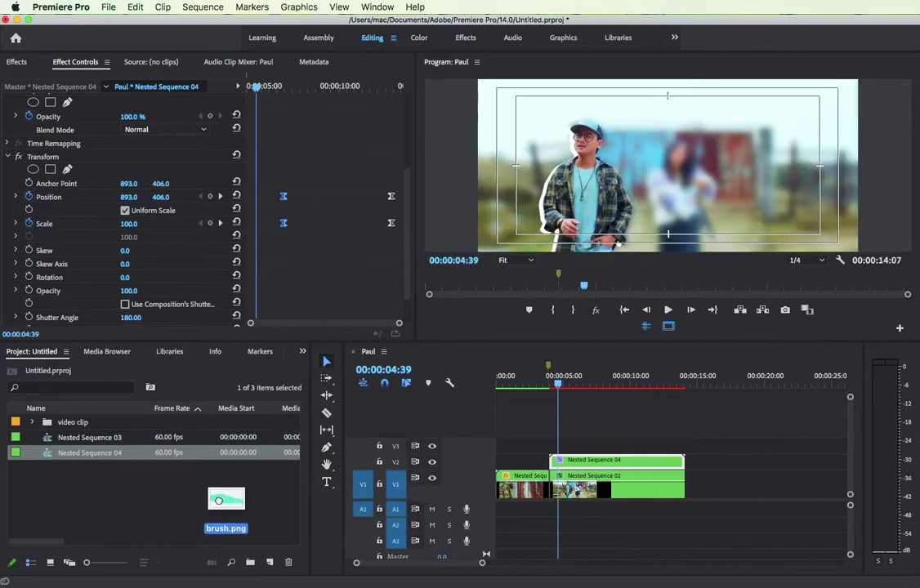
Import brush.png and drop it into the sequence above Nested Sequence 04
left_click_drag(459, 476, 149, 495)
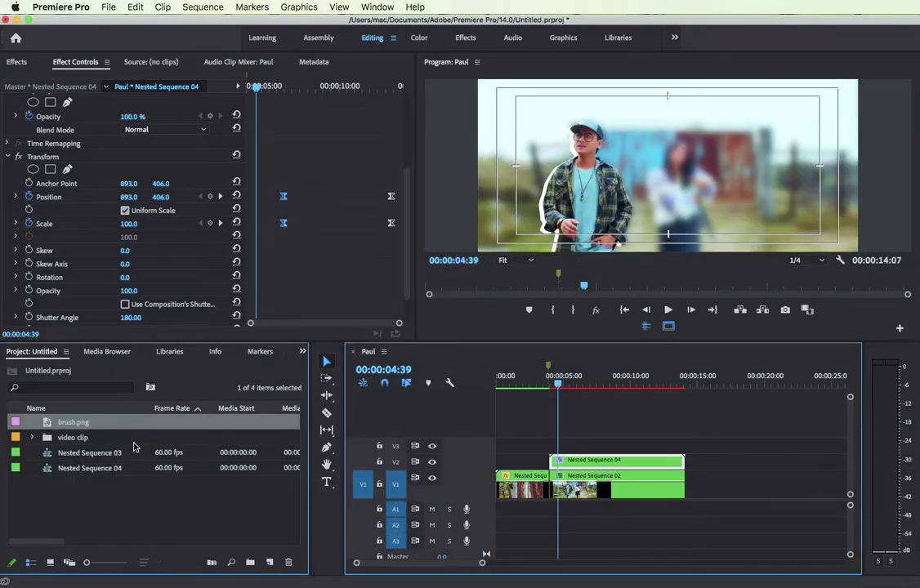
mouse_move(19, 426)
left_mouse_down()
mouse_move(564, 451)
mouse_move(557, 446)
left_mouse_up()
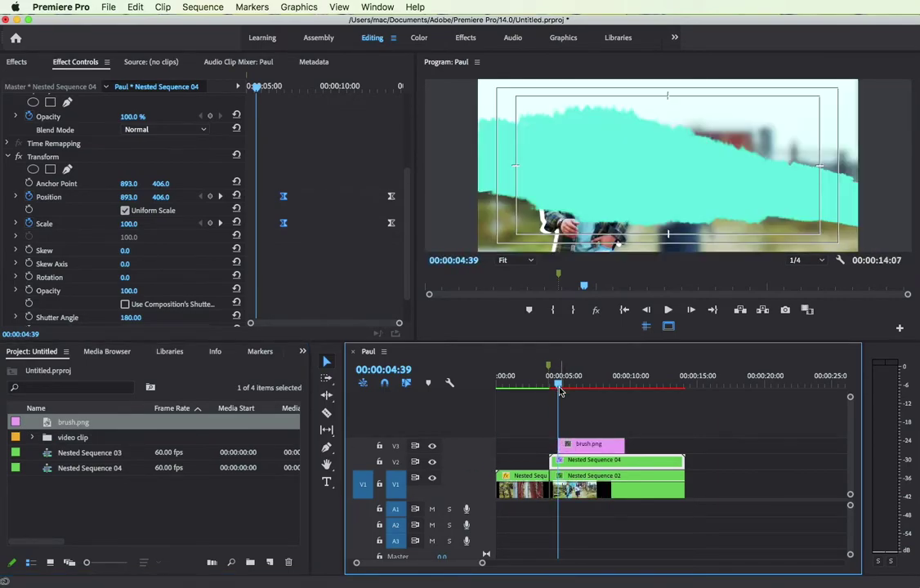
left_click_drag(558, 384, 552, 400)
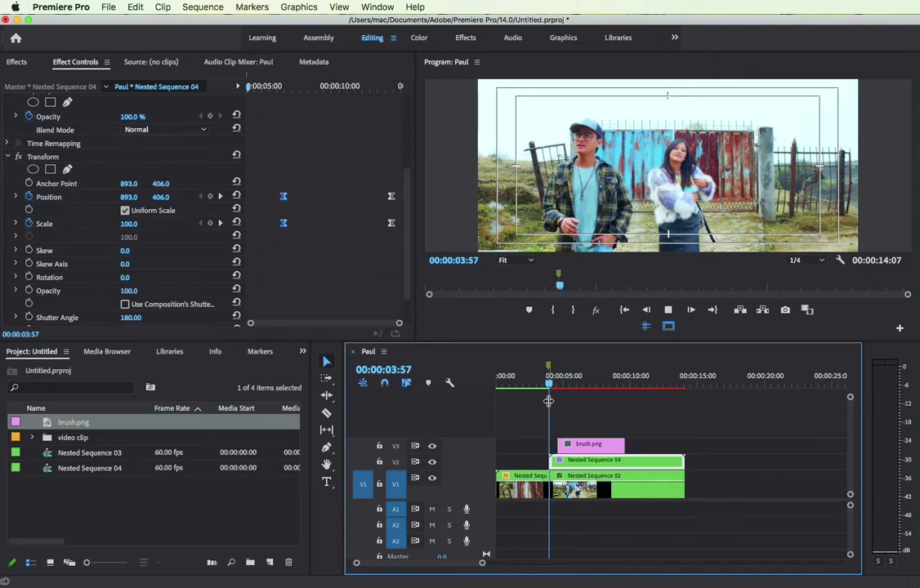
key("space")
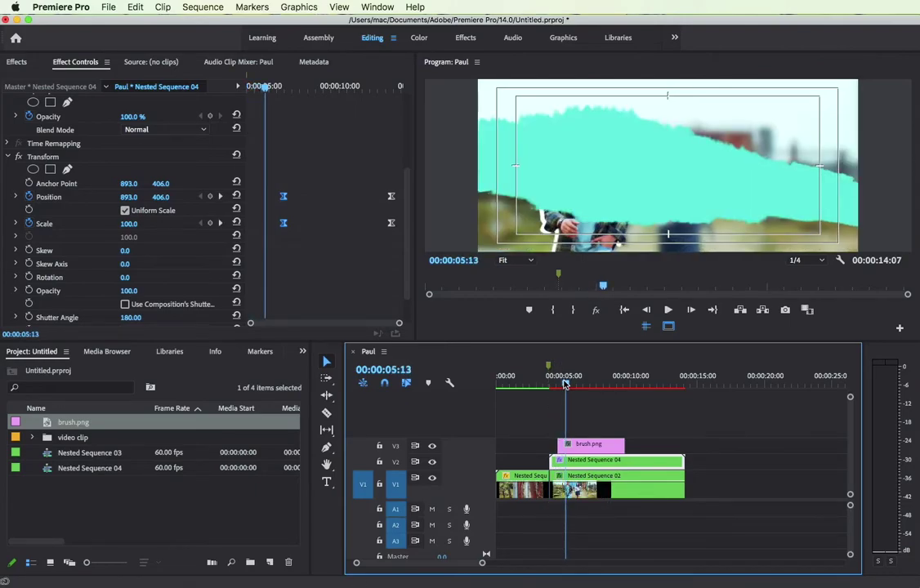
key("Up")
Align brush.png's start with Nested Sequence 04 and move it to V2 beneath the nested clip
left_click_drag(567, 451, 559, 450)
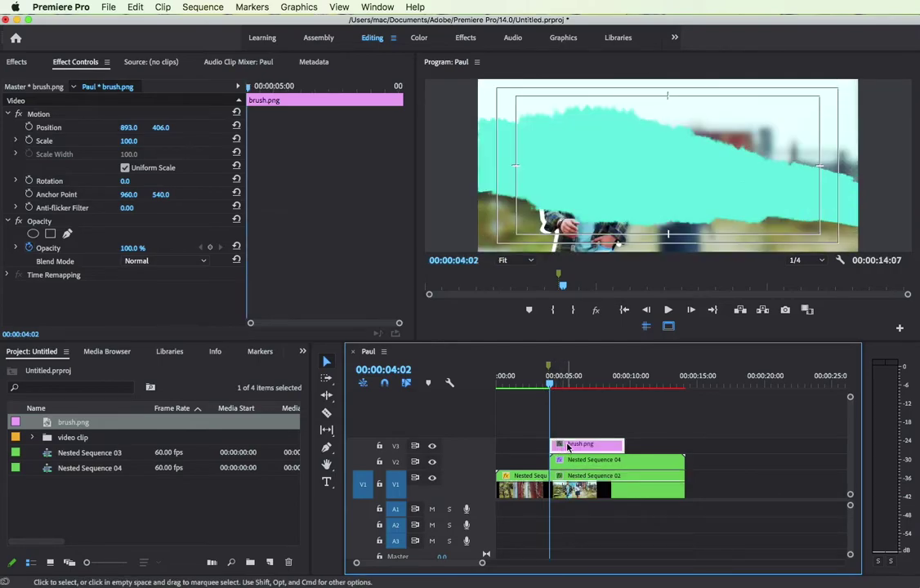
left_click(569, 460)
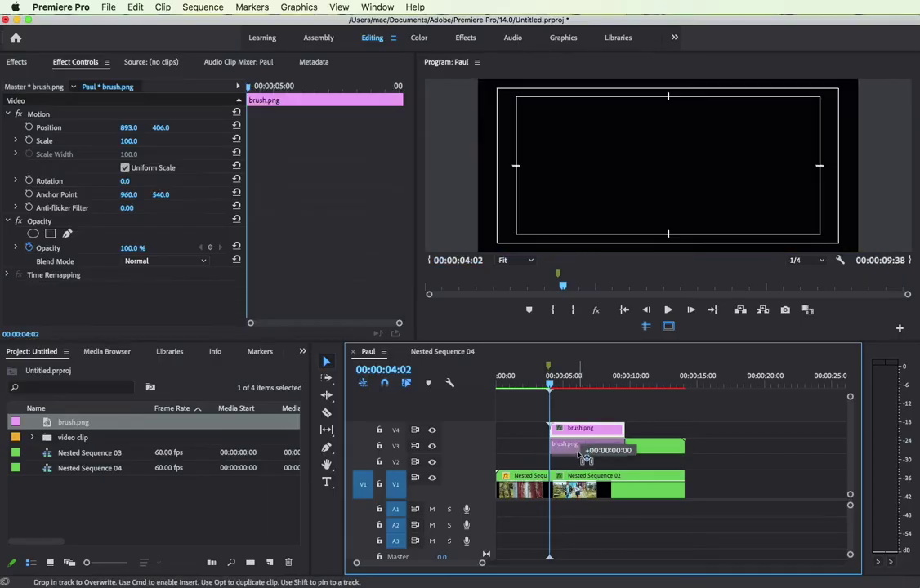
left_click_drag(569, 460, 583, 461)
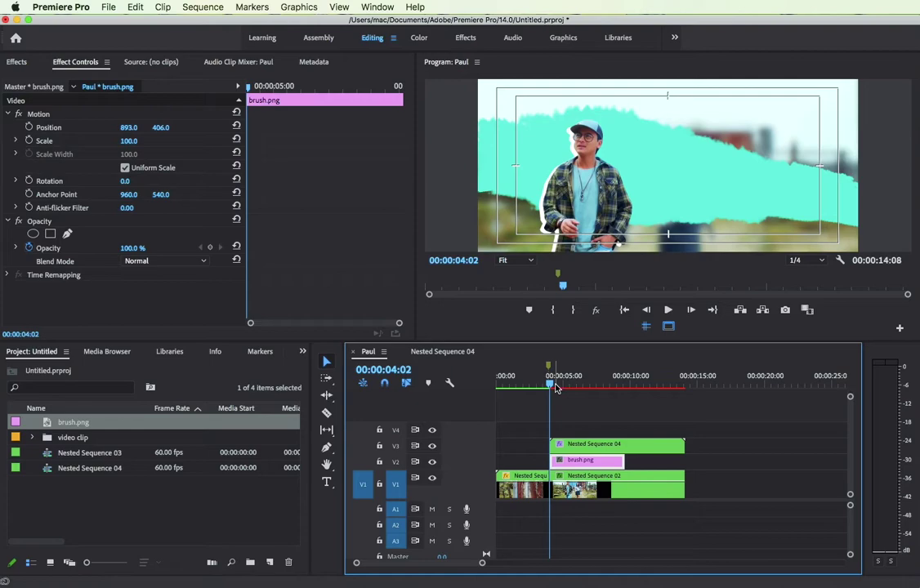
mouse_move(550, 384)
left_mouse_down()
mouse_move(563, 394)
mouse_move(529, 409)
left_mouse_up()
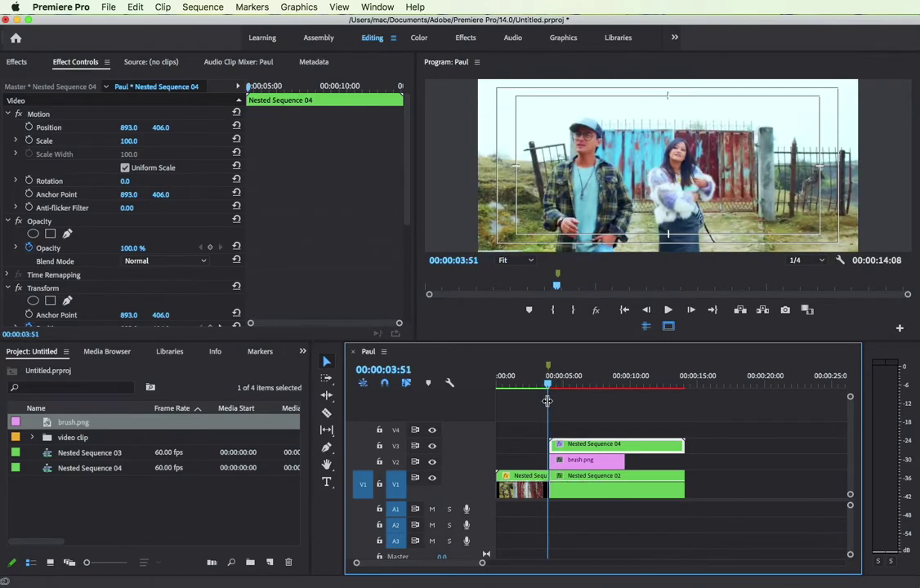
Render in-to-out previews and play and scrub the composite of the man over the turquoise brush stroke
key("space")
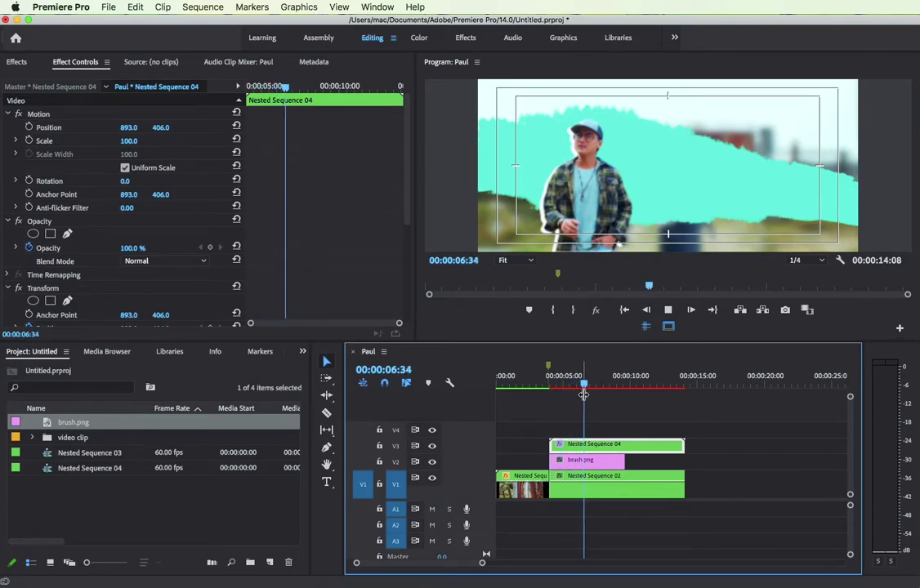
left_click_drag(585, 384, 547, 400)
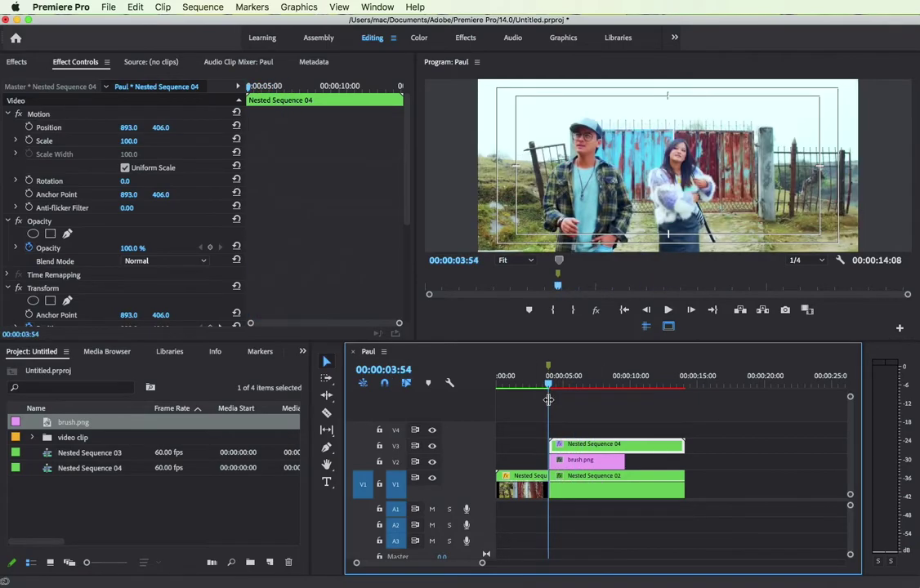
key("Return")
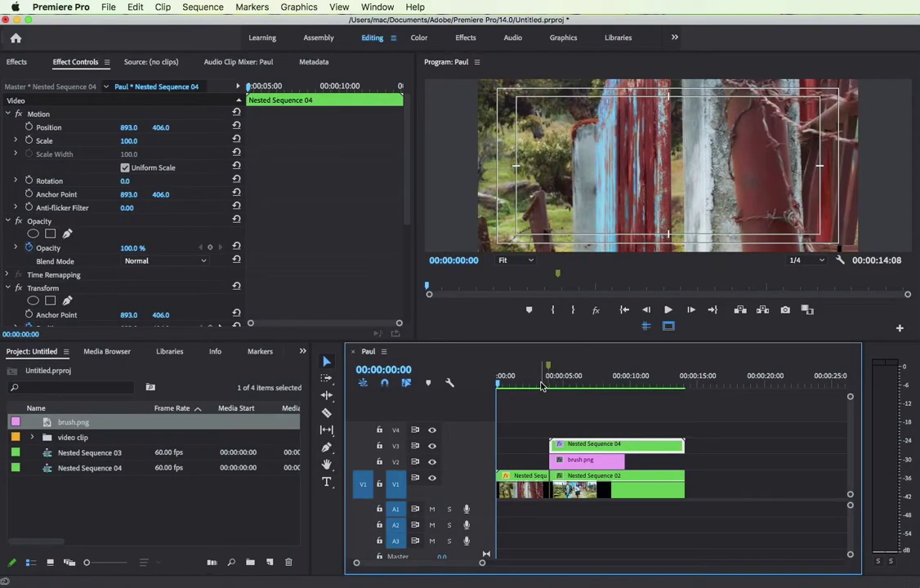
mouse_move(540, 385)
left_mouse_down()
mouse_move(628, 396)
mouse_move(563, 419)
mouse_move(600, 428)
mouse_move(566, 433)
left_mouse_up()
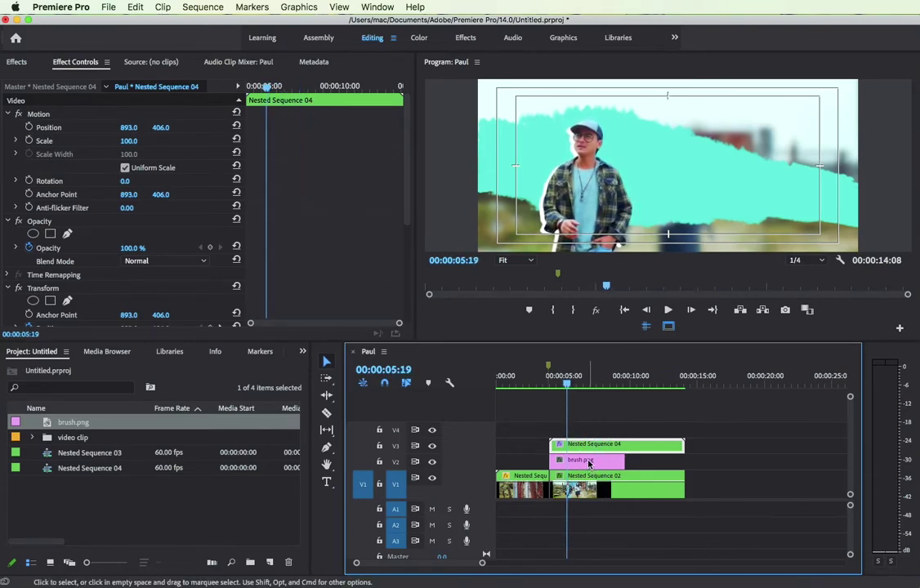
key("space")
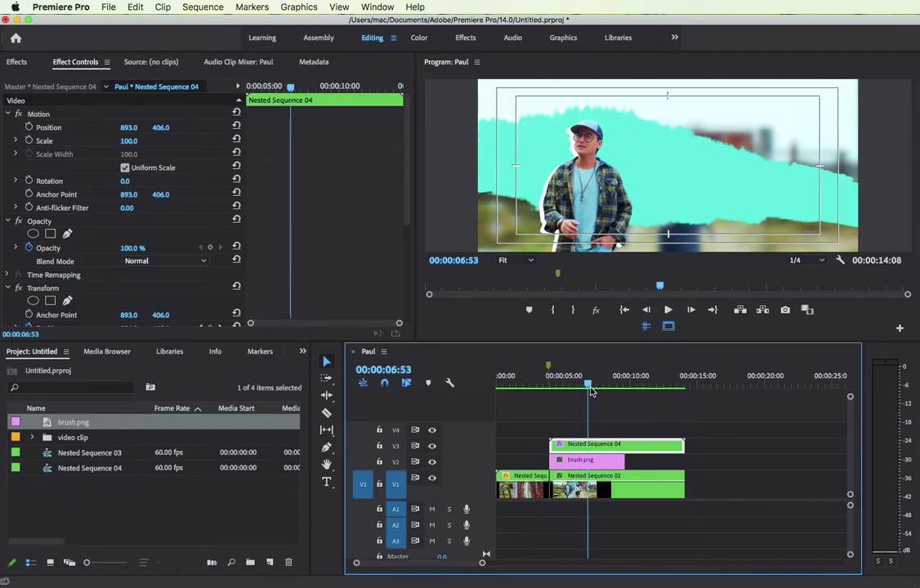
left_click(539, 405)
mouse_move(538, 405)
left_mouse_down()
mouse_move(612, 406)
mouse_move(588, 409)
mouse_move(593, 423)
left_mouse_up()
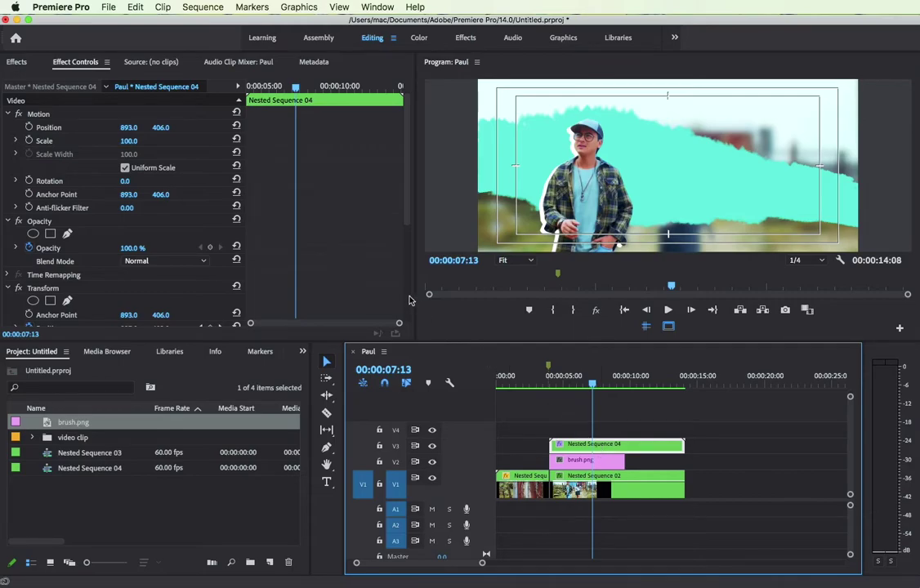
left_click(602, 204)
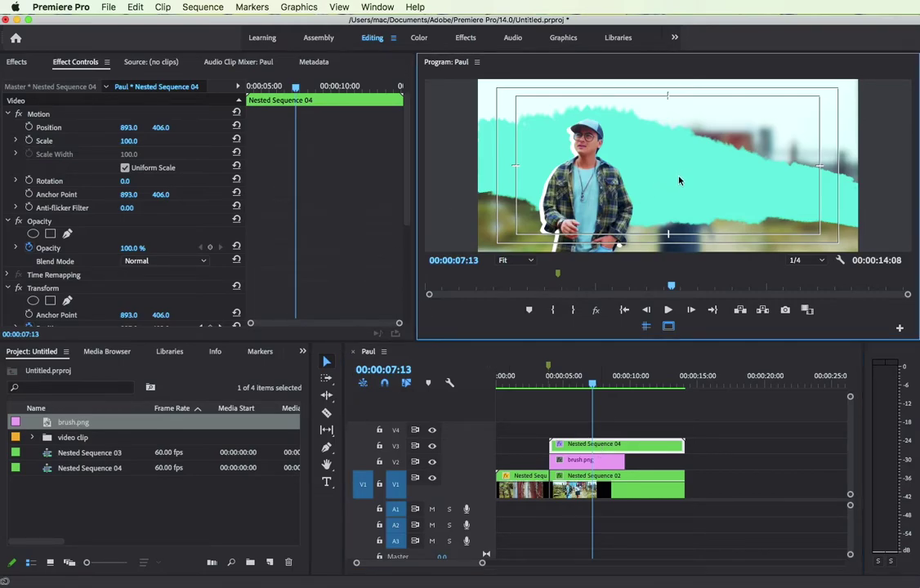
left_click(596, 153)
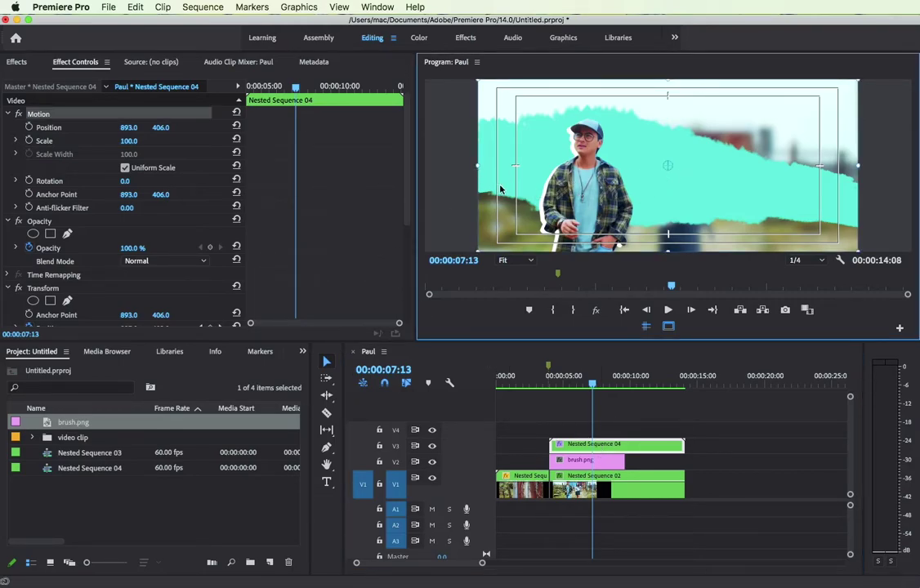
Set brush.png's scale to 98 and add starting Position and Scale keyframes
left_click(586, 460)
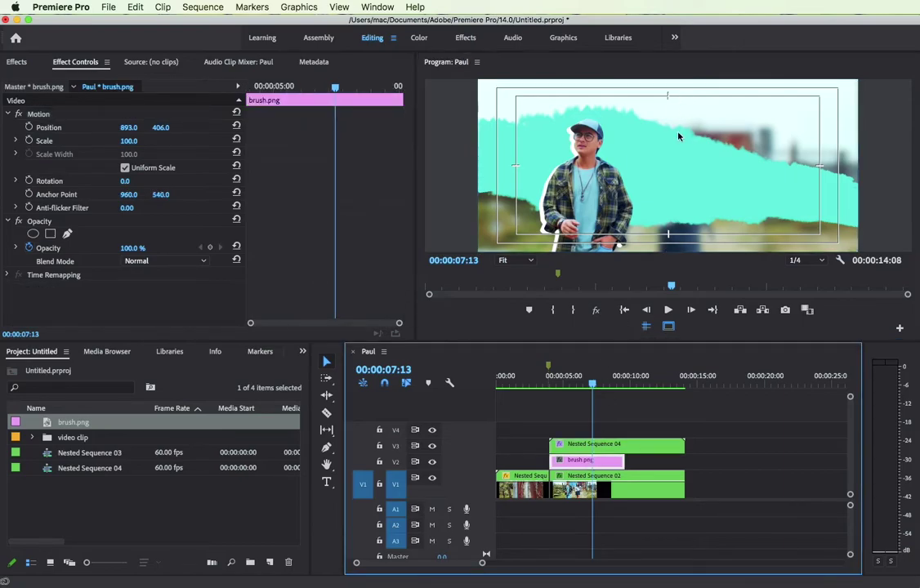
left_click(678, 136)
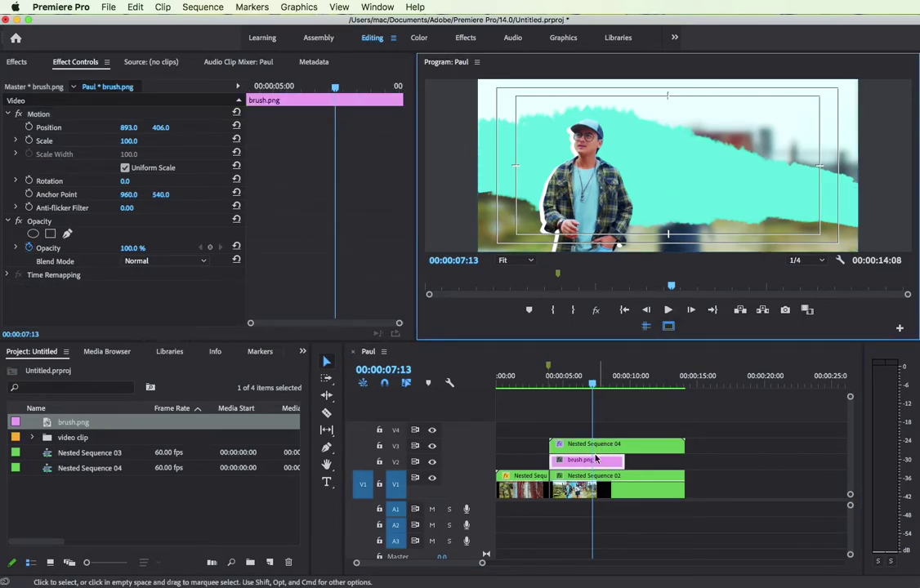
mouse_move(128, 142)
left_mouse_down()
mouse_move(180, 140)
mouse_move(78, 141)
left_mouse_up()
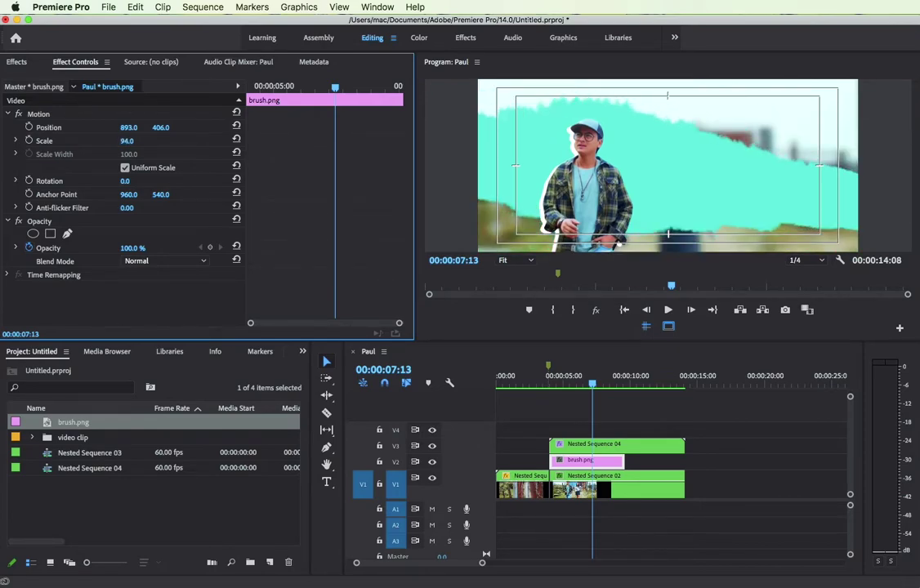
left_click_drag(126, 141, 137, 140)
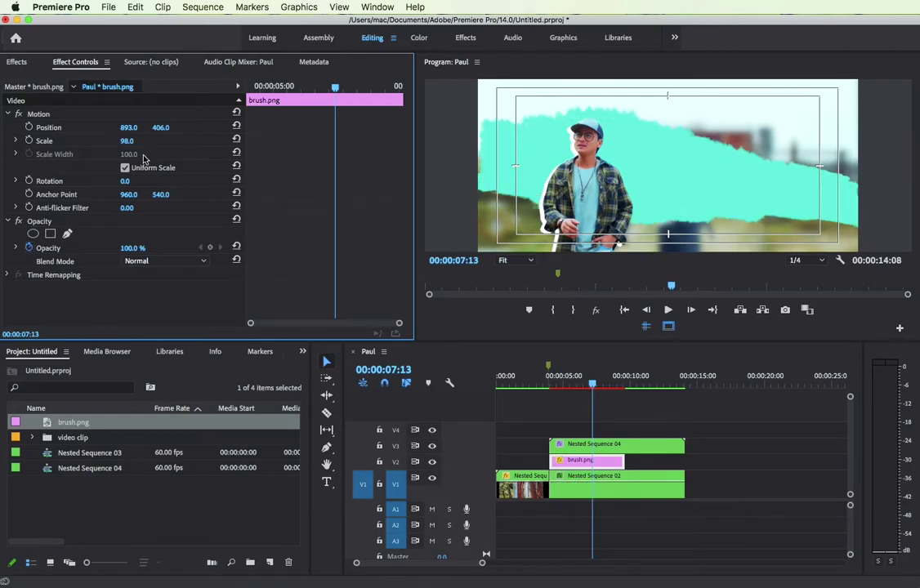
left_click(28, 128)
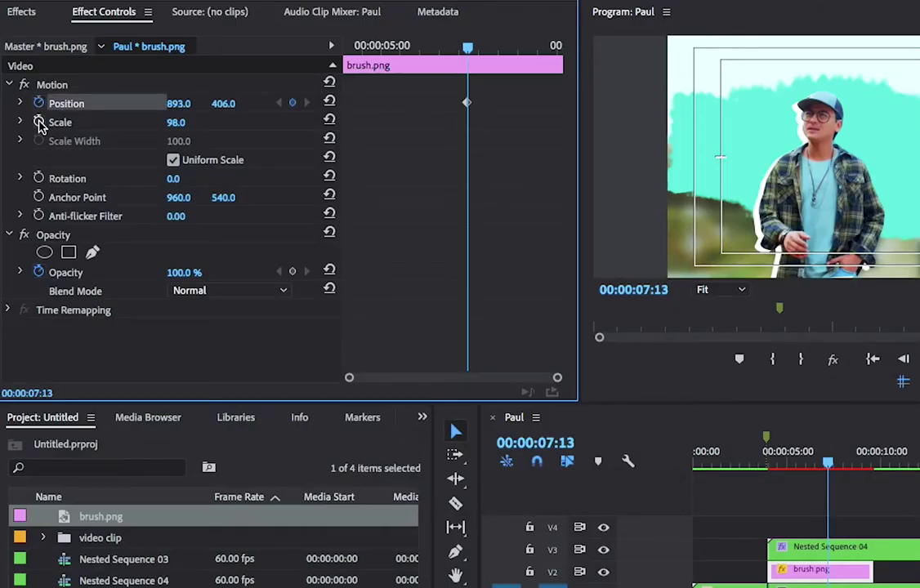
double_click(38, 123)
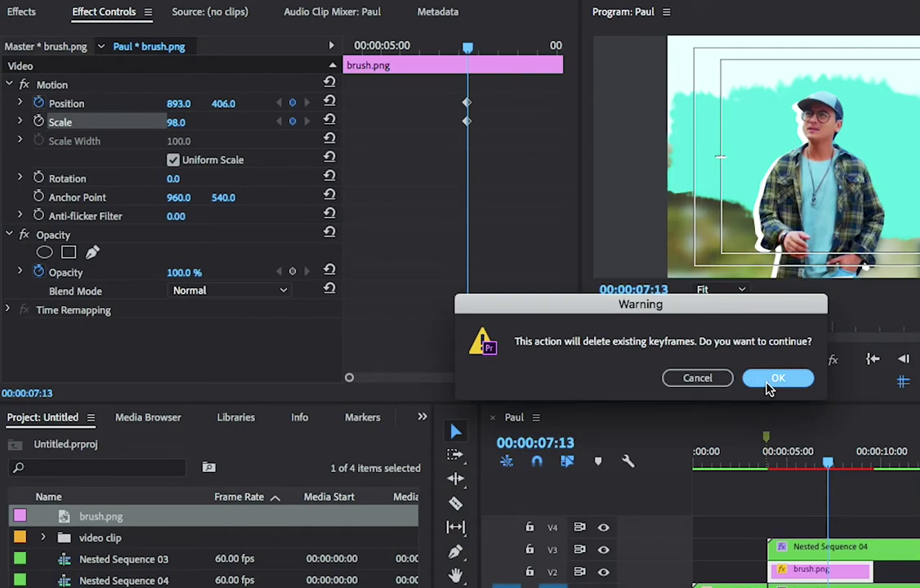
left_click(705, 383)
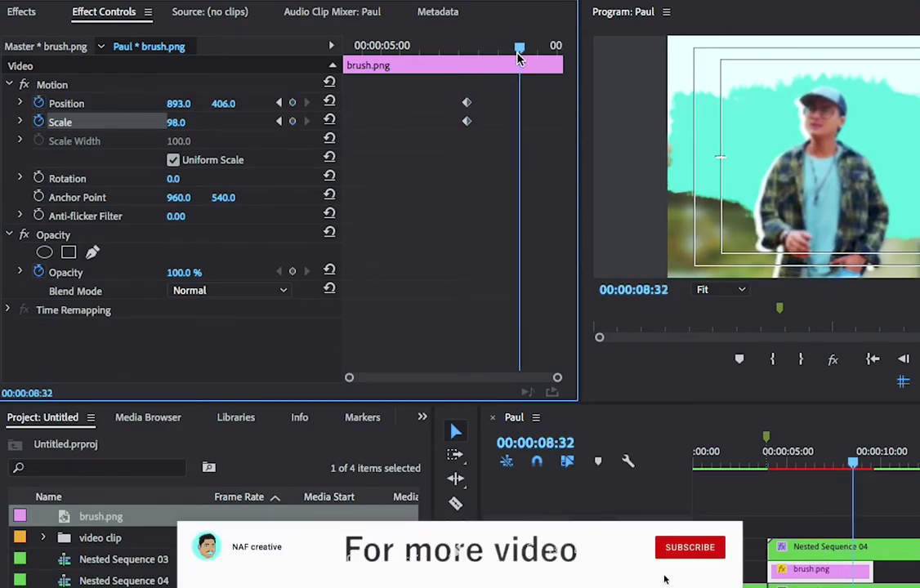
At 9:25, keyframe brush.png at scale 110 and Position X 900, keeping Y at 406
left_click_drag(465, 50, 569, 64)
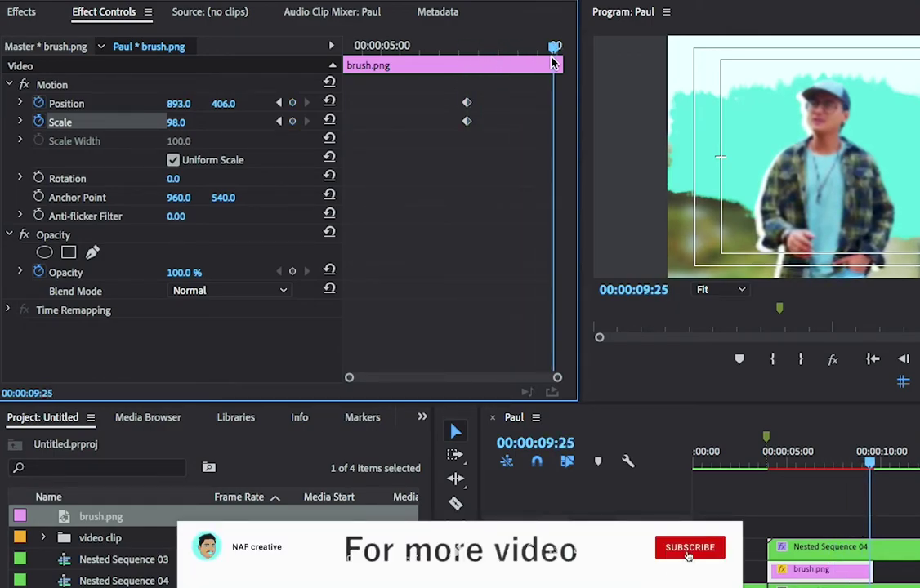
left_click_drag(574, 65, 551, 66)
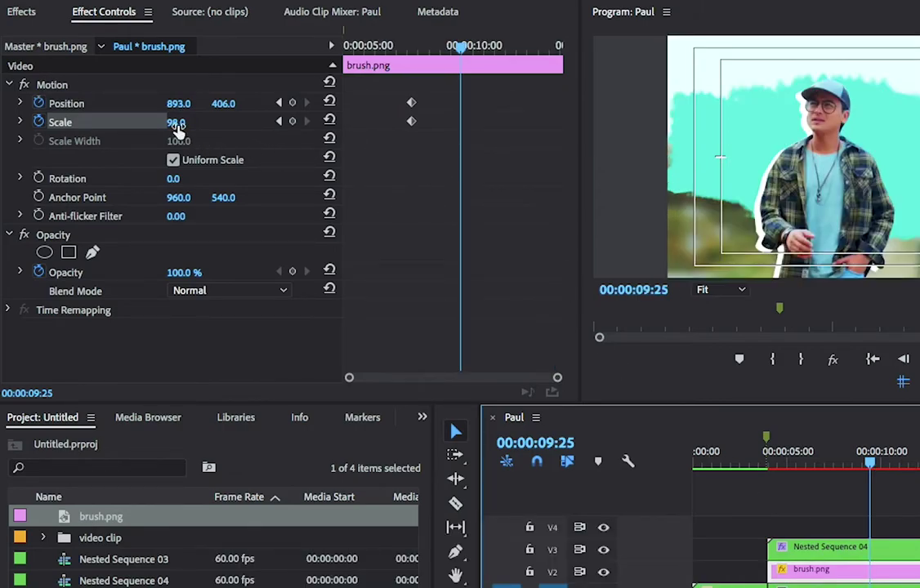
left_click(177, 123)
type("110")
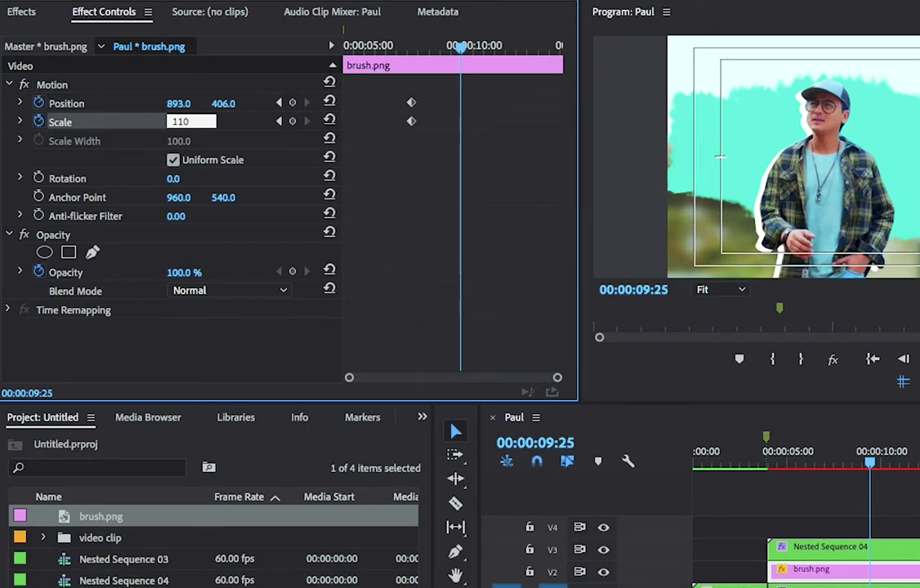
key("Return")
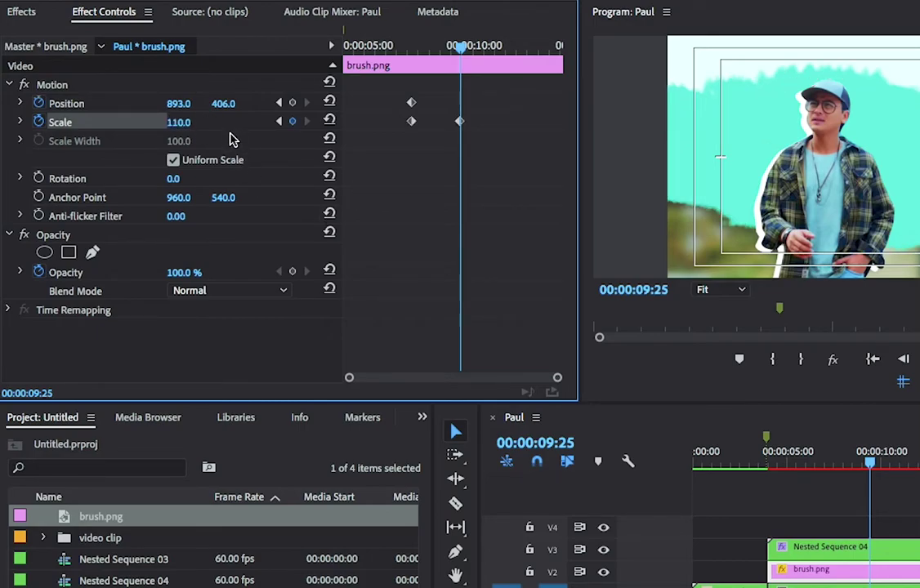
left_click(220, 106)
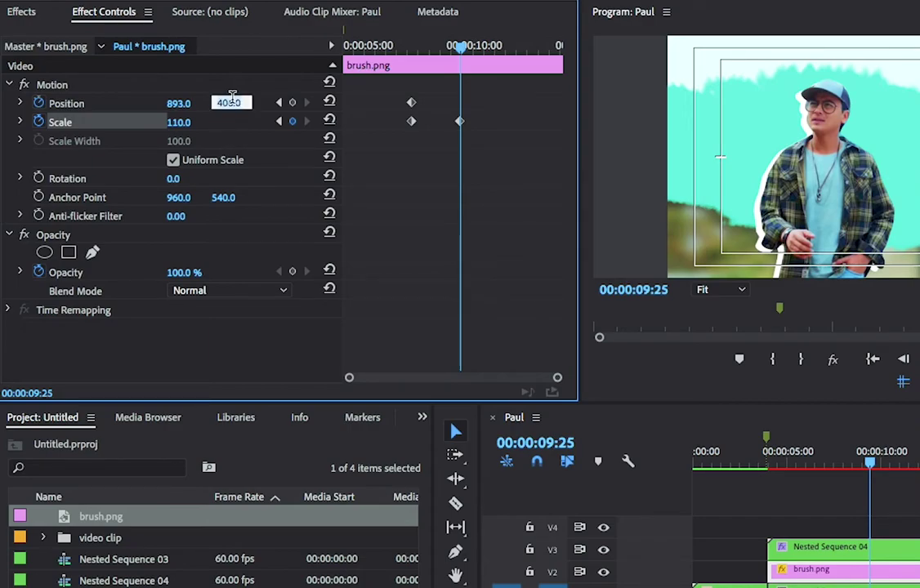
key("Return")
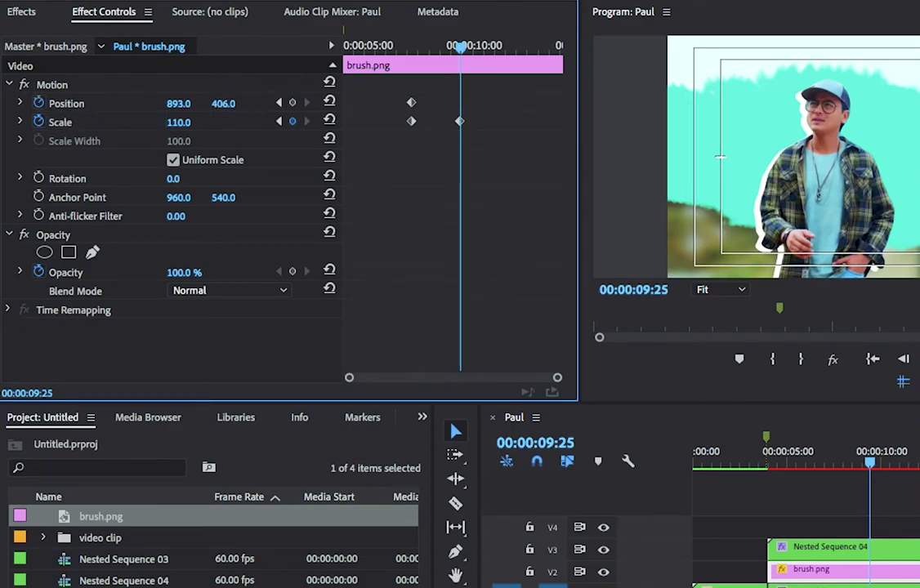
left_click(227, 99)
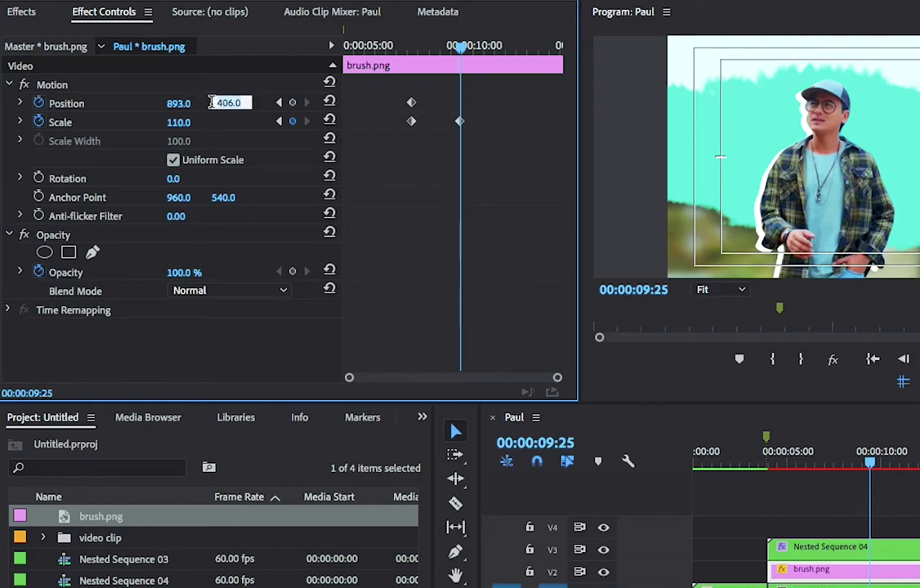
key("Return")
left_click(188, 102)
type("8")
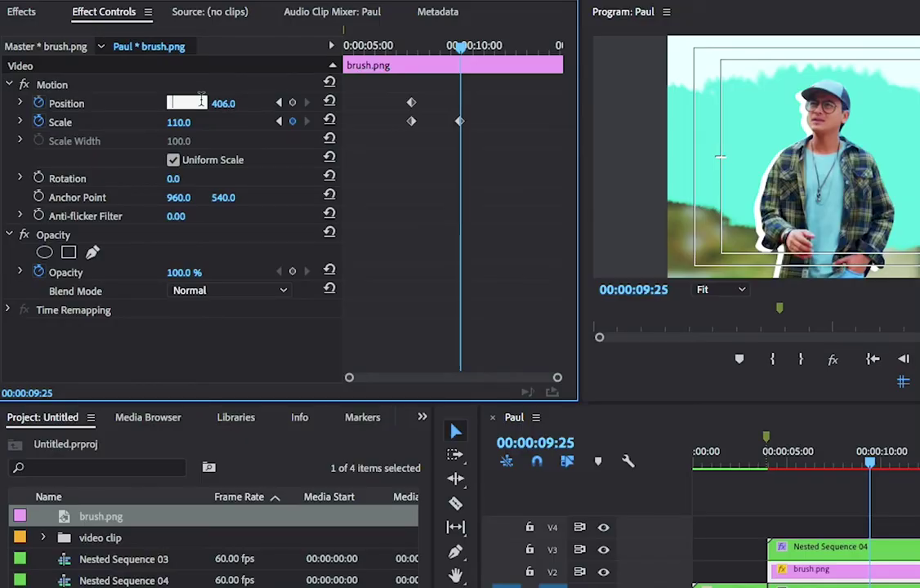
type("900")
key("Return")
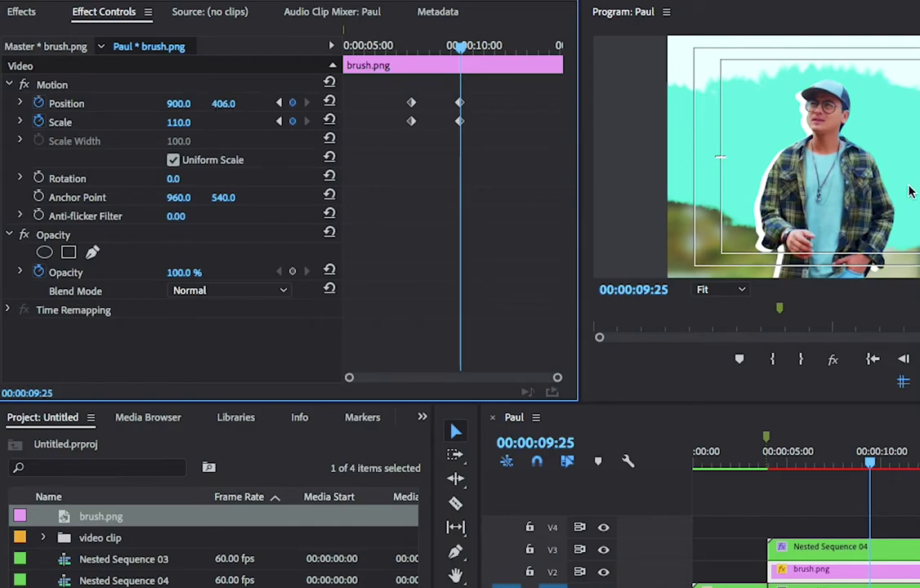
Play back and scrub the brush.png animation from about 4 seconds
left_click_drag(870, 463, 760, 527)
key("space")
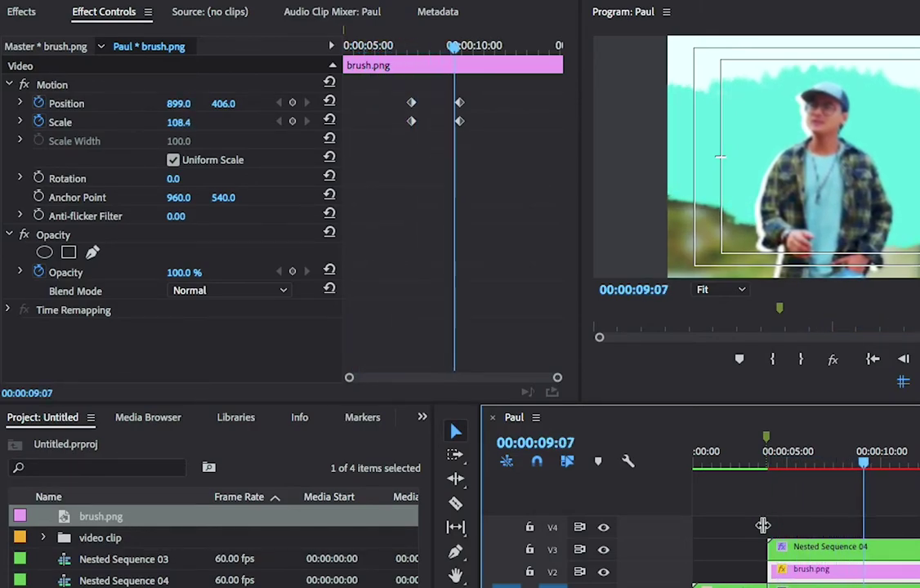
key("space")
left_click(880, 464)
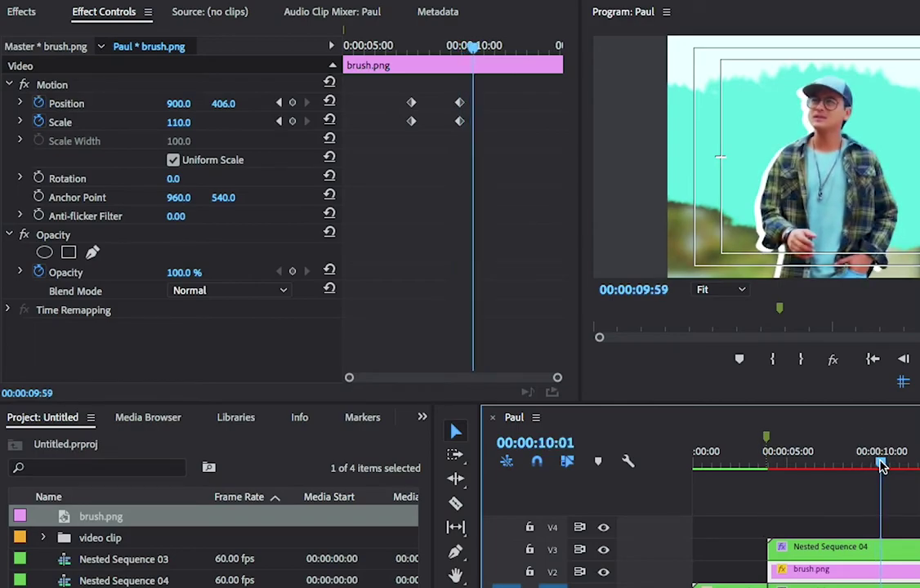
mouse_move(881, 464)
left_mouse_down()
mouse_move(862, 482)
mouse_move(805, 491)
mouse_move(842, 495)
mouse_move(816, 491)
left_mouse_up()
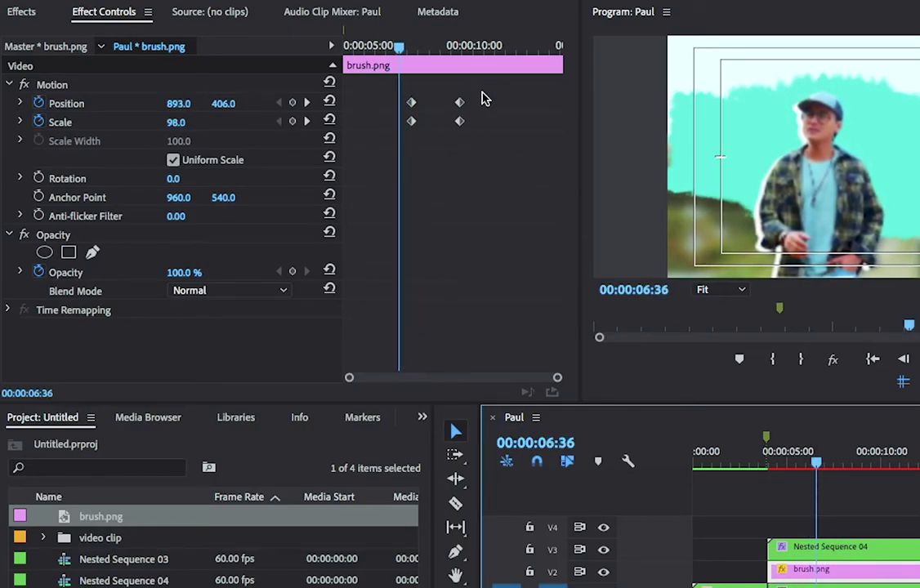
Copy all four brush.png keyframes
left_click_drag(486, 92, 388, 157)
right_click(459, 122)
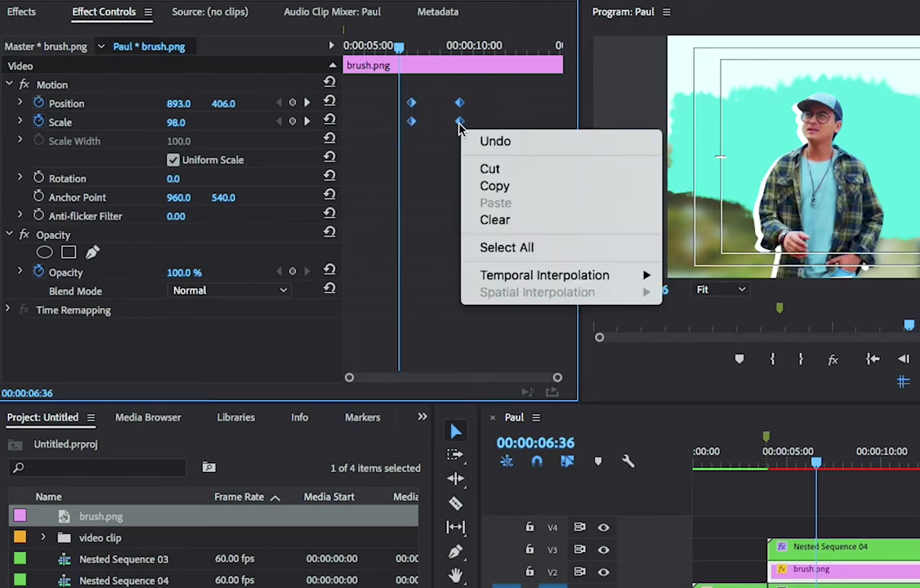
left_click(494, 186)
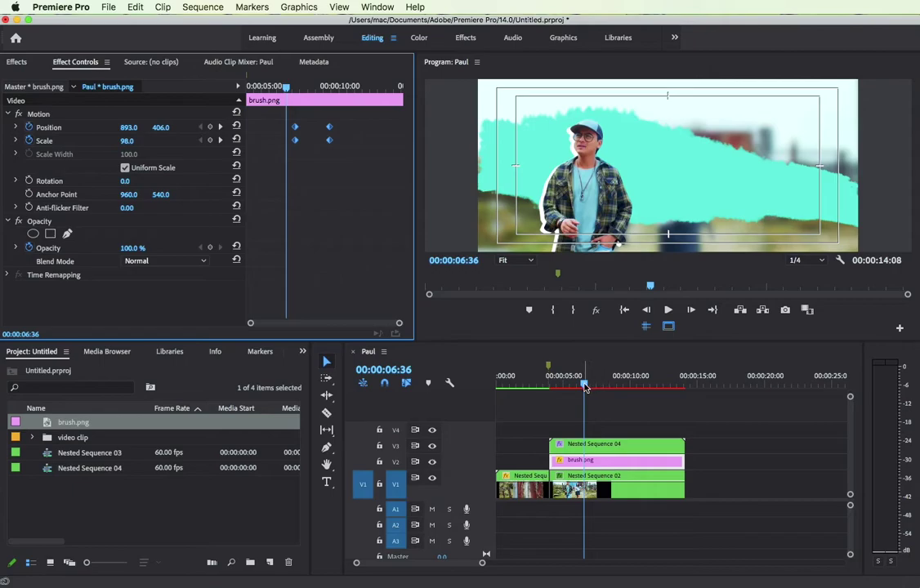
left_click_drag(585, 386, 581, 384)
Create a new legacy title, Title 01, with the default settings
left_click(108, 6)
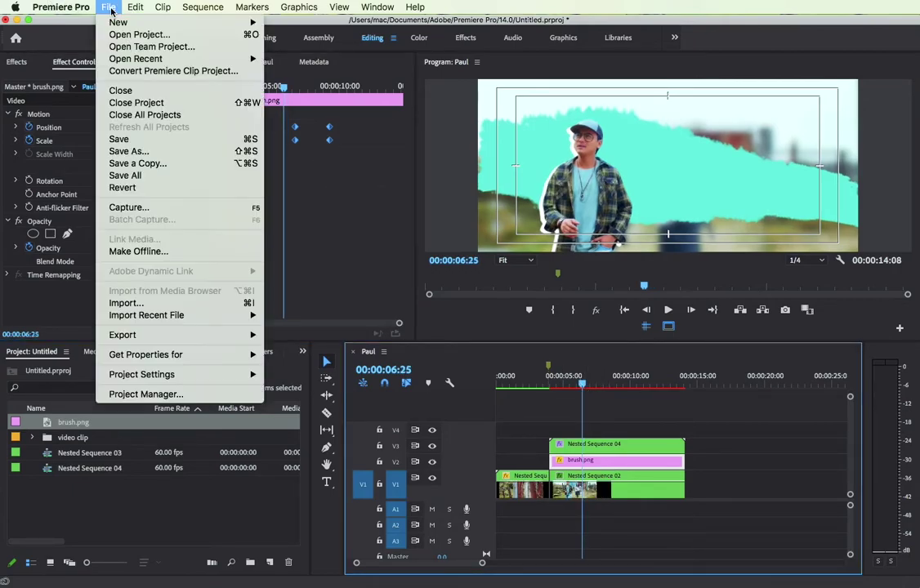
mouse_move(118, 22)
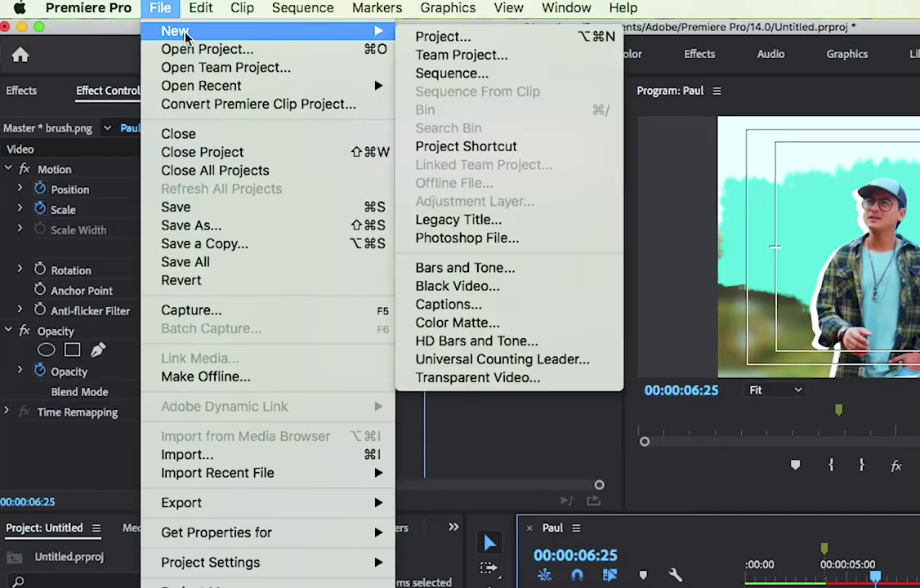
left_click(477, 218)
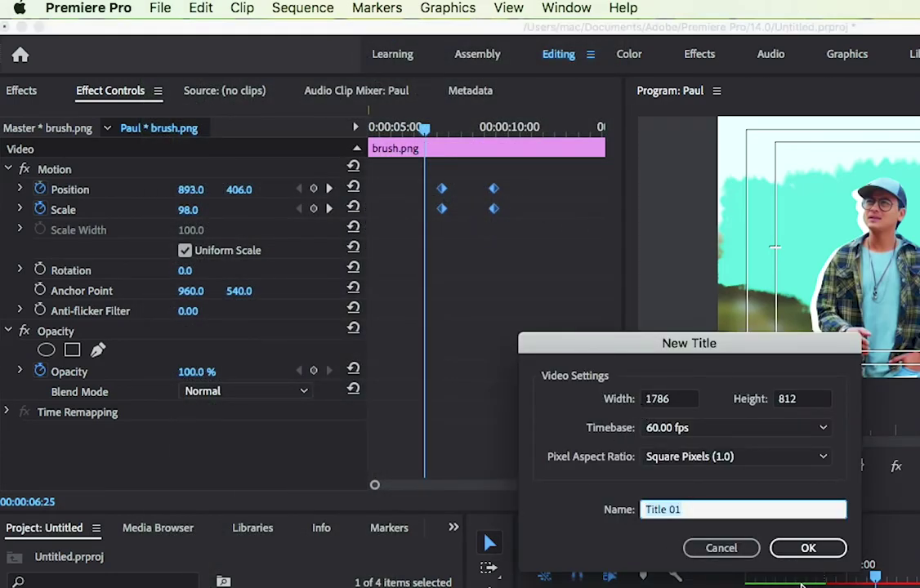
left_click(808, 548)
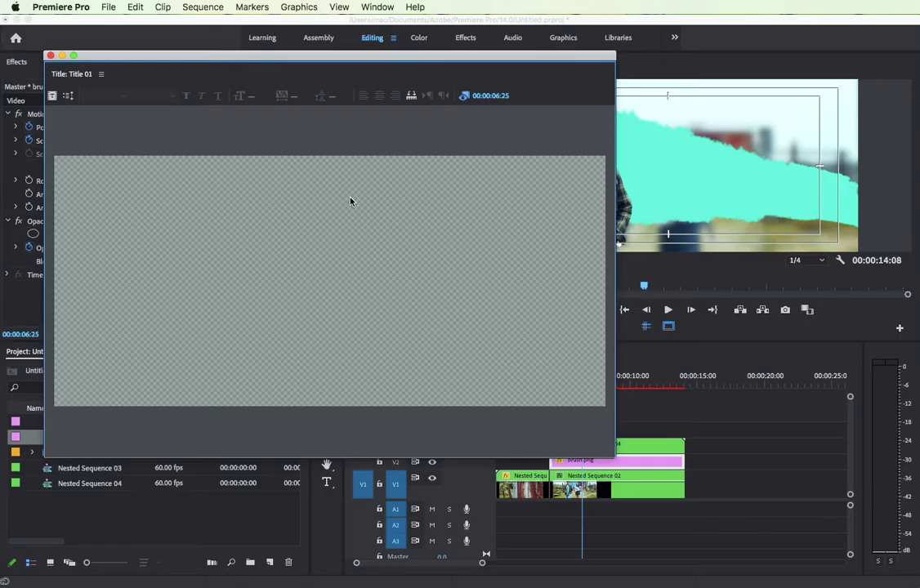
left_click_drag(206, 212, 179, 212)
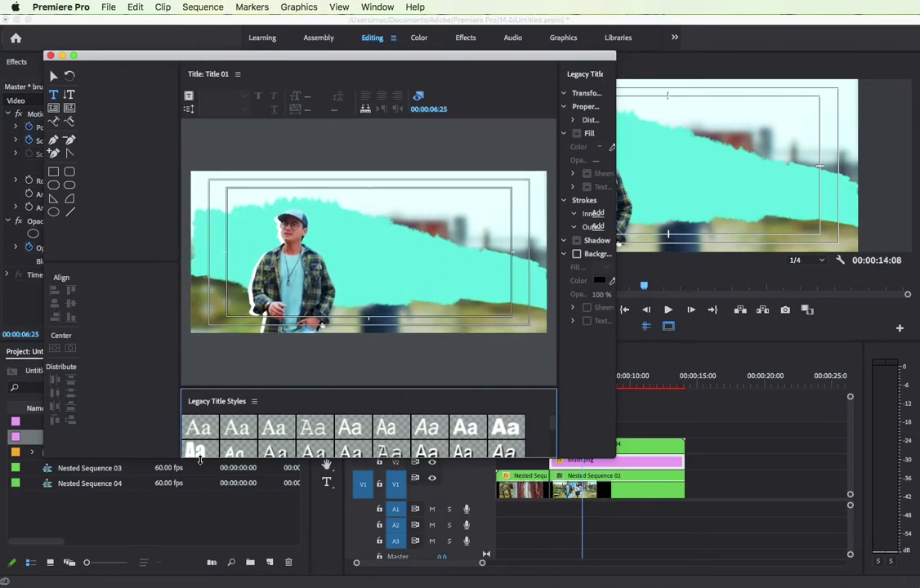
scroll(377, 431, "down", 5)
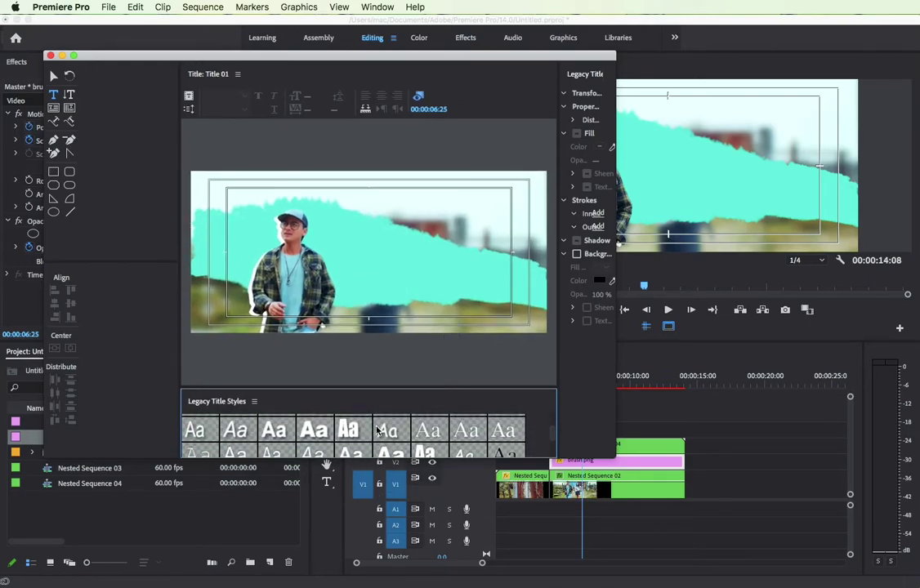
scroll(378, 431, "down", 2)
scroll(318, 437, "down", 2)
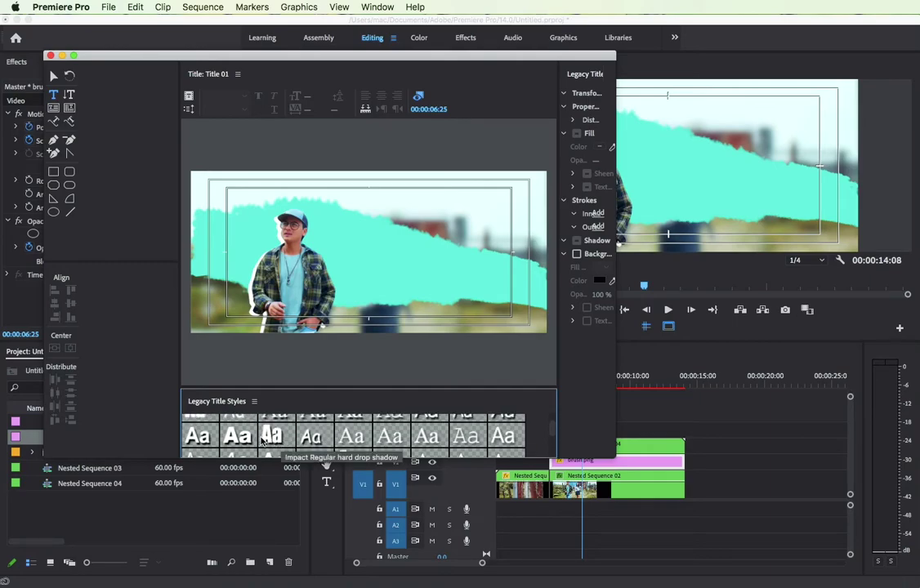
scroll(245, 438, "down", 1)
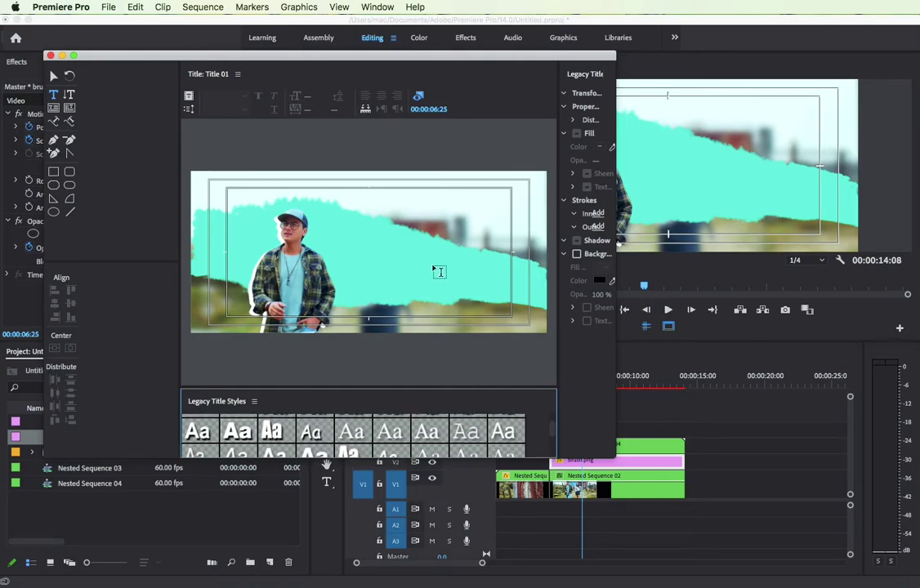
Type the two-line title: a first name, then 'New Video' on the second line
left_click(367, 252)
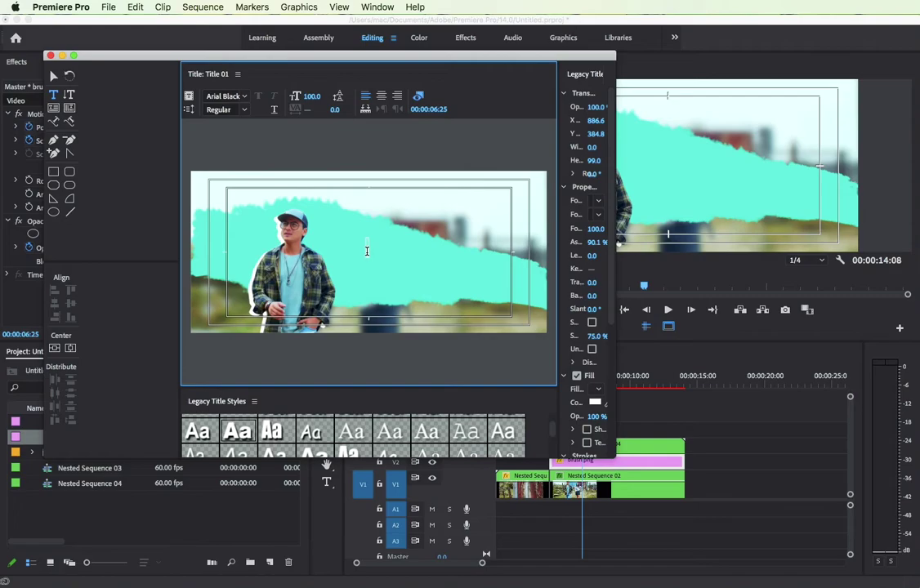
type("Paul")
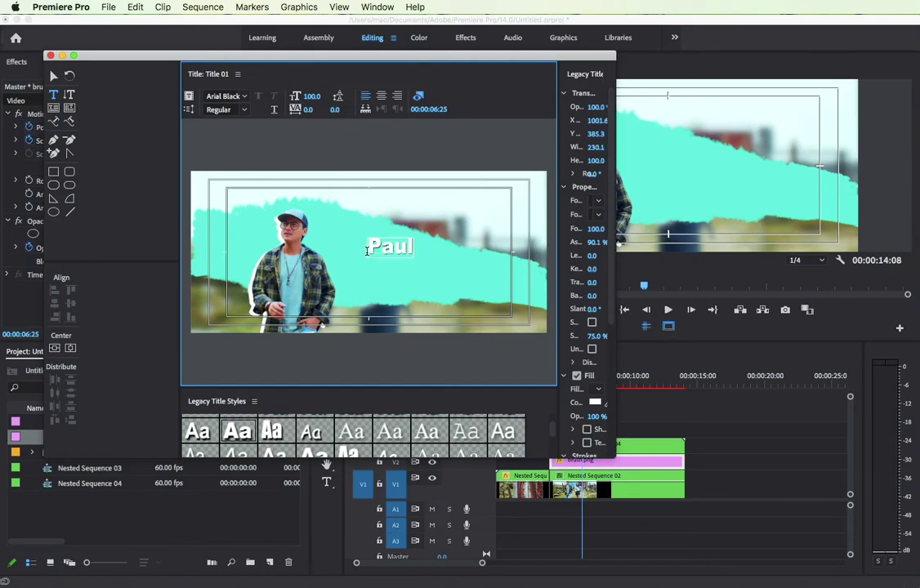
key("Return")
key("BackSpace")
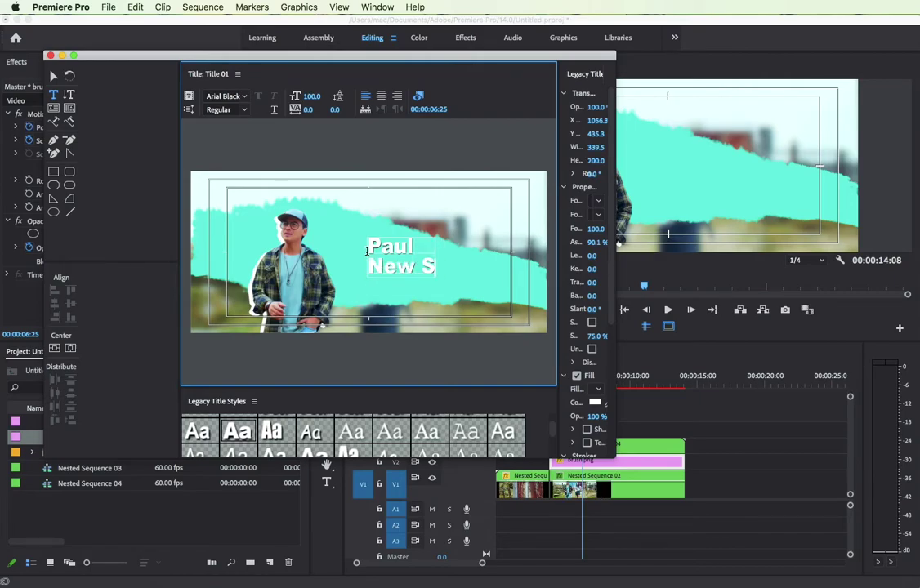
type("Vide")
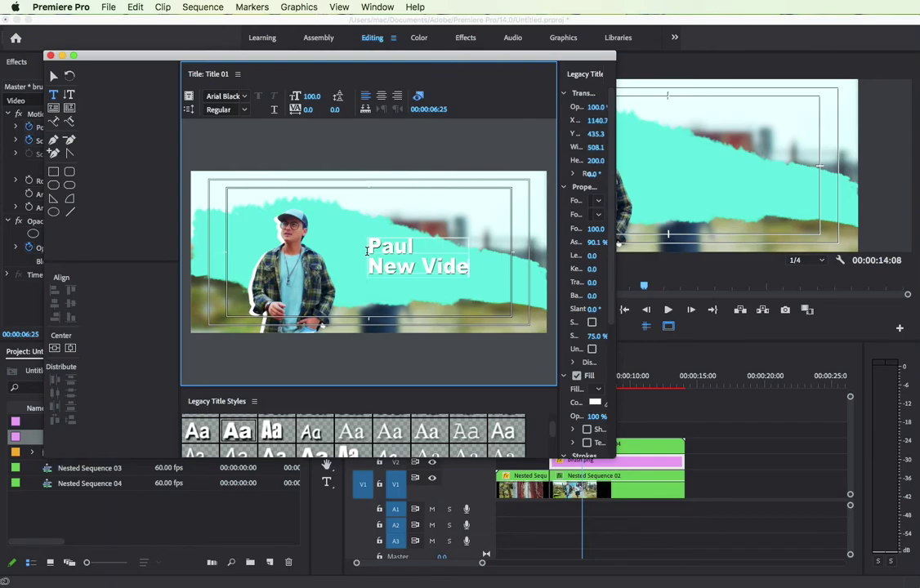
type("o")
Tilt the text box about 25° along the brush, enlarge it slightly, and scroll properties to Shadow
left_click(52, 76)
left_click(436, 269)
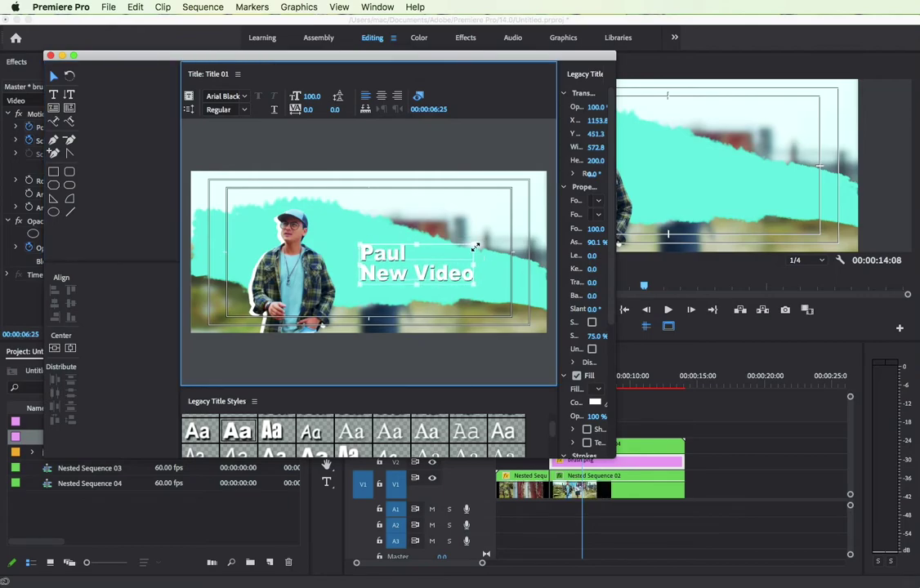
mouse_move(482, 238)
left_mouse_down()
mouse_move(490, 257)
mouse_move(488, 249)
left_mouse_up()
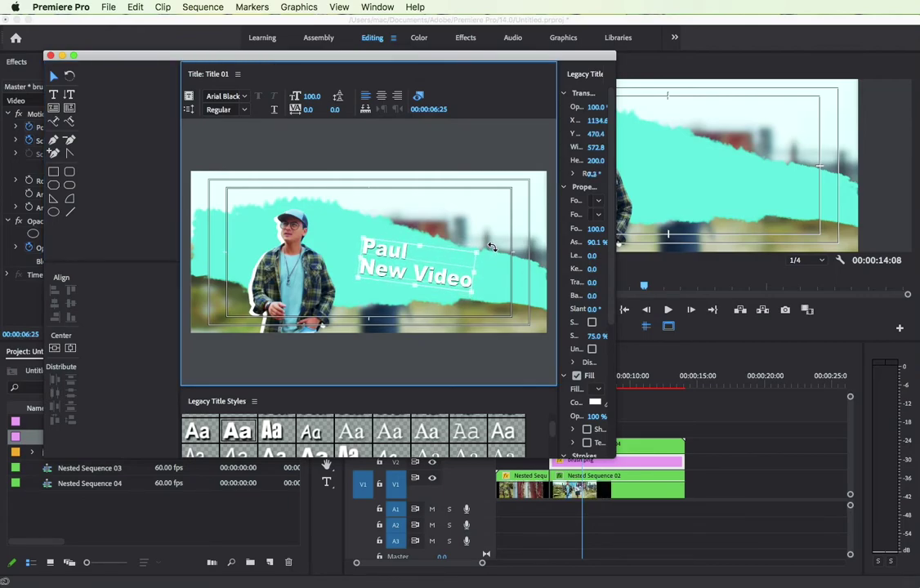
left_click_drag(419, 244, 423, 242)
double_click(438, 279)
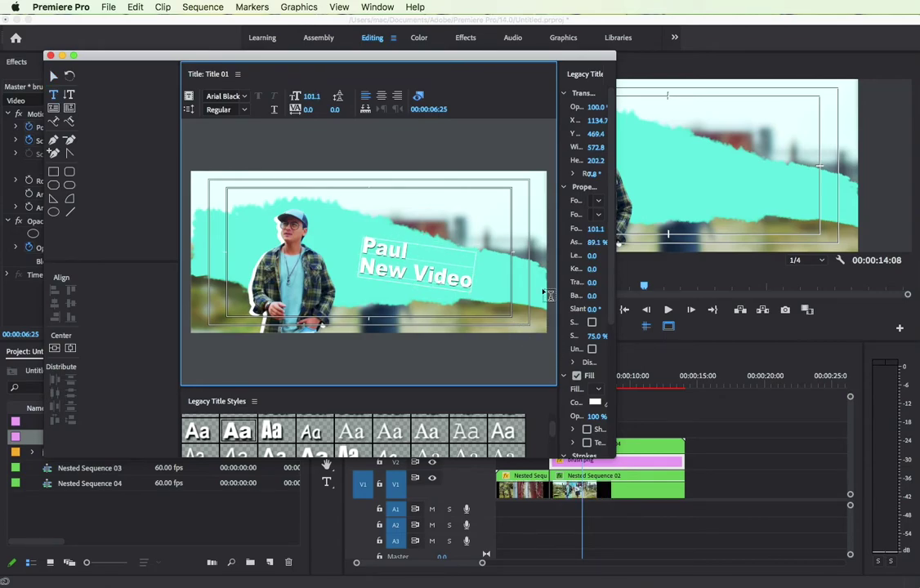
left_click_drag(555, 255, 529, 264)
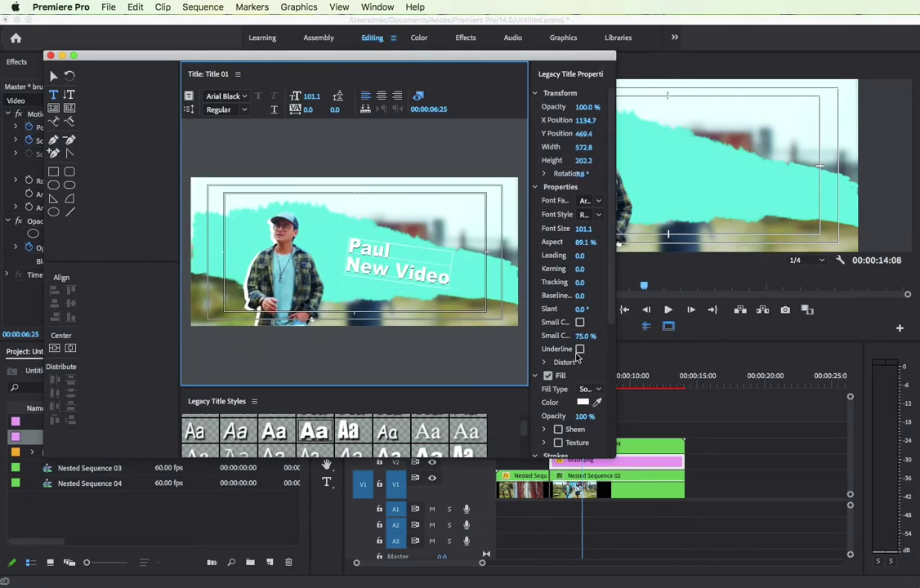
scroll(577, 358, "down", 3)
scroll(555, 245, "down", 2)
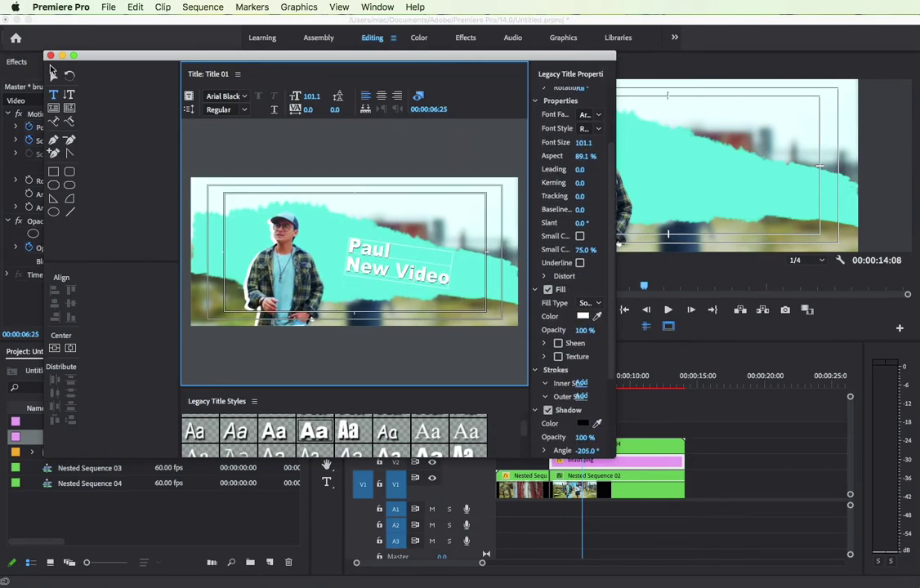
Place Title 01 on track V4 above Nested Sequence 04 and preview it
left_click(50, 56)
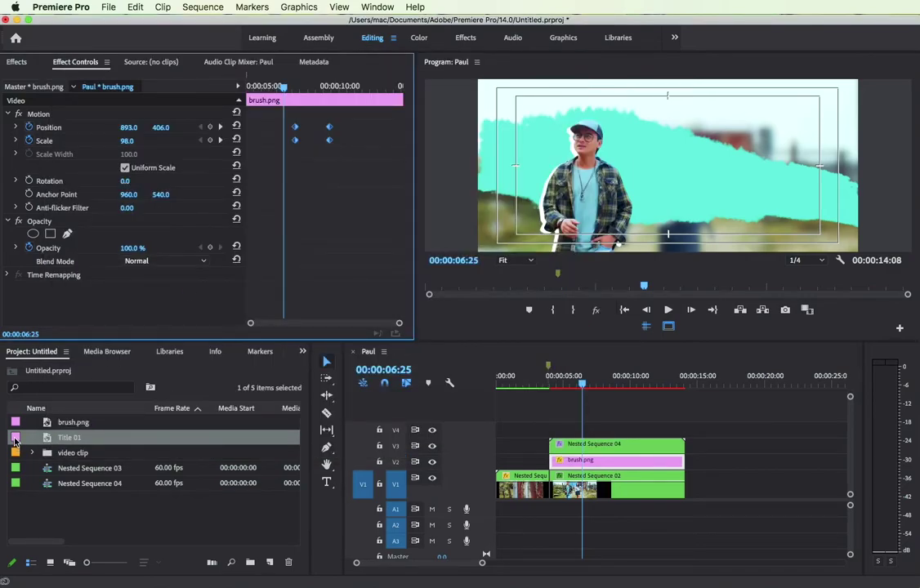
left_click_drag(15, 442, 585, 445)
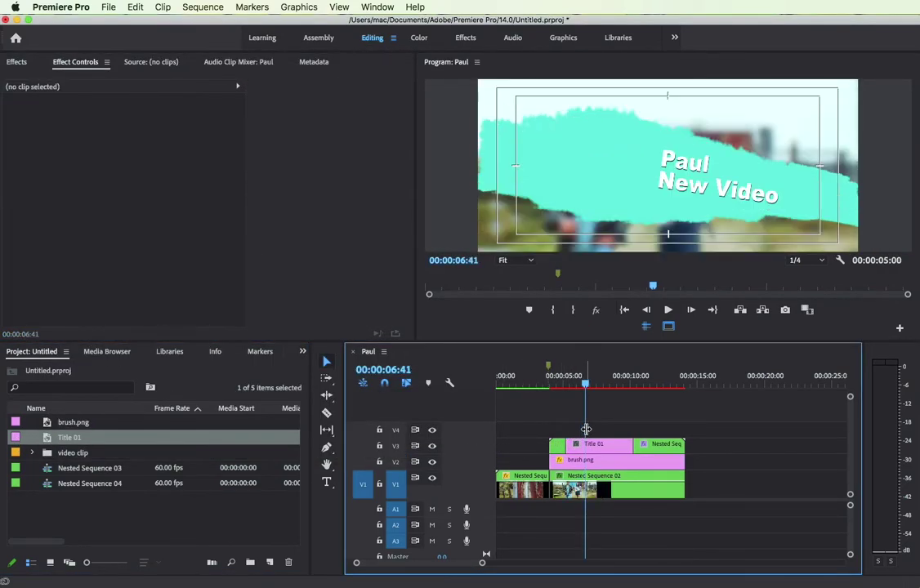
key("super+z")
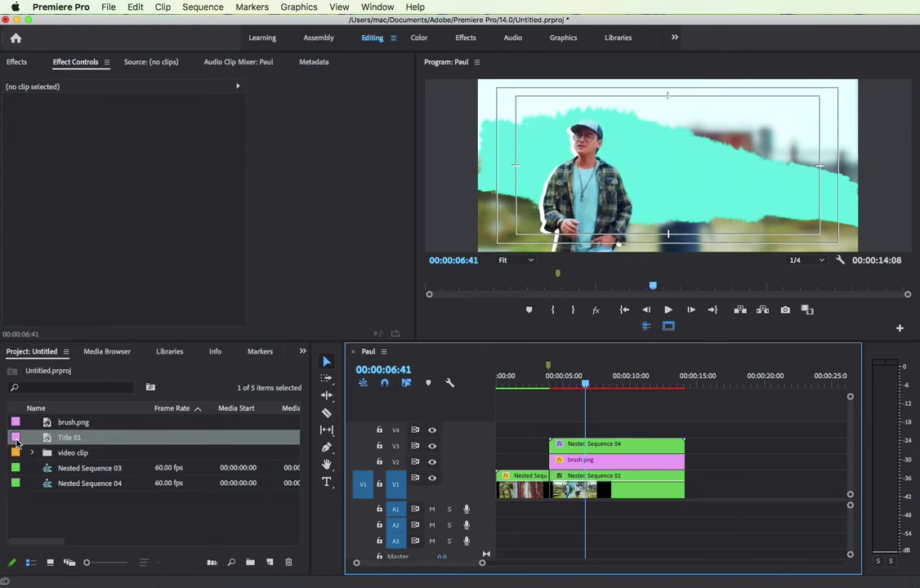
left_click_drag(15, 442, 546, 406)
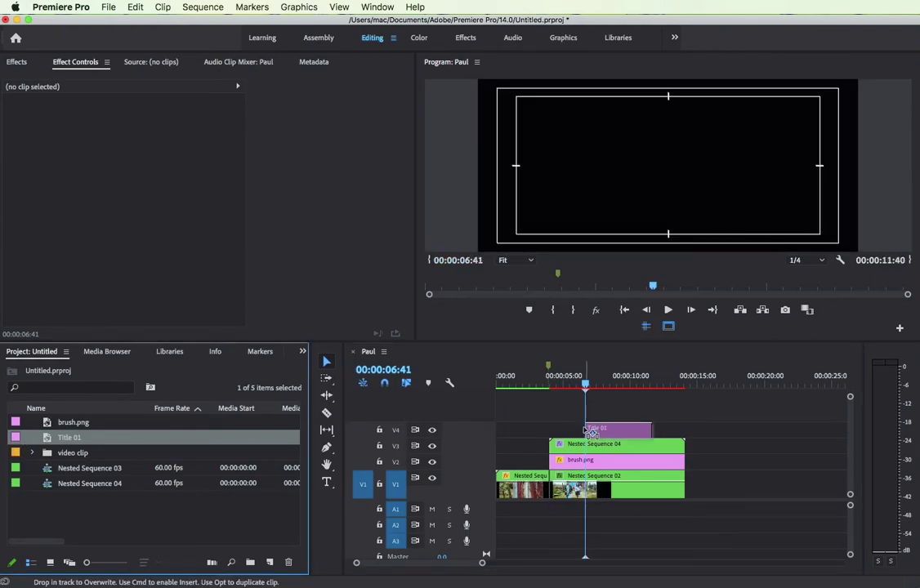
left_click_drag(588, 418, 588, 417)
key("space")
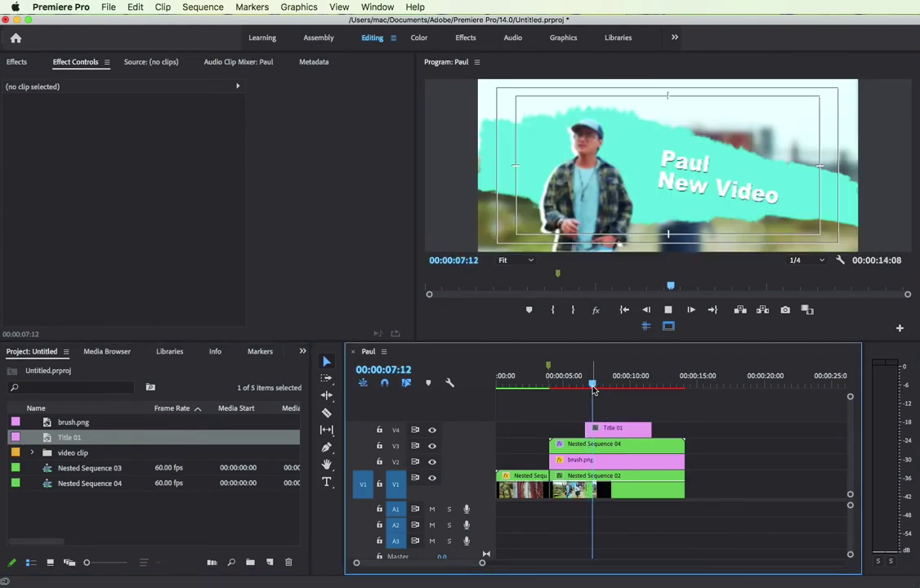
key("space")
left_click_drag(607, 386, 590, 385)
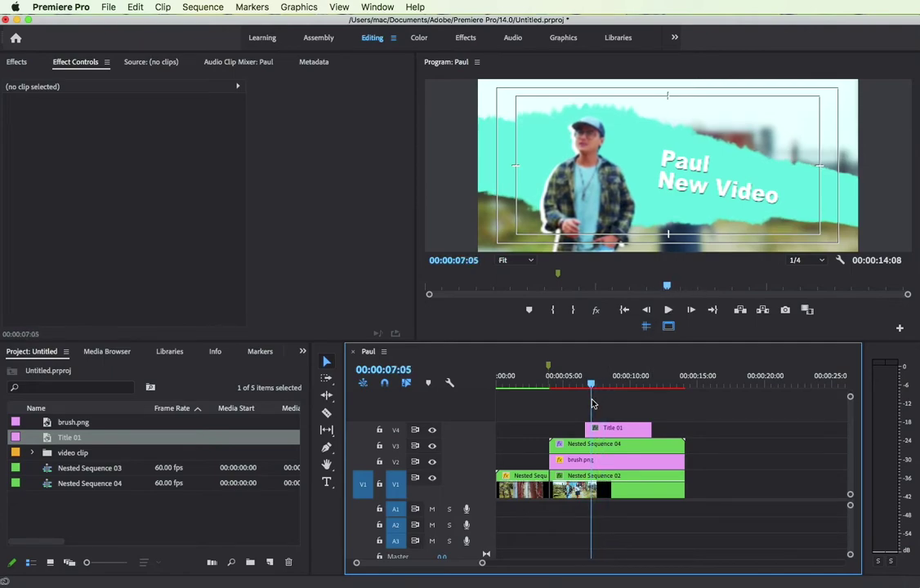
Paste the copied Position and Scale keyframes onto Title 01 at its start and scrub to check
left_click(604, 430)
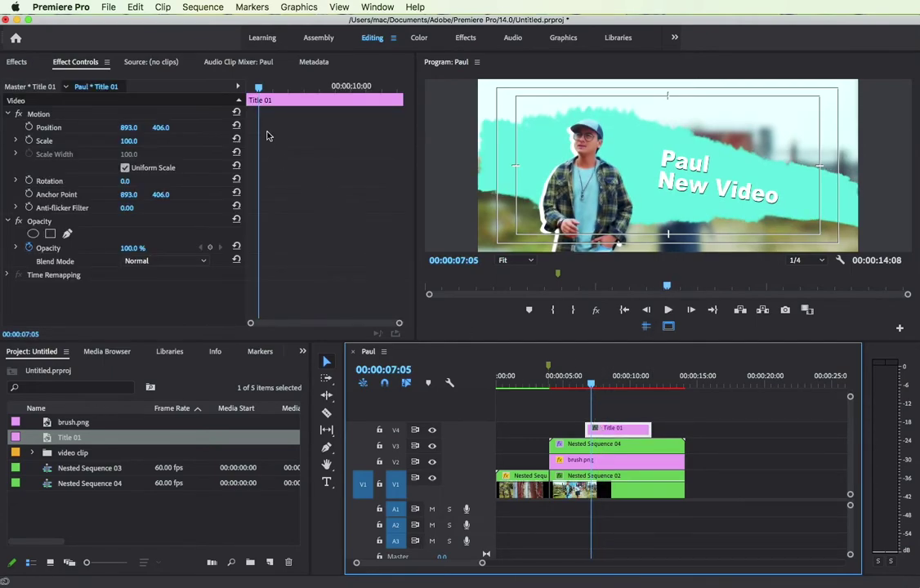
key("Up")
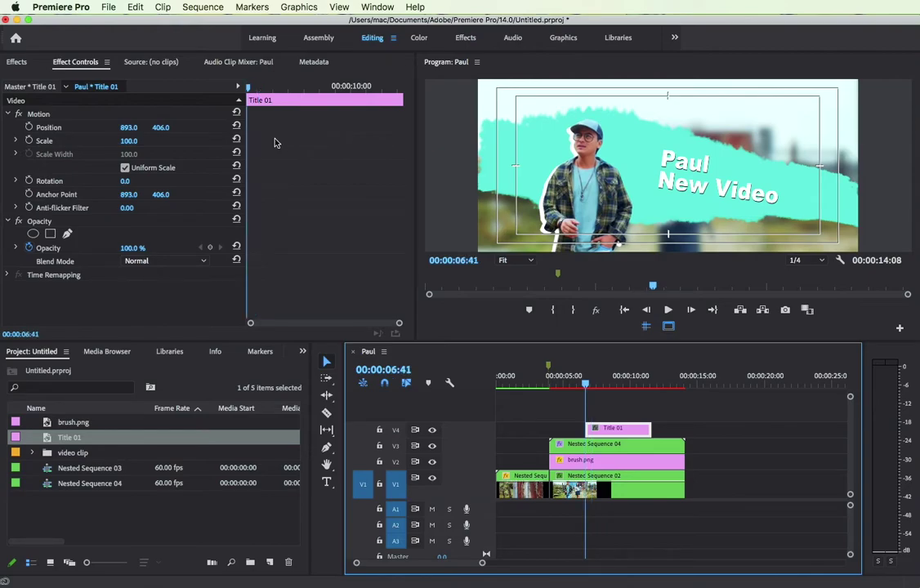
right_click(275, 142)
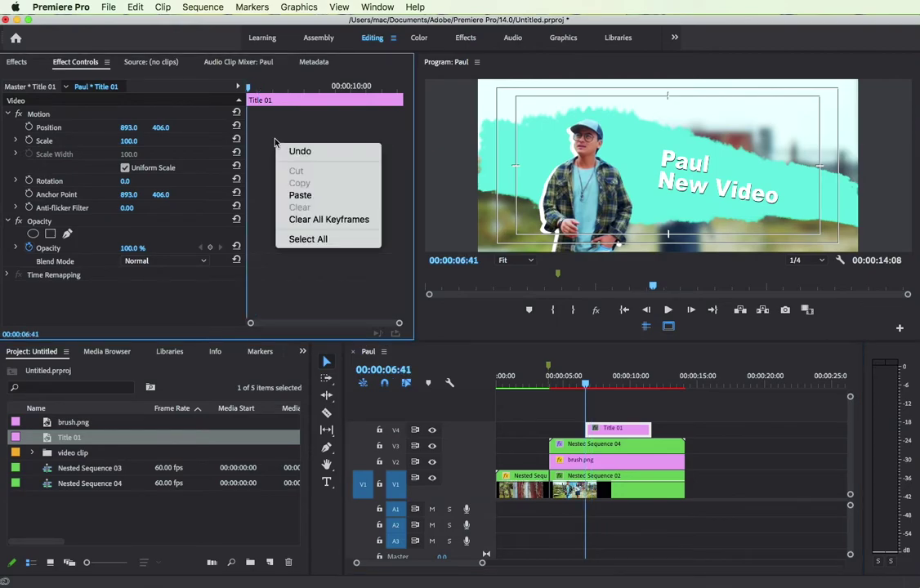
left_click(306, 195)
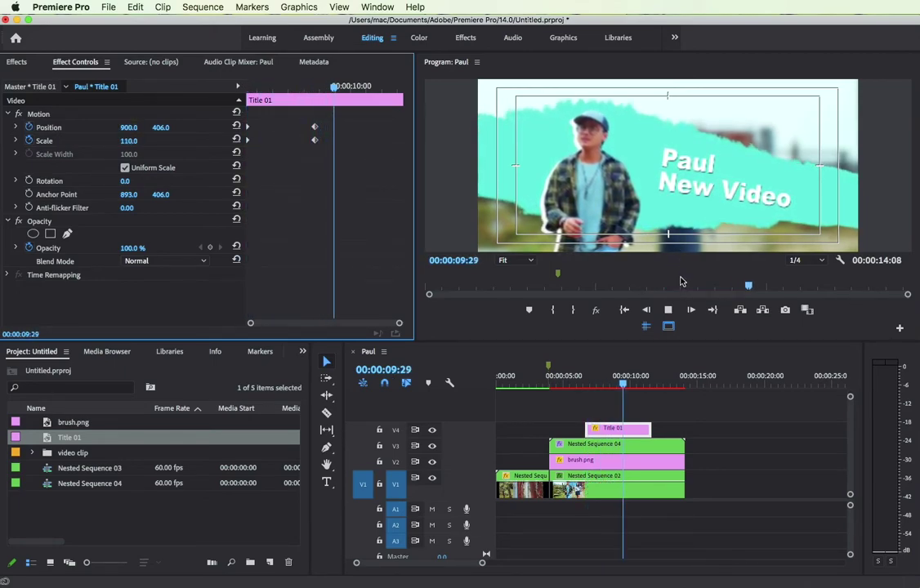
left_click(620, 387)
left_click_drag(620, 387, 587, 387)
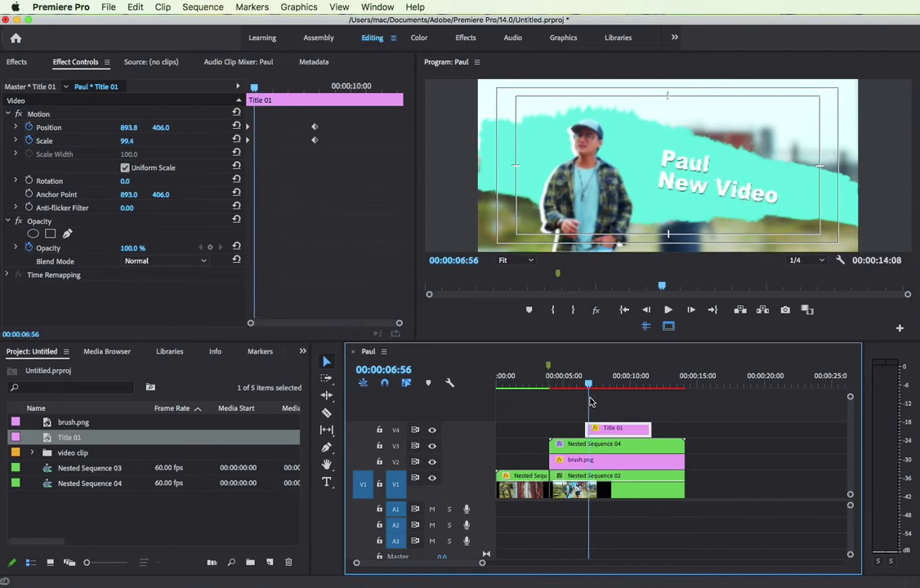
left_click_drag(258, 89, 247, 89)
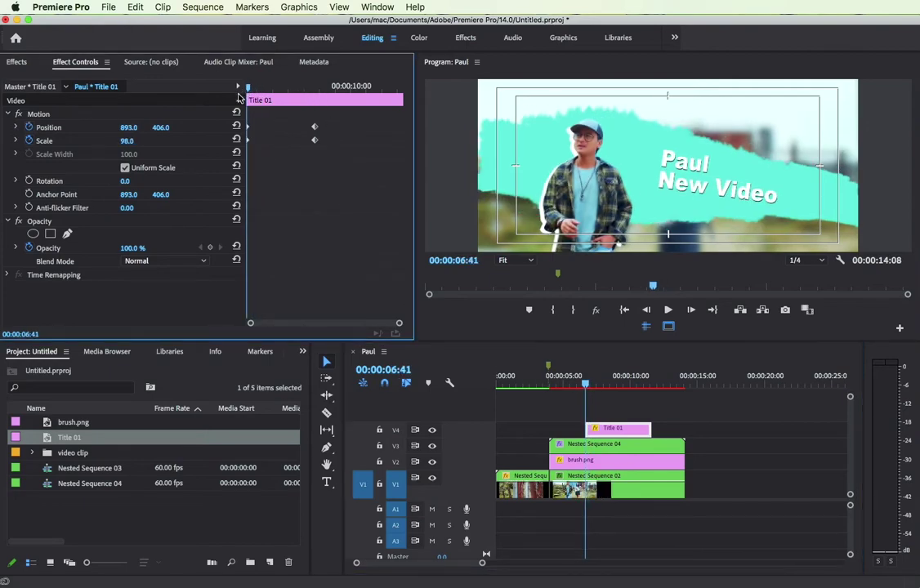
Keyframe Title 01's Rotation from 0° at its start to 8.0° at 08:51, then play it back
left_click(29, 181)
left_click(29, 181)
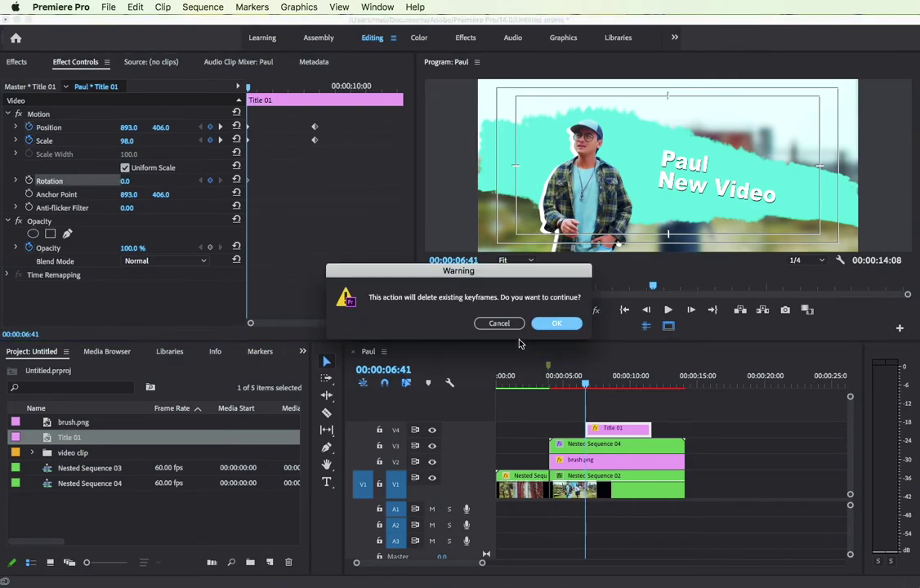
left_click(499, 324)
left_click_drag(247, 90, 322, 108)
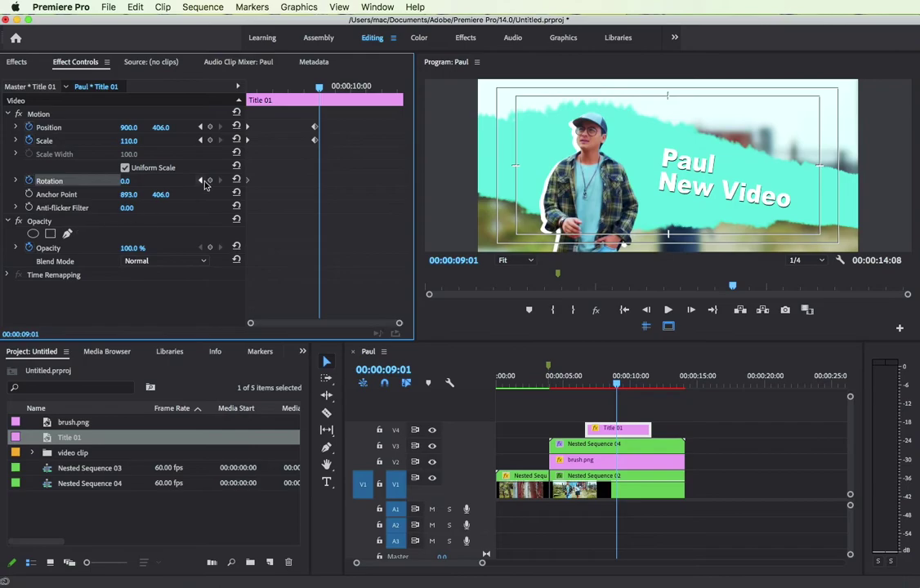
left_click_drag(321, 90, 313, 90)
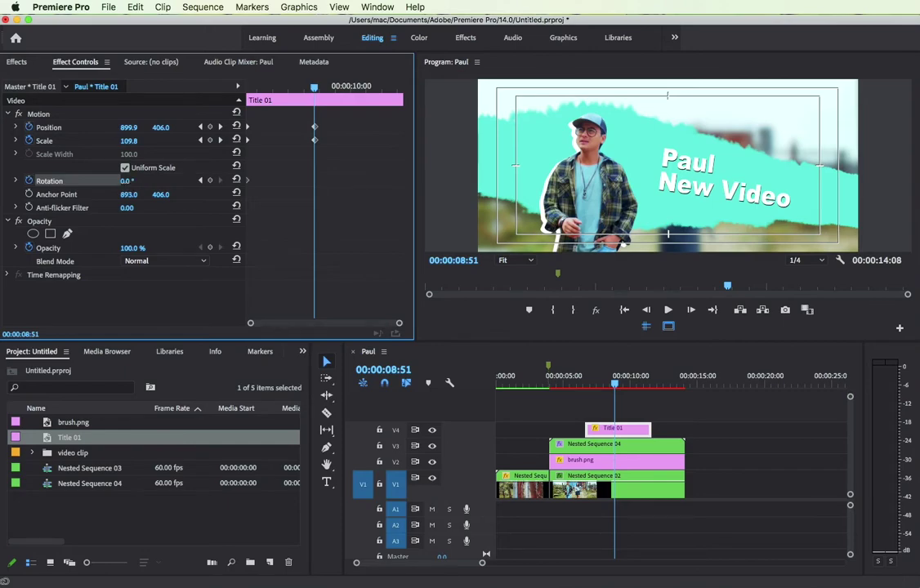
left_click_drag(127, 181, 130, 181)
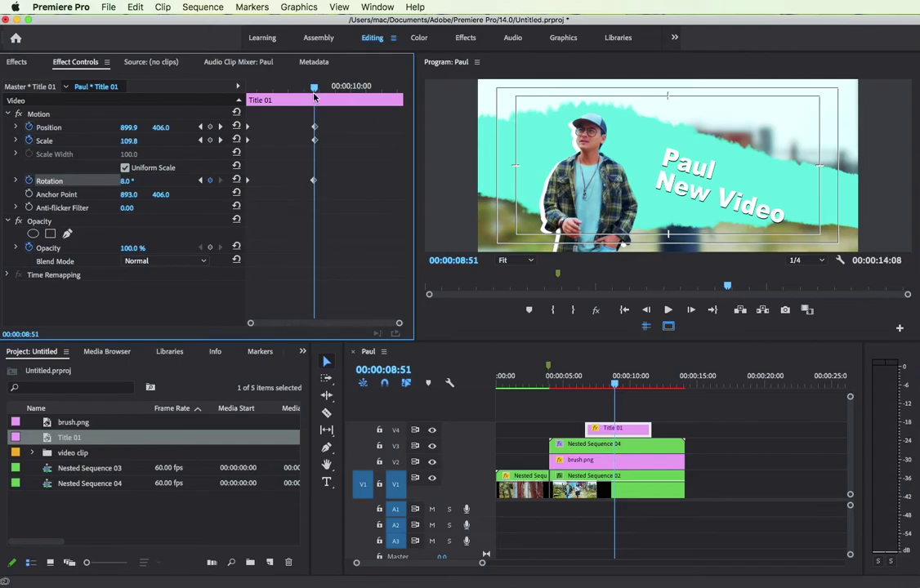
left_click_drag(314, 97, 247, 88)
key("space")
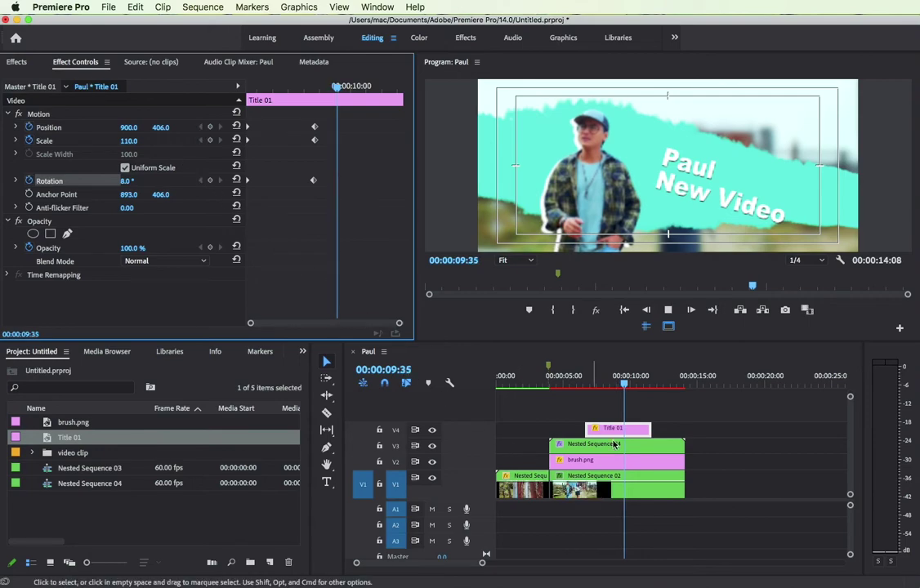
key("space")
Extend Title 01's end to match the clips below and play the sequence
left_click_drag(652, 429, 676, 429)
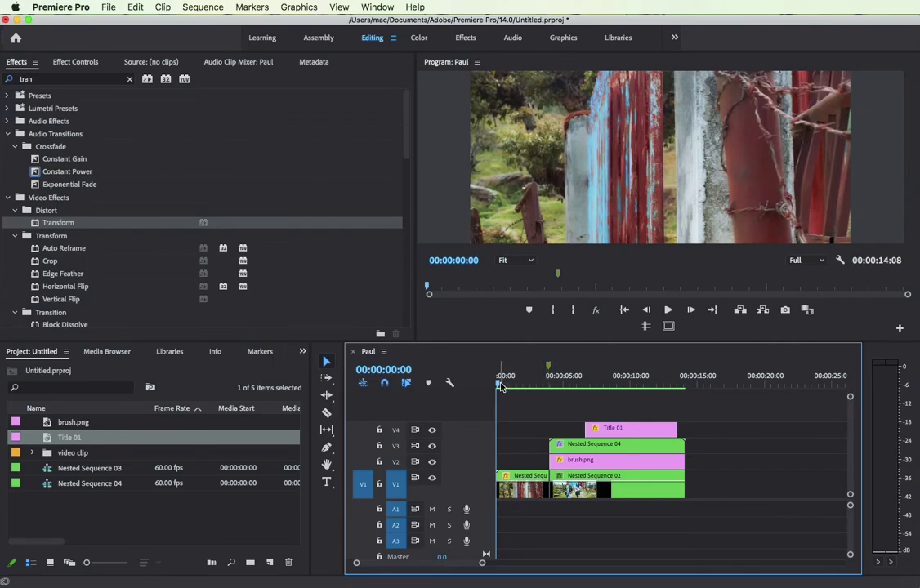
key("space")
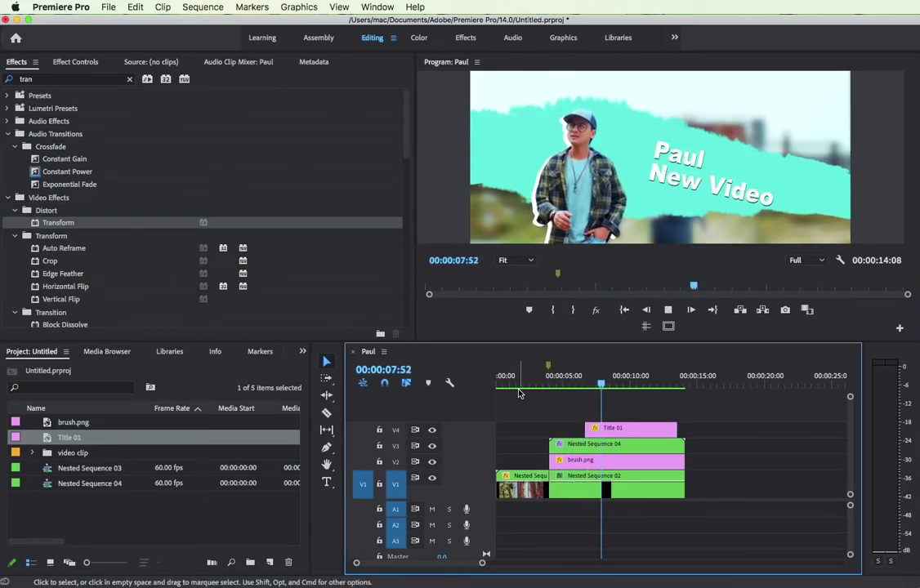
left_click(559, 384)
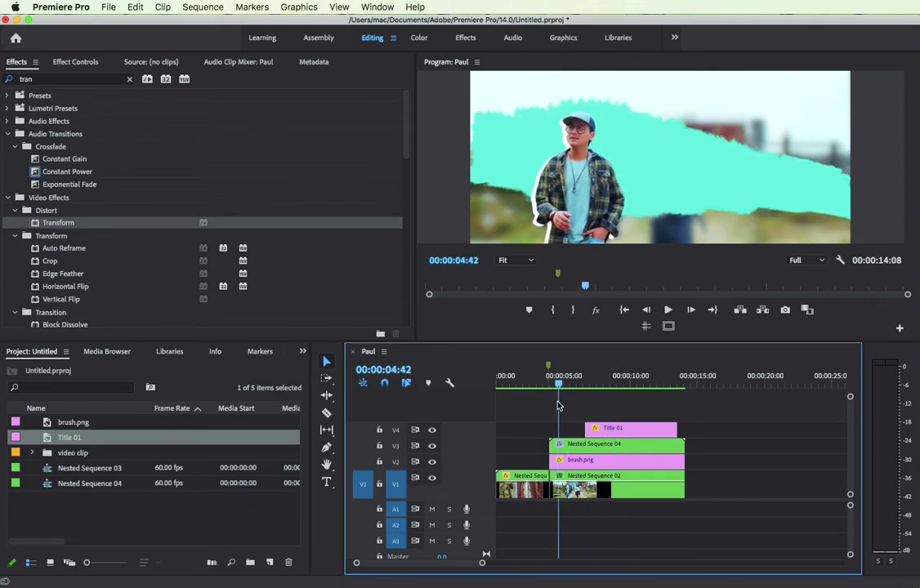
Select the brush.png clip at its start to show its Position and Scale keyframes
key("Up")
left_click(584, 464)
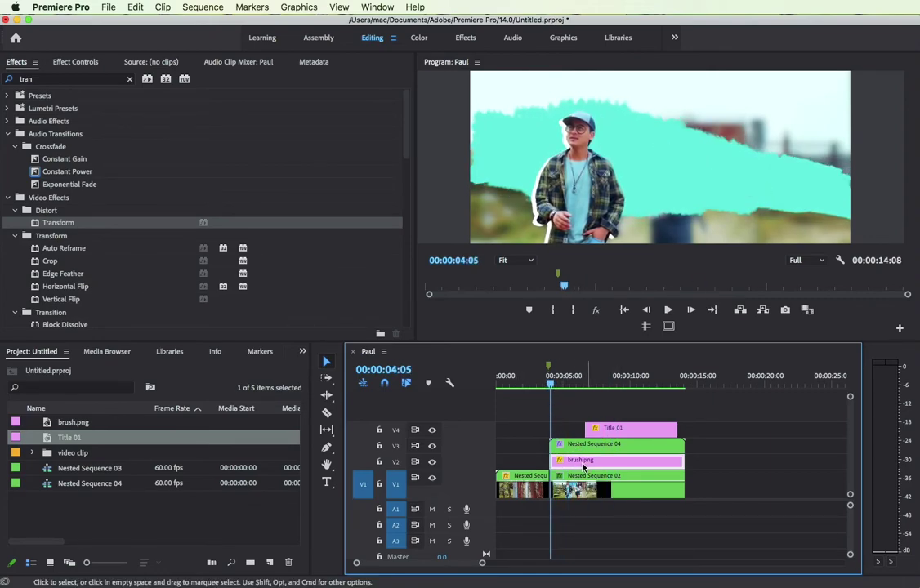
left_click_drag(552, 385, 553, 384)
Apply the Video Transitions > Wipe transition to the start of brush.png on V2
left_click(64, 63)
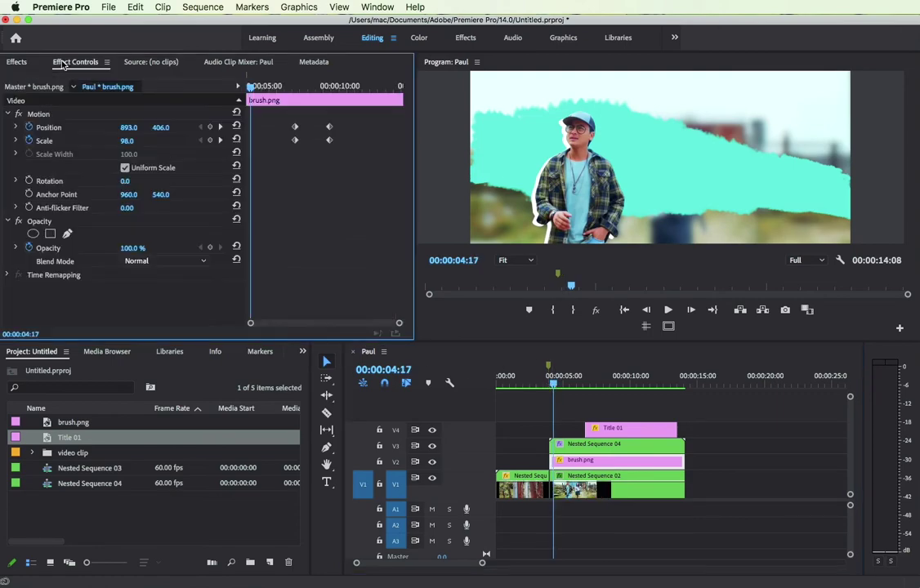
left_click(17, 64)
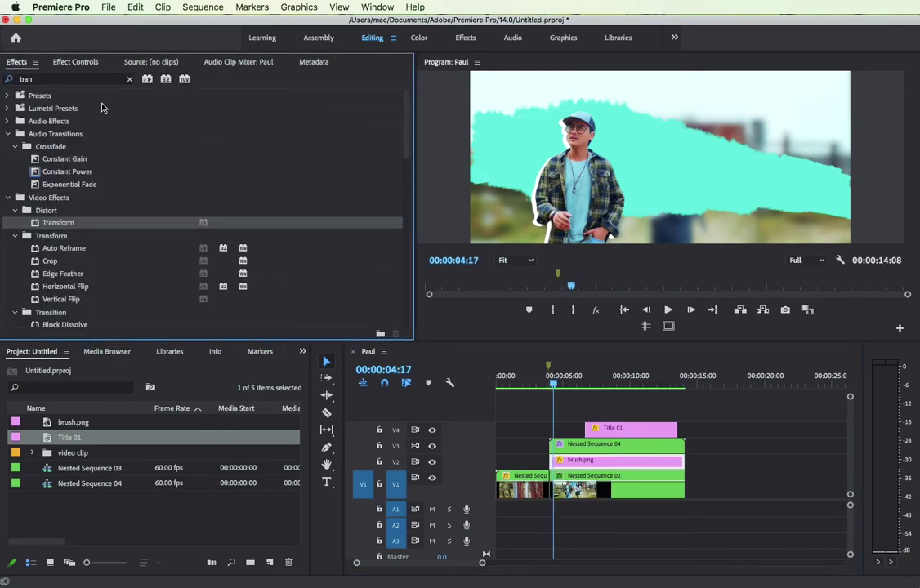
left_click(129, 79)
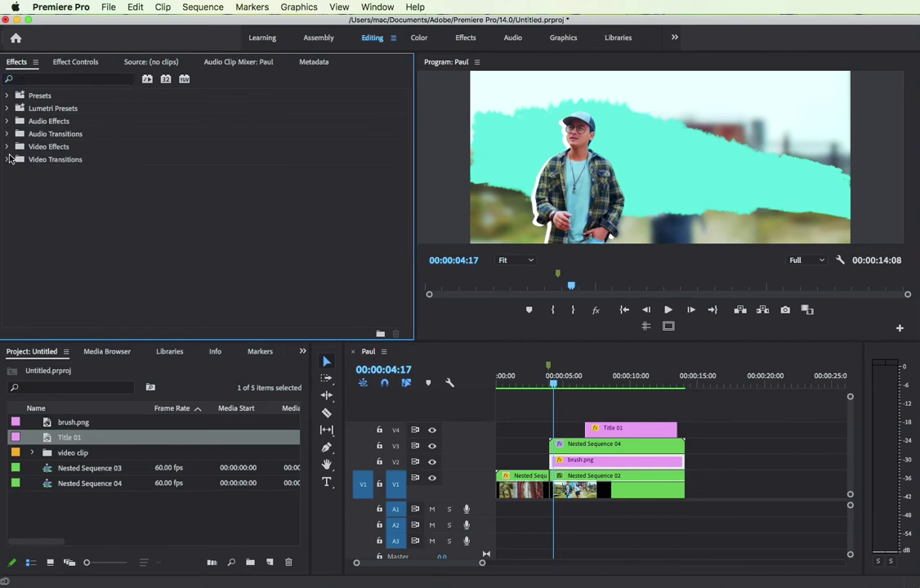
left_click(8, 160)
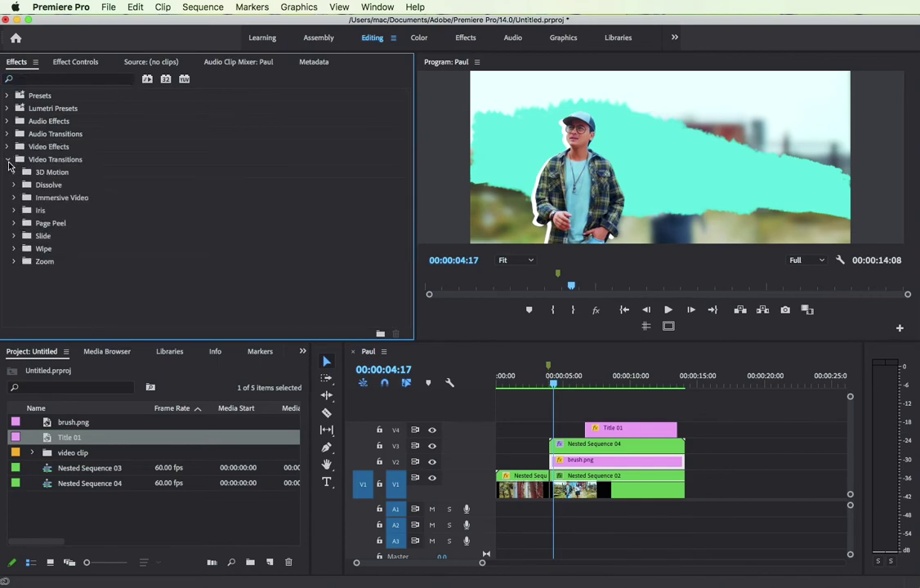
left_click(14, 249)
left_click(39, 302)
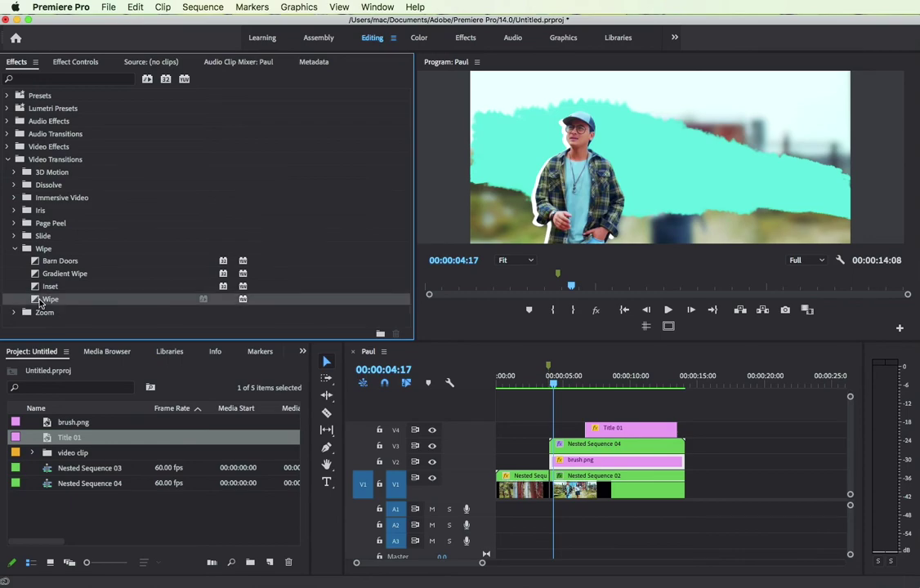
left_click_drag(387, 390, 554, 462)
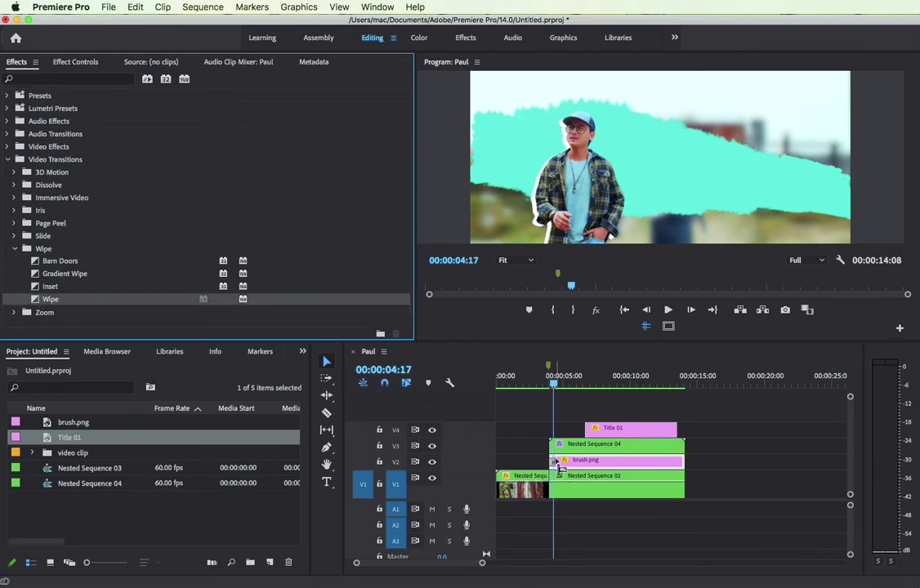
Play the brush wipe from 03:25 to about 10:04, then marquee-select the title, Nested Sequence 04 and brush.png clips
left_click_drag(554, 390, 542, 398)
key("space")
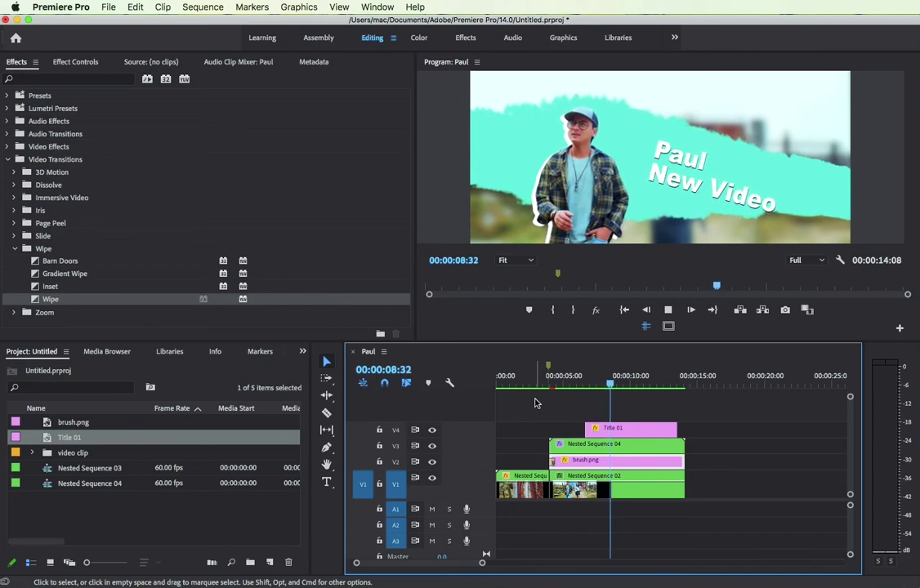
left_click(630, 389)
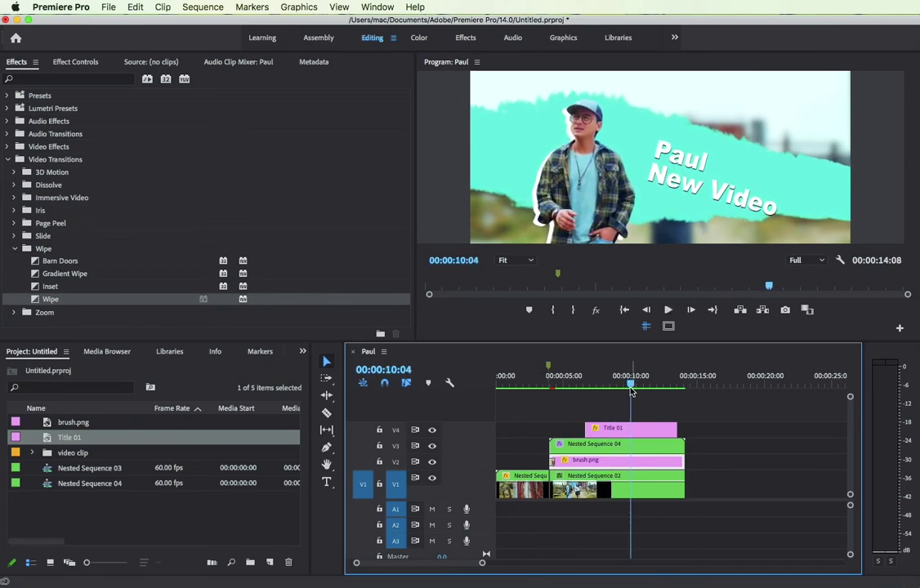
mouse_move(631, 387)
left_mouse_down()
mouse_move(616, 385)
mouse_move(658, 463)
left_mouse_up()
Nest the selected title, Nested Sequence 04 and brush.png clips, keeping the default name Nested Sequence 05
right_click(658, 462)
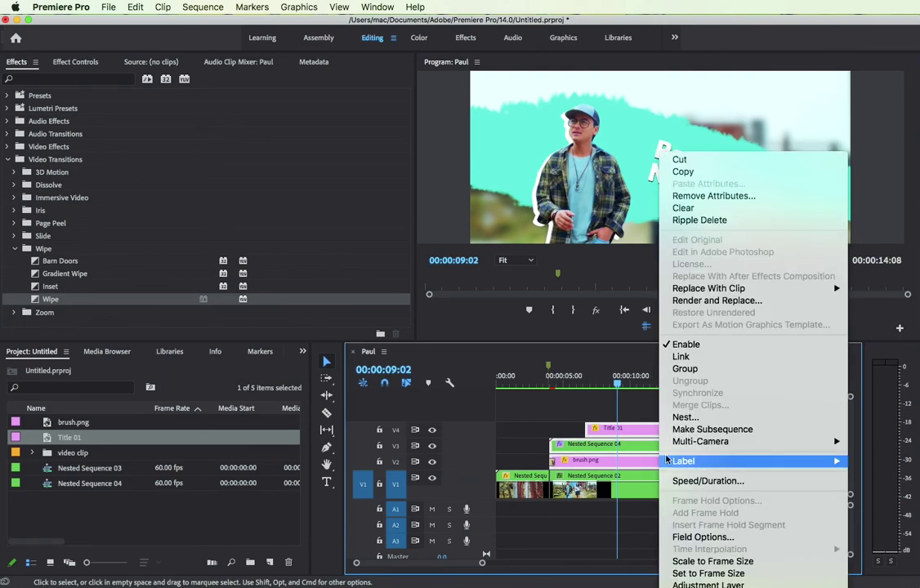
left_click(700, 417)
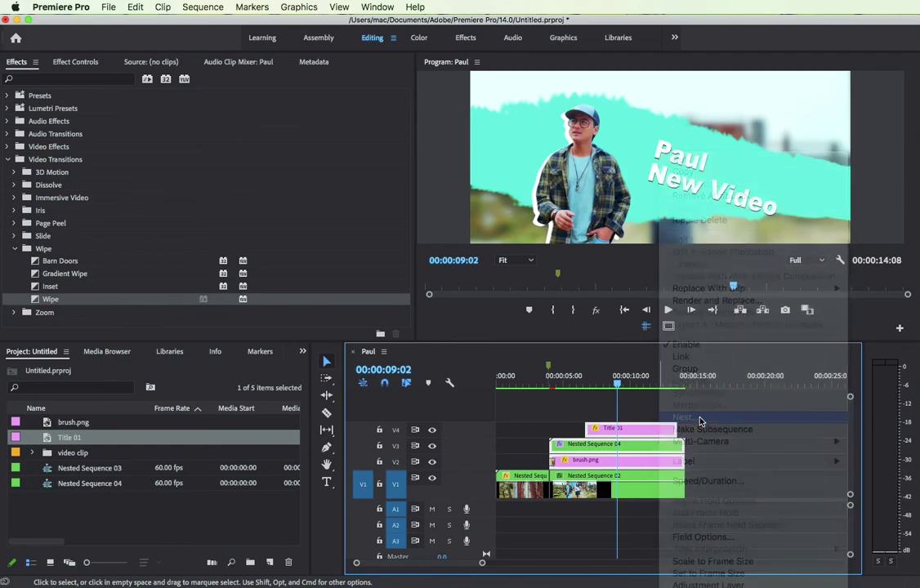
left_click(481, 320)
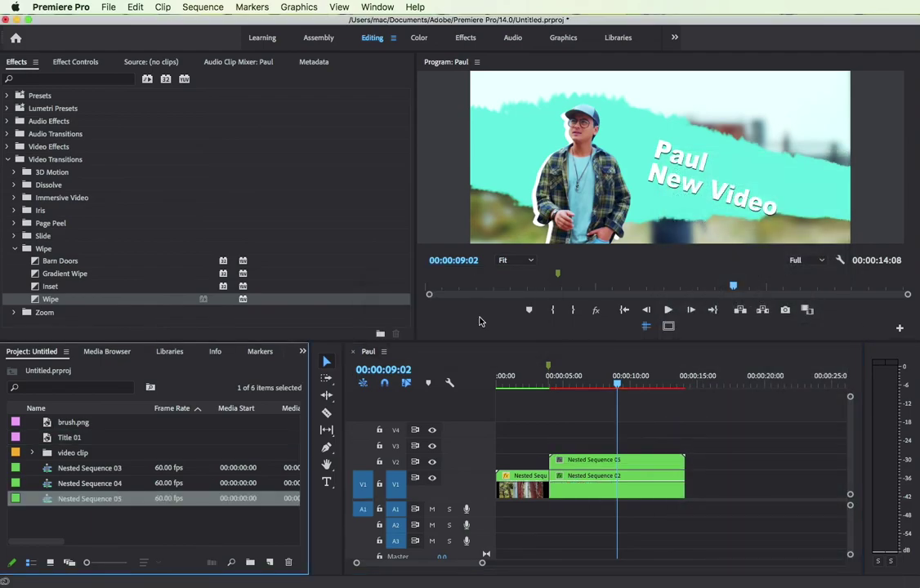